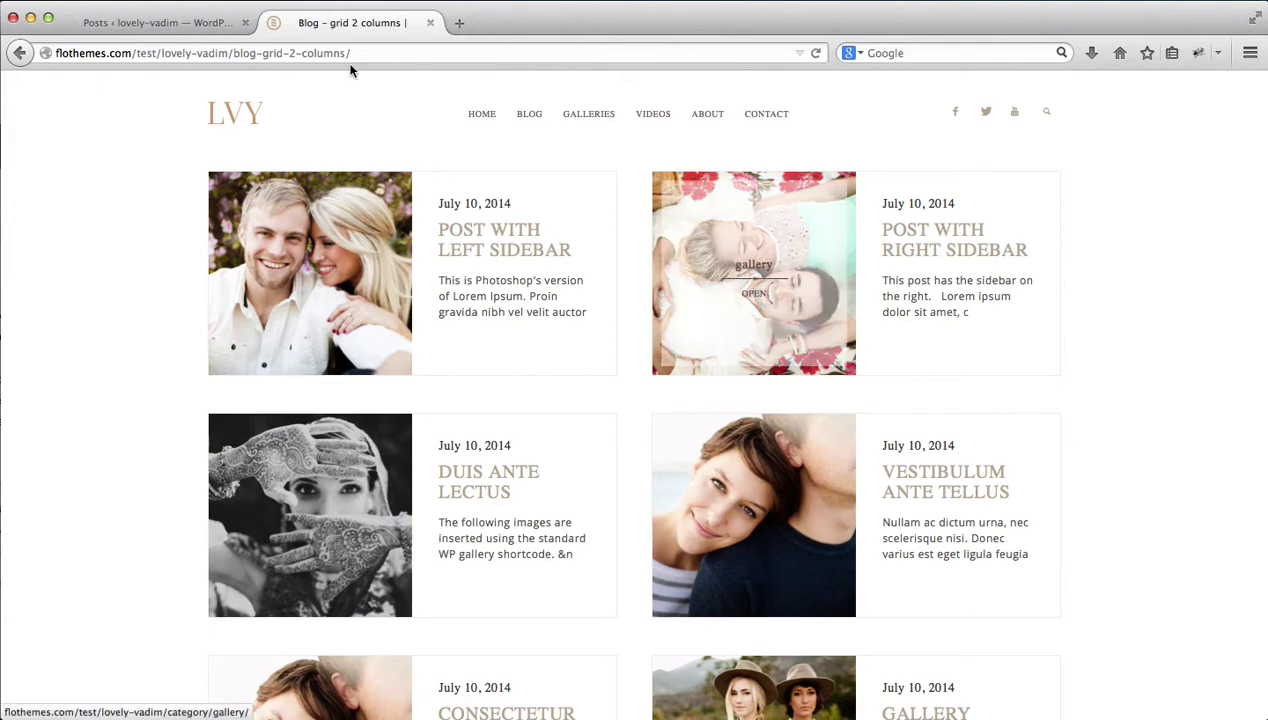
Create a new post in the WordPress admin and title it "Blog Post title"
{"action": "left_click", "coordinate": [154, 28]}
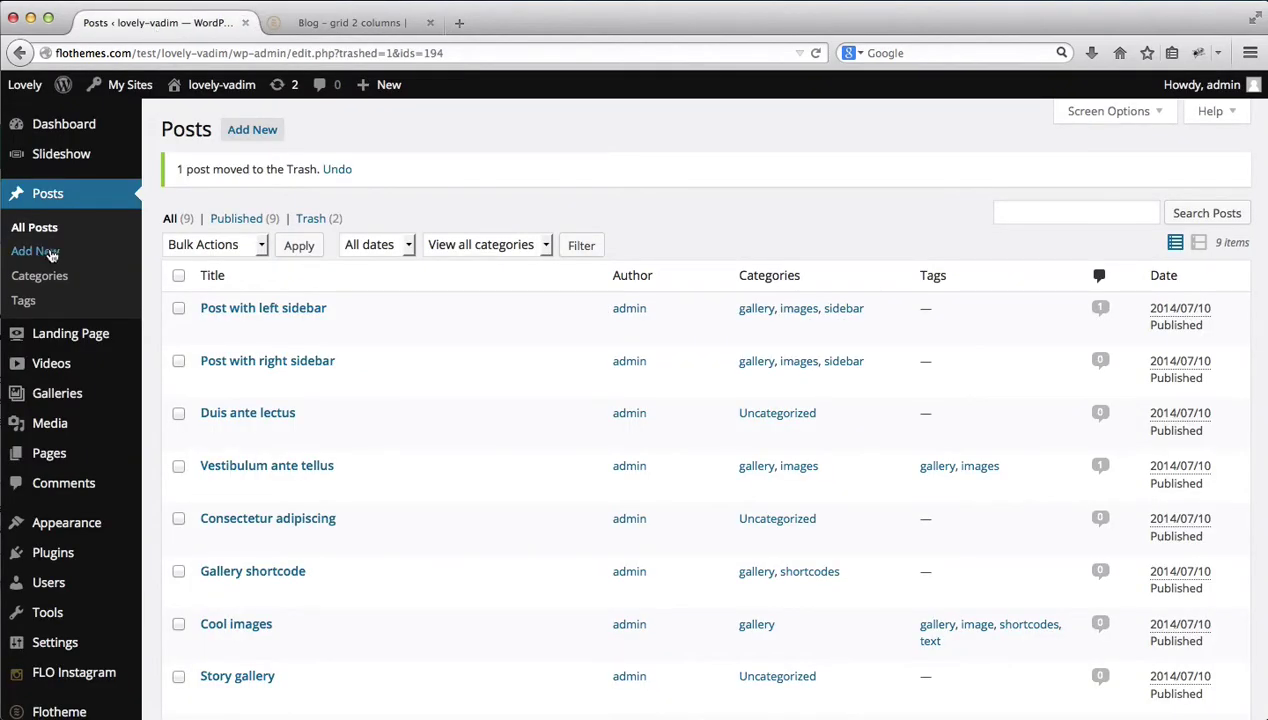
{"action": "left_click", "coordinate": [237, 130]}
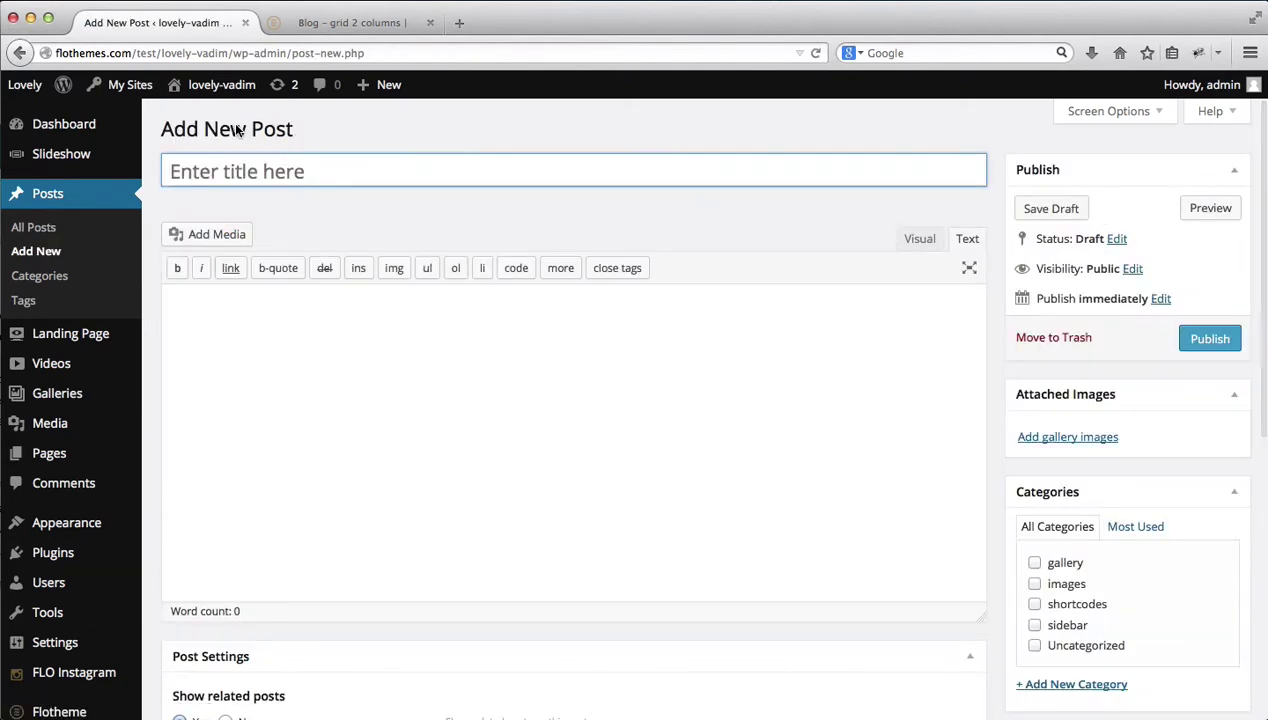
{"action": "type", "text": "Blog"}
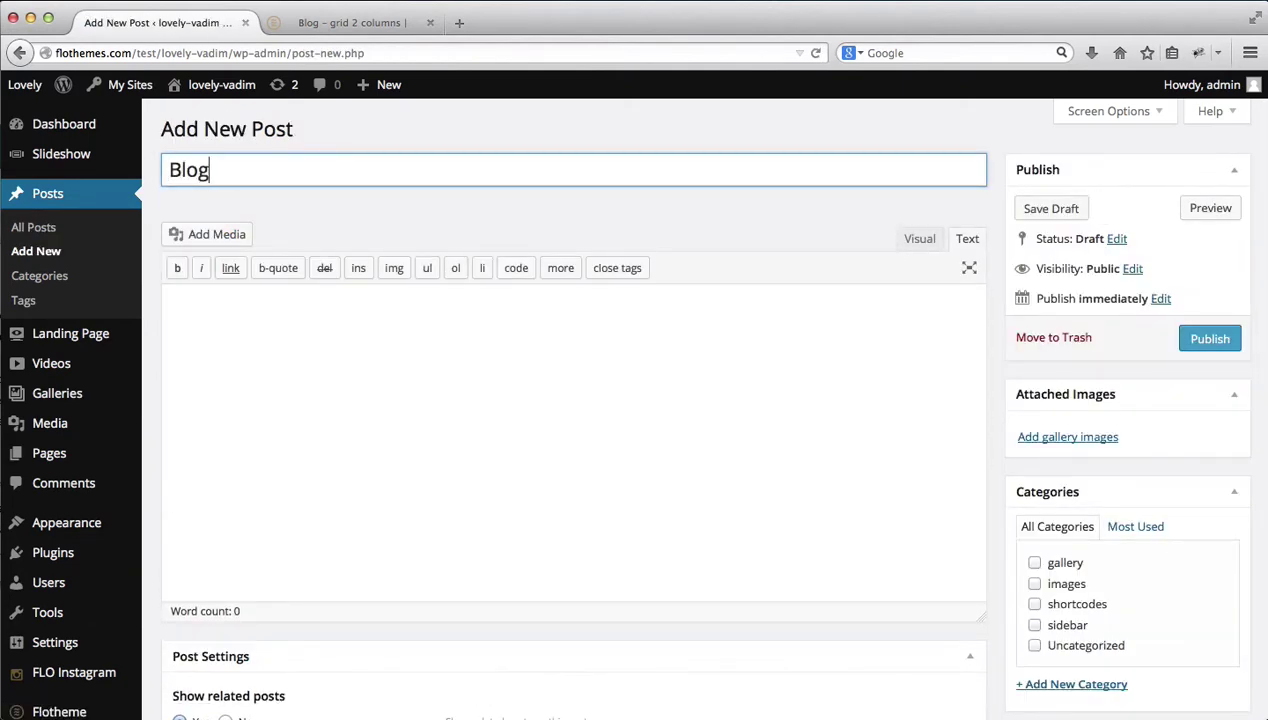
{"action": "type", "text": " Post title"}
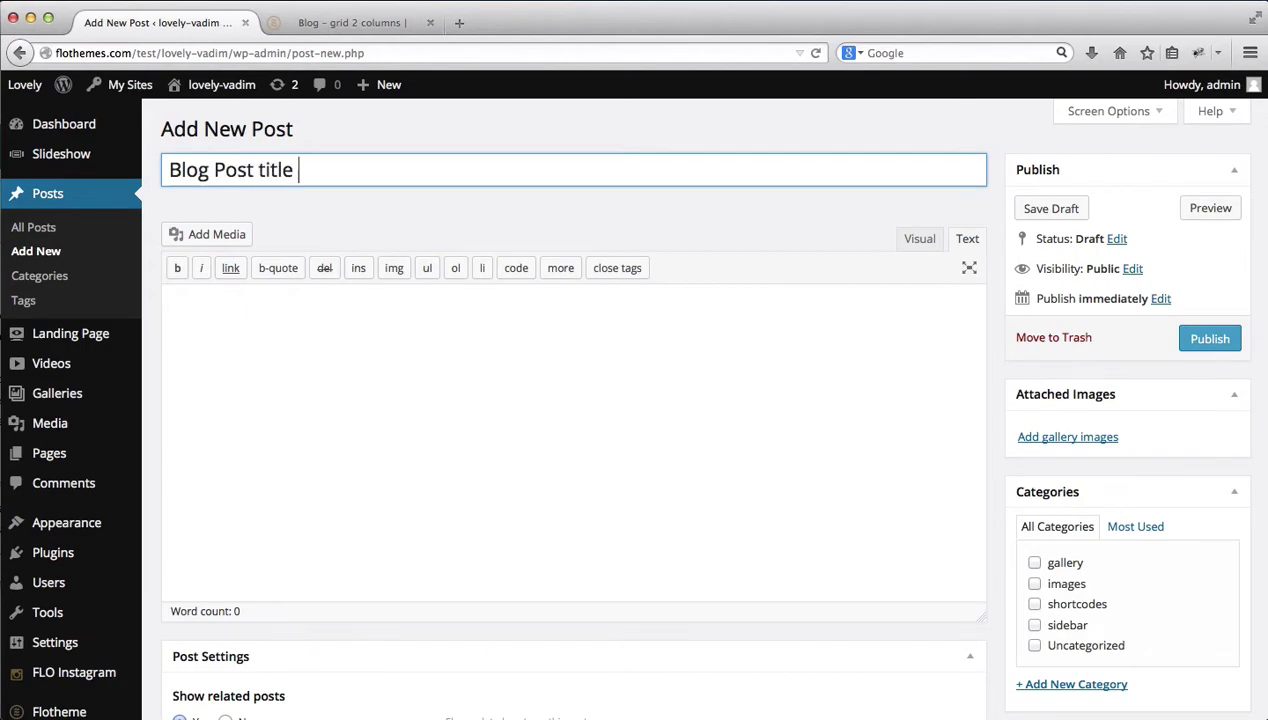
Copy the "What is Lorem Ipsum?" paragraph from lipsum.com in a new browser tab and paste it into the post body
{"action": "key", "text": "ctrl+t"}
{"action": "type", "text": "lipsum.com/"}
{"action": "key", "text": "Return"}
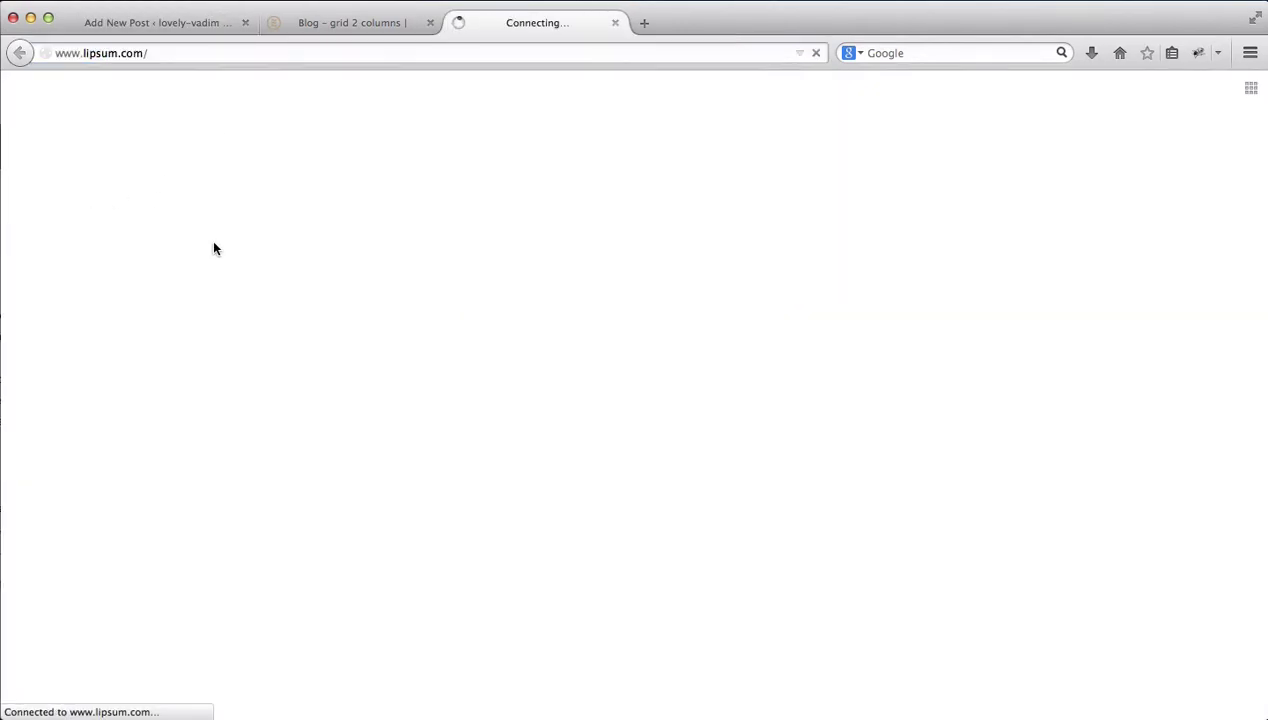
{"action": "triple_click", "coordinate": [447, 449]}
{"action": "key", "text": "super+c"}
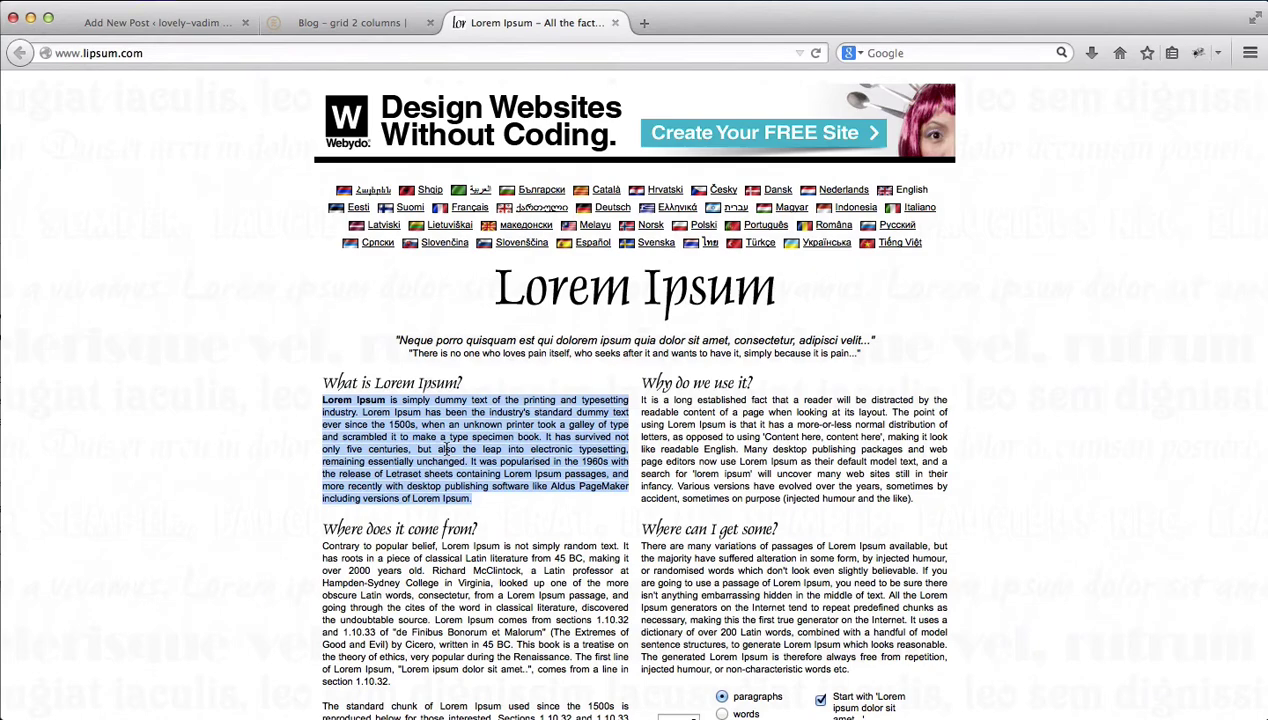
{"action": "key", "text": "super+1"}
{"action": "left_click", "coordinate": [399, 463]}
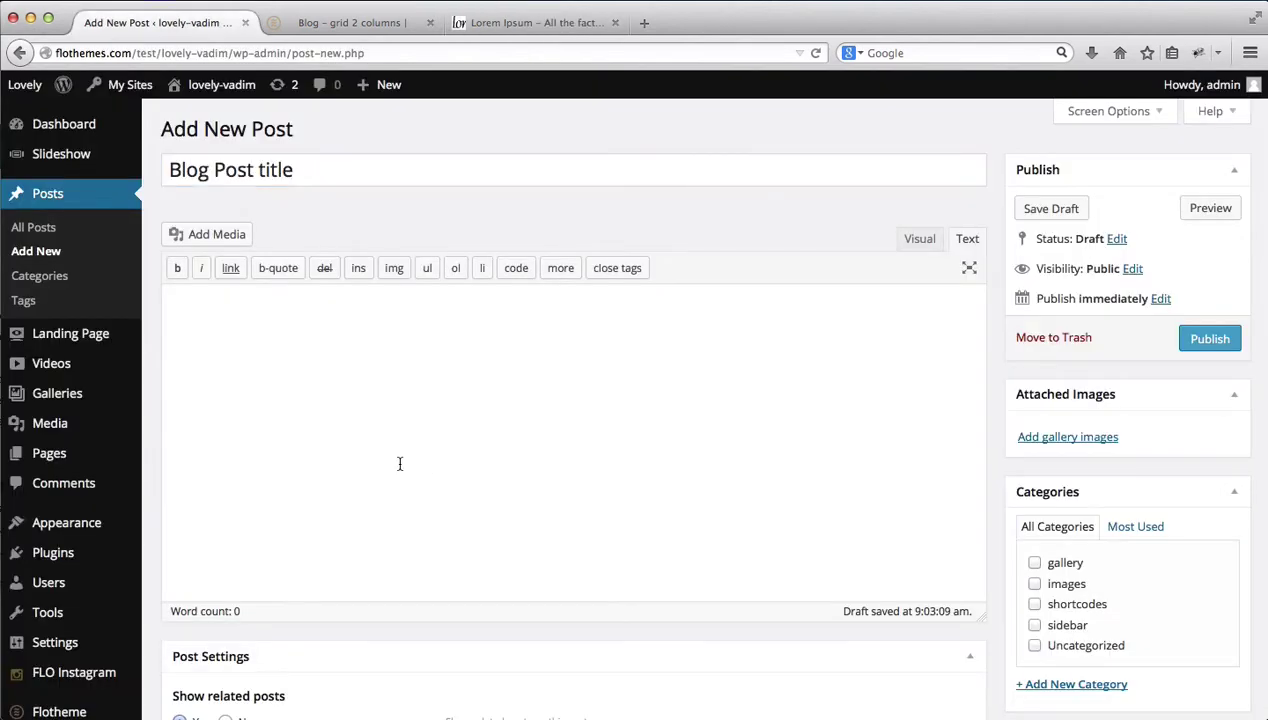
{"action": "key", "text": "super+v"}
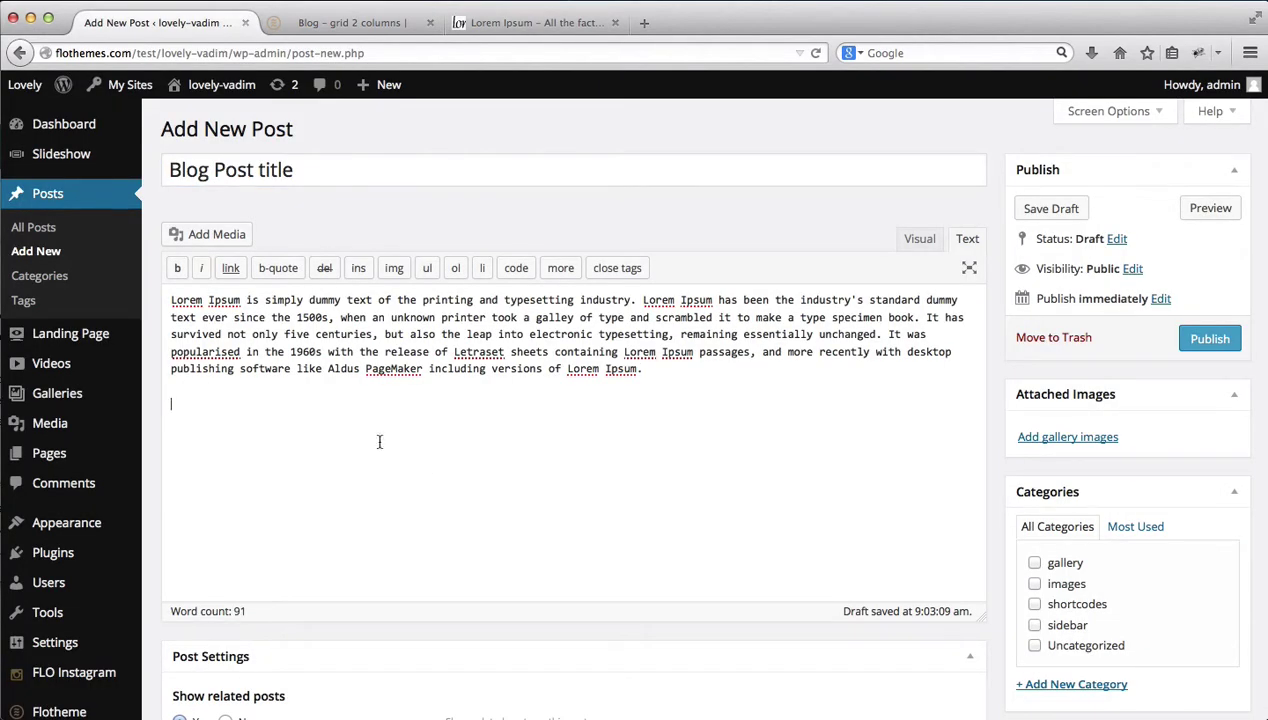
Upload 4.jpg, 5.jpg and 6.jpg from the Finder folder "big" to the post's media library
{"action": "left_click", "coordinate": [212, 236]}
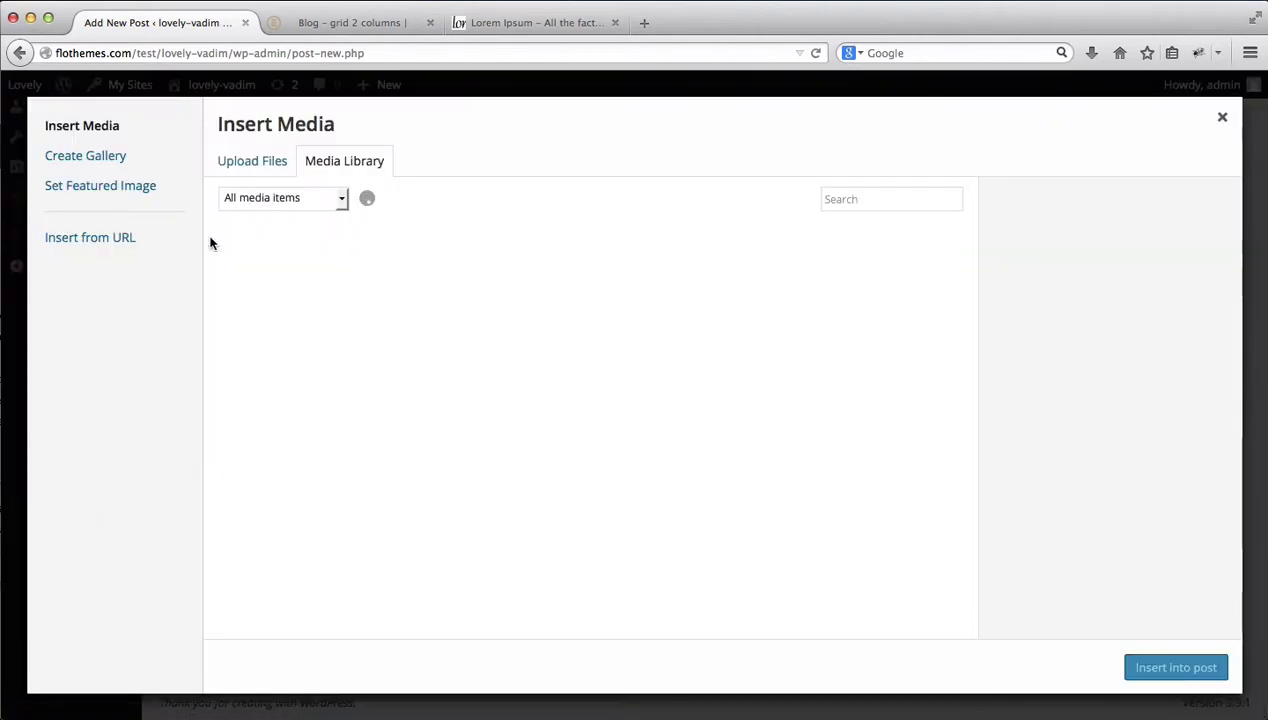
{"action": "left_click", "coordinate": [281, 166]}
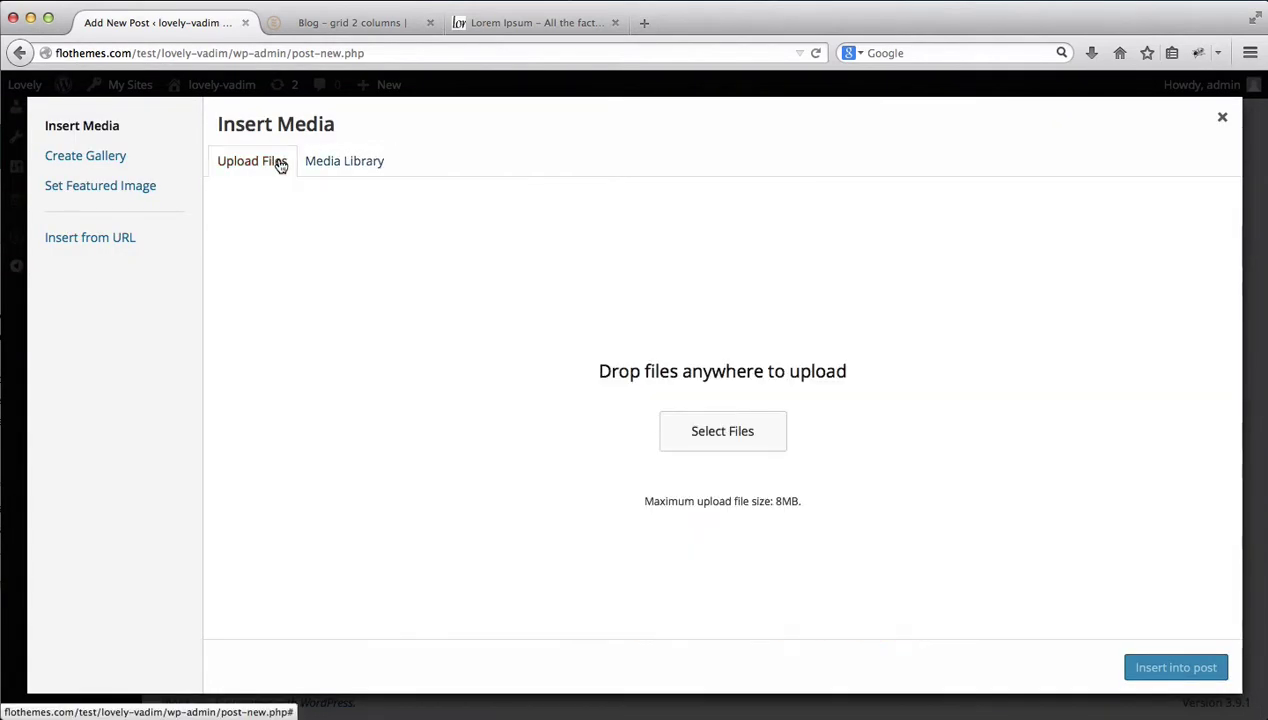
{"action": "left_click", "coordinate": [739, 431]}
{"action": "left_click", "coordinate": [884, 539]}
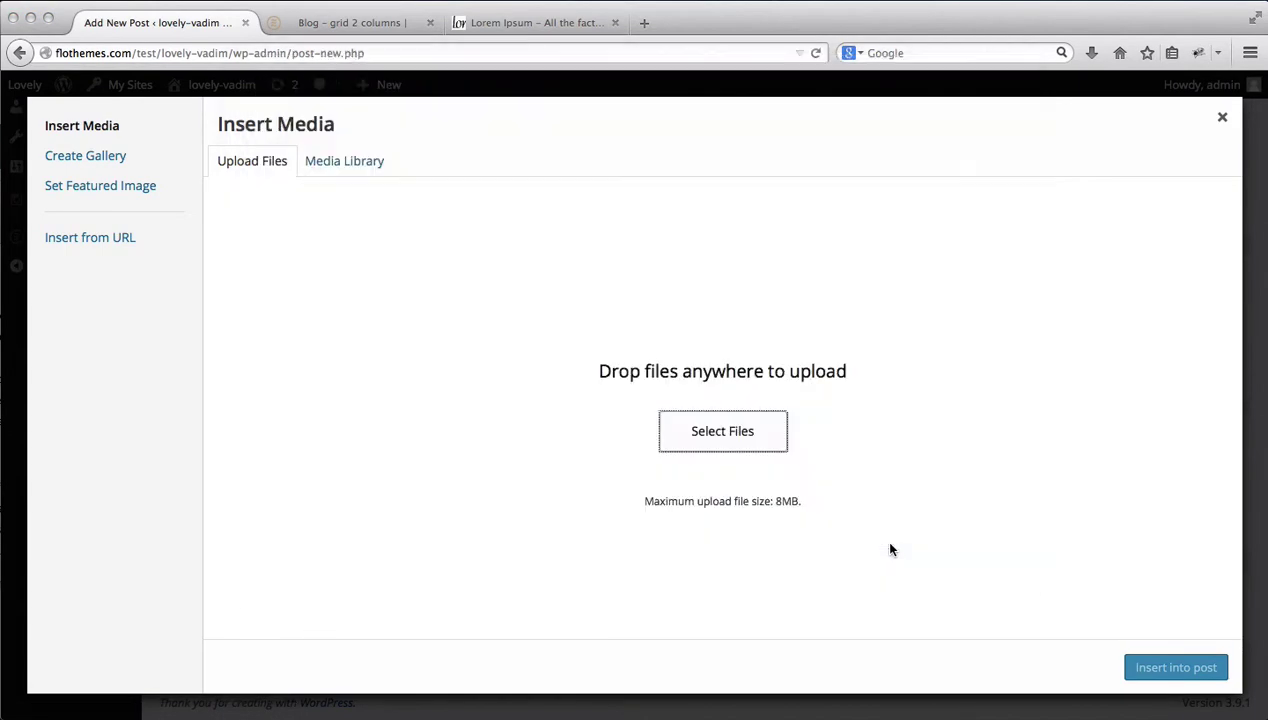
{"action": "left_click", "coordinate": [368, 712]}
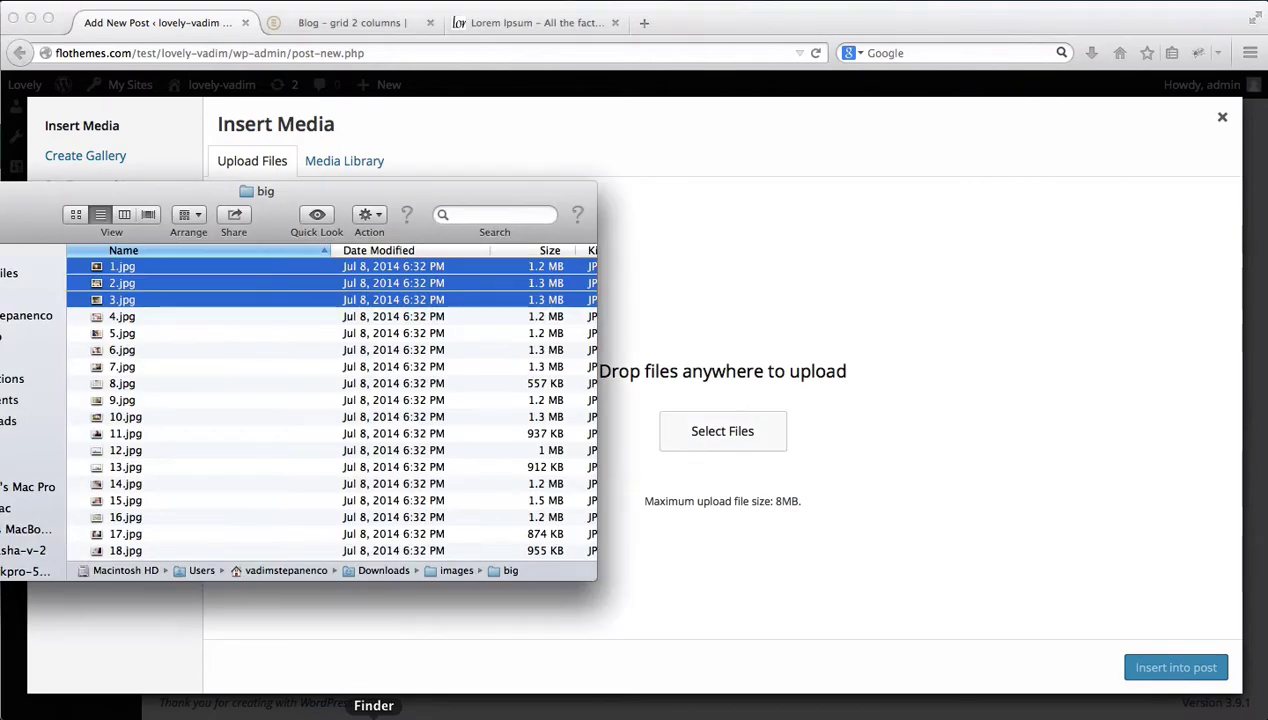
{"action": "left_click", "coordinate": [256, 318]}
{"action": "key", "text": "shift+Down"}
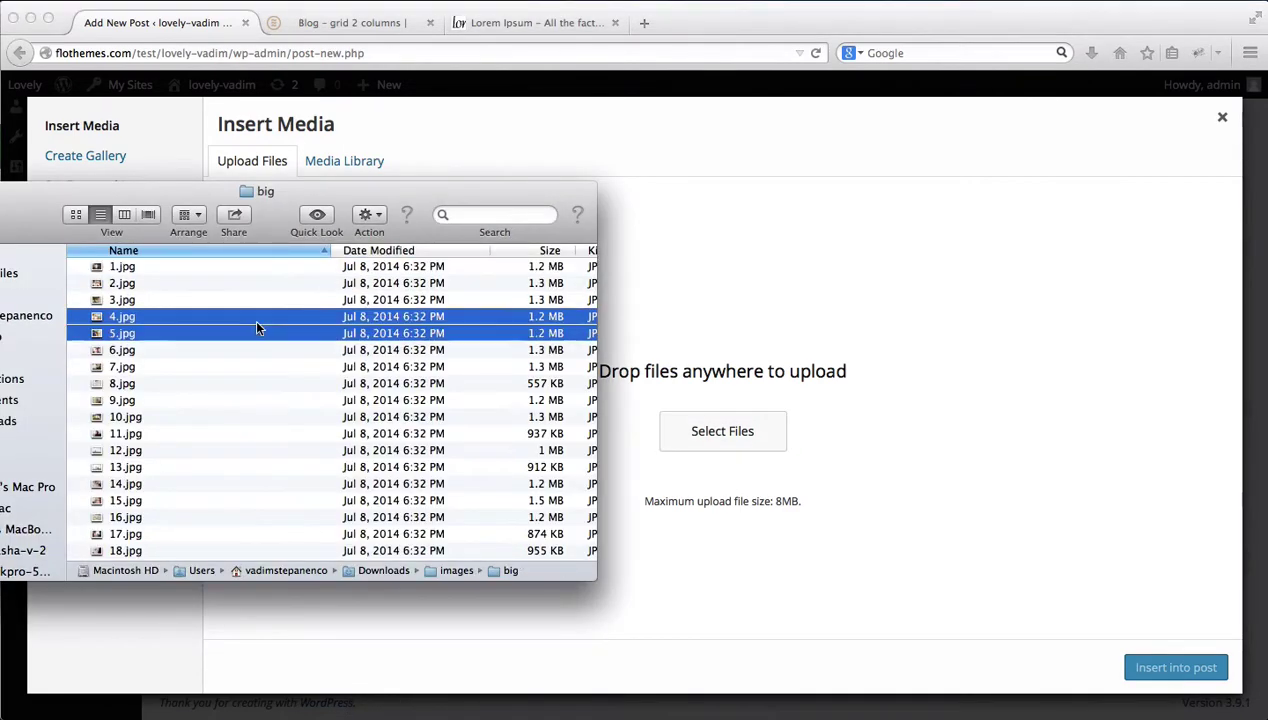
{"action": "key", "text": "shift+Down"}
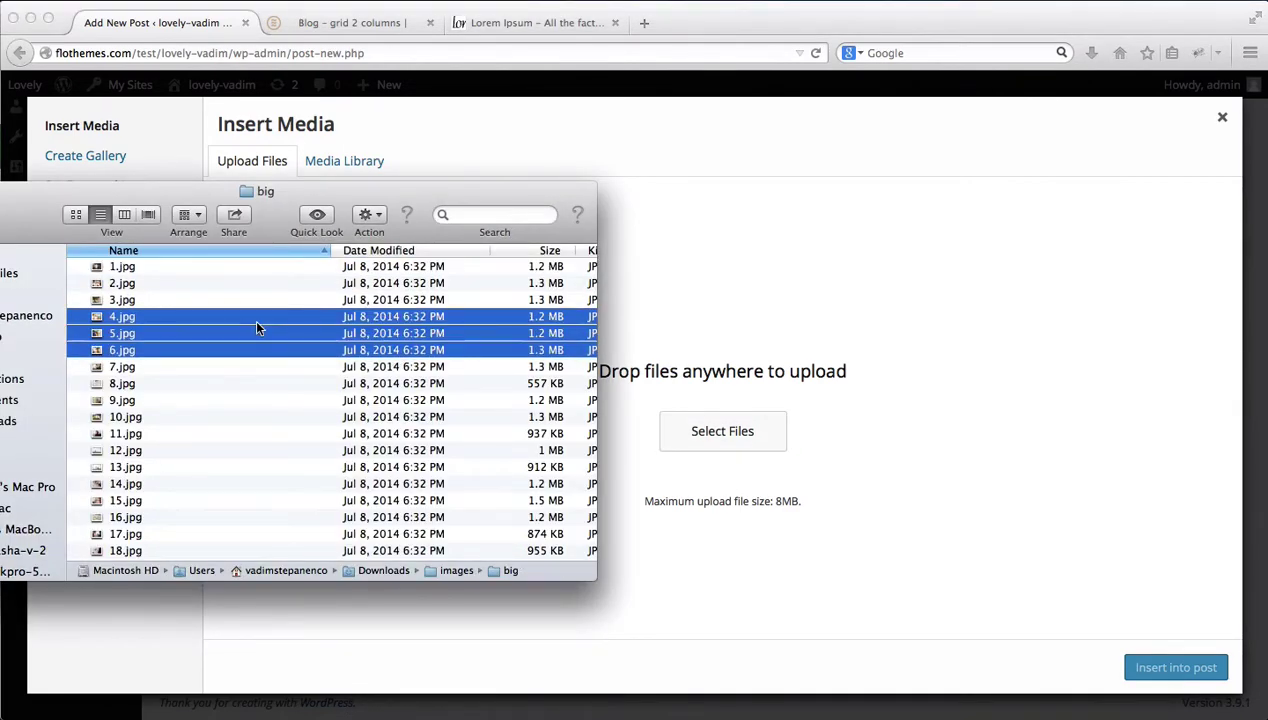
{"action": "left_click_drag", "start_coordinate": [256, 328], "coordinate": [785, 293]}
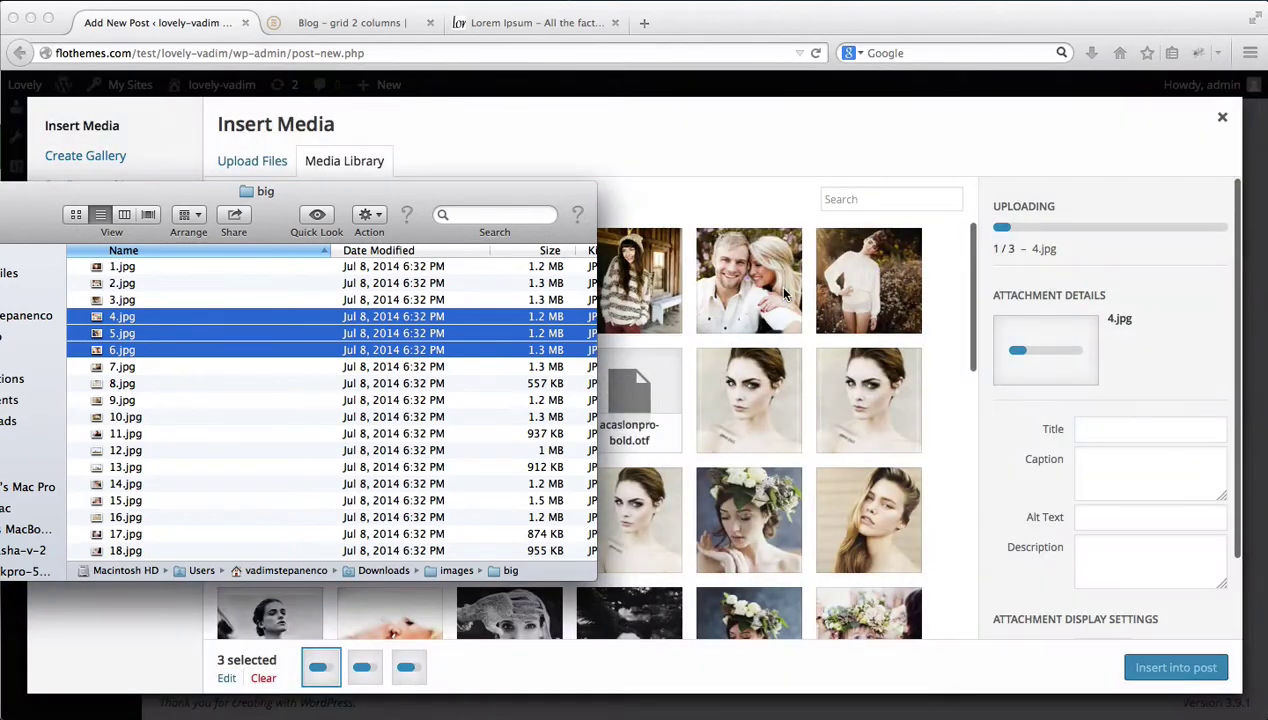
{"action": "left_click", "coordinate": [715, 187]}
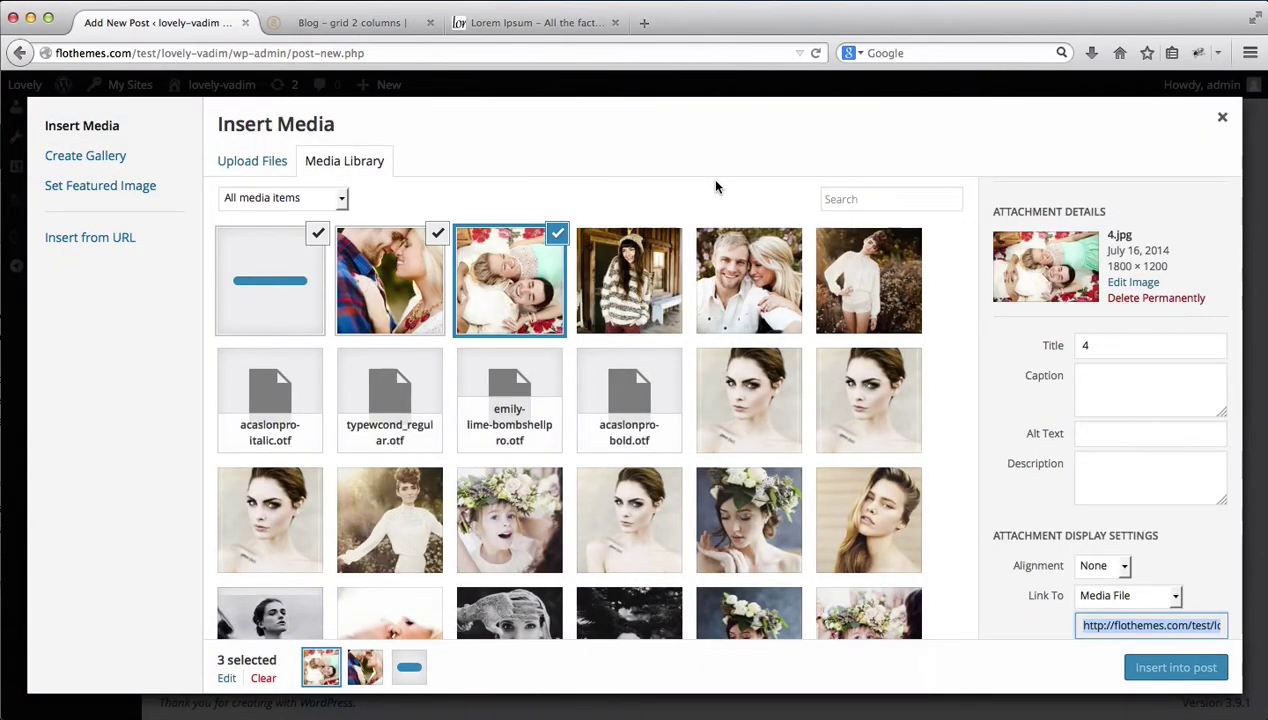
Insert the three uploaded images into the post body at full size
{"action": "scroll", "coordinate": [964, 321], "scroll_direction": "down", "scroll_amount": 5}
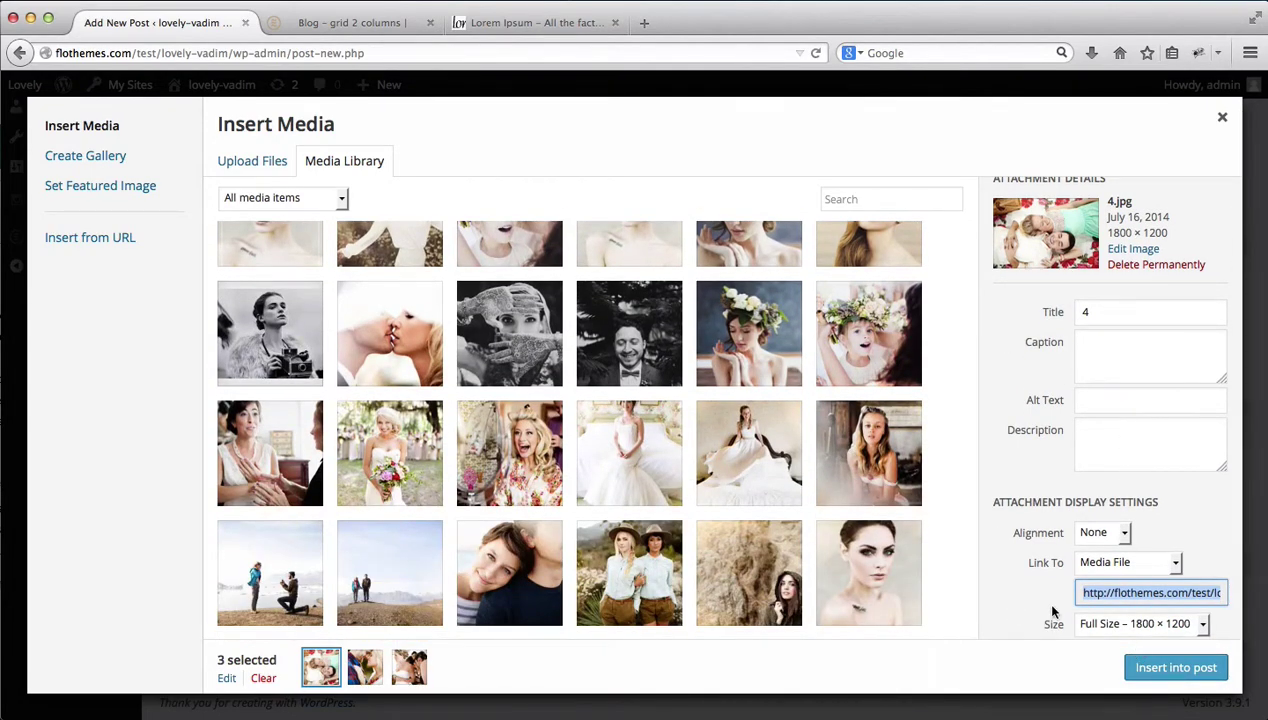
{"action": "scroll", "coordinate": [843, 581], "scroll_direction": "up", "scroll_amount": 5}
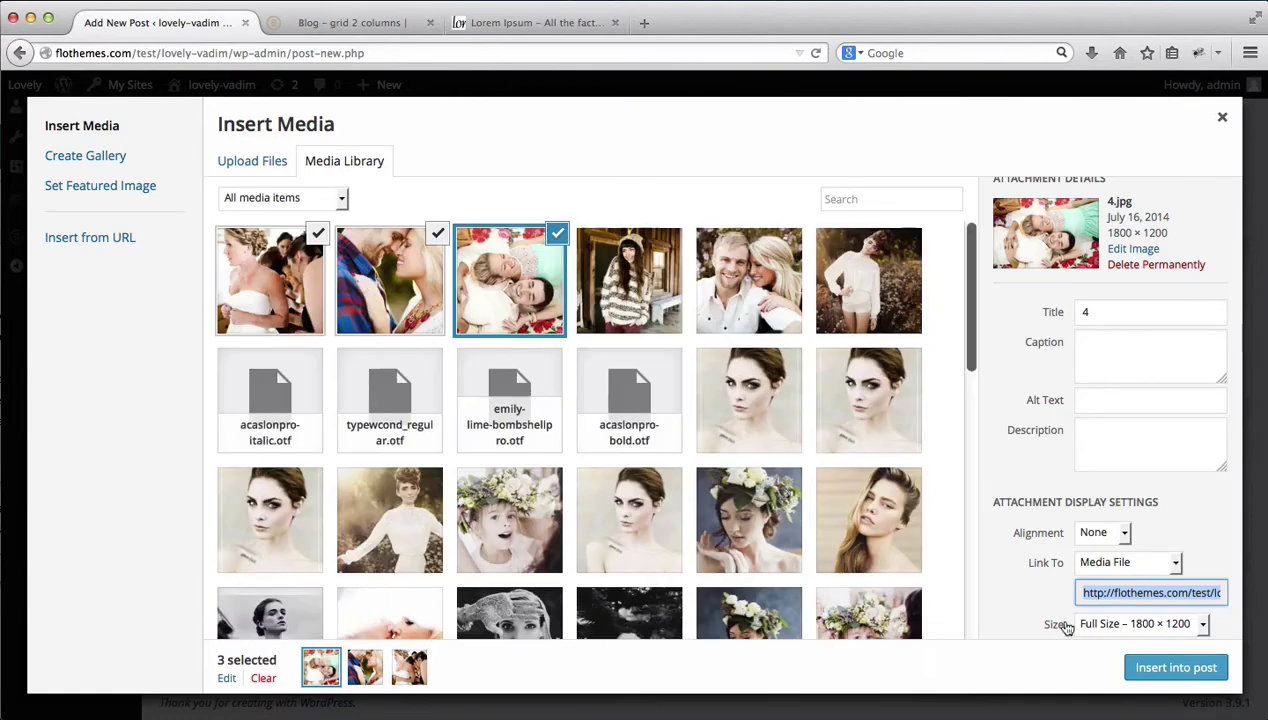
{"action": "left_click", "coordinate": [1157, 670]}
{"action": "scroll", "coordinate": [835, 400], "scroll_direction": "up", "scroll_amount": 10}
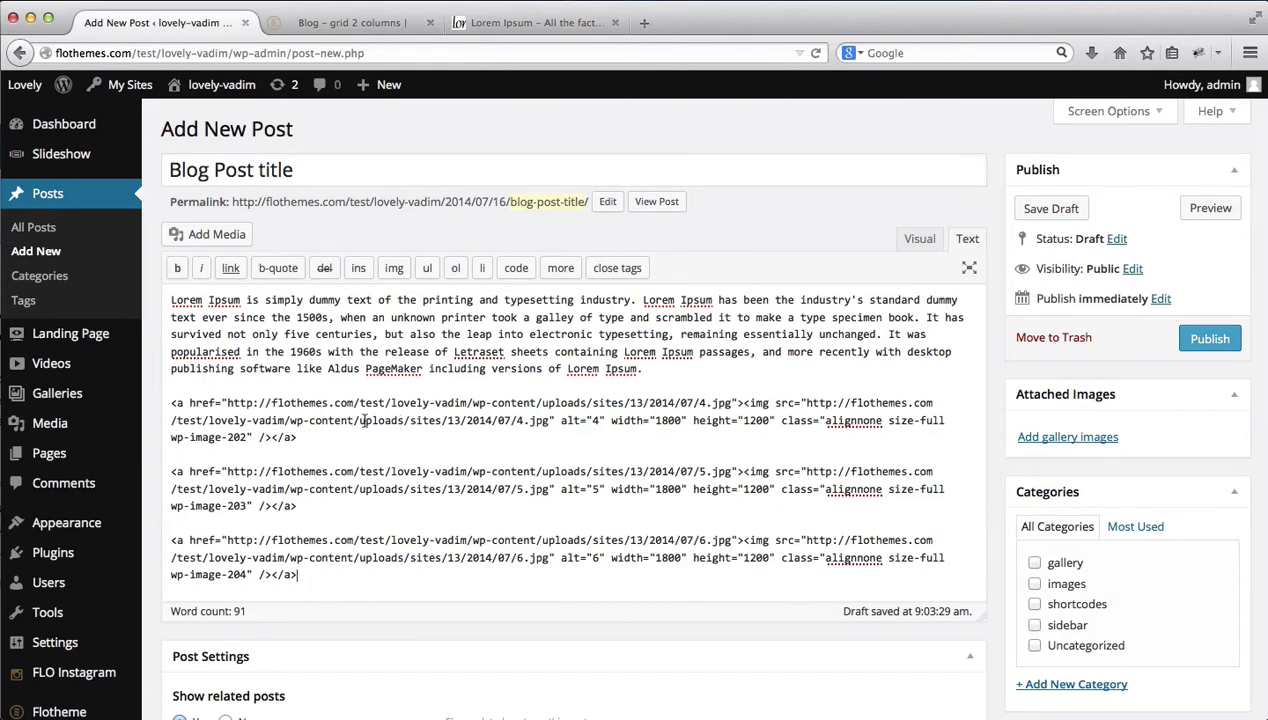
Check the inserted images in the visual editor, and return to the text editor
{"action": "left_click", "coordinate": [914, 240]}
{"action": "scroll", "coordinate": [679, 376], "scroll_direction": "down", "scroll_amount": 5}
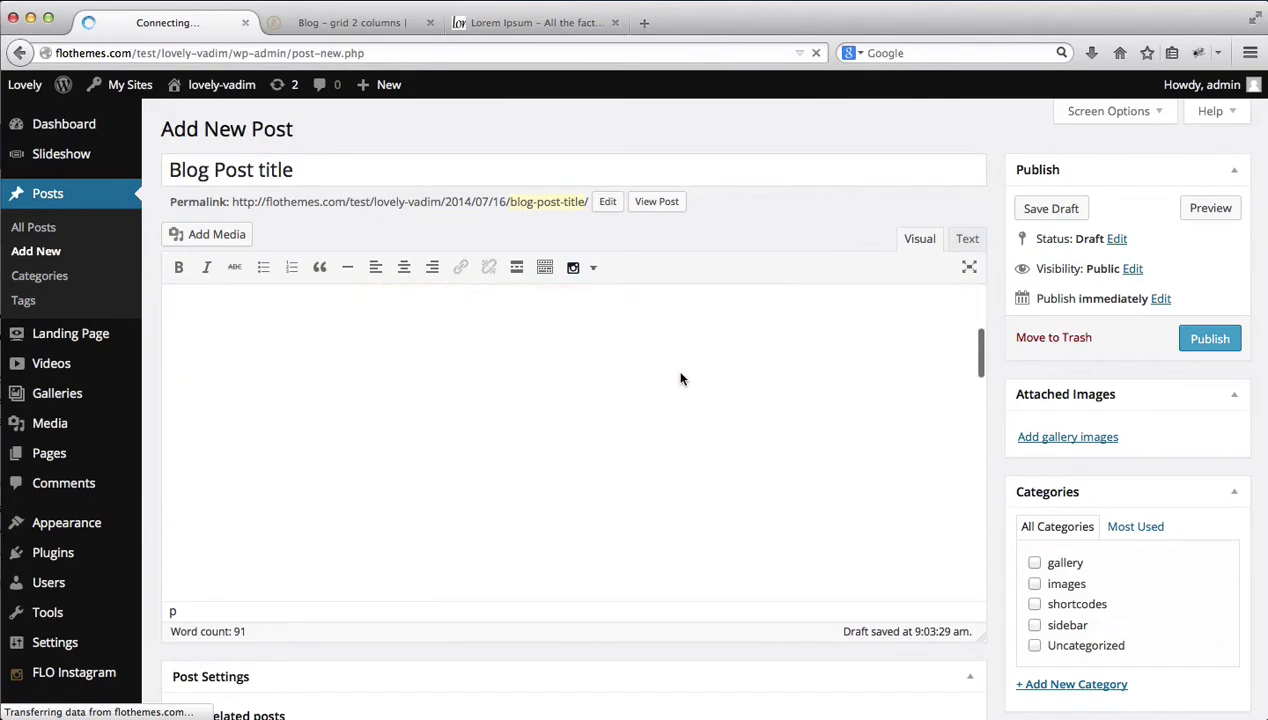
{"action": "scroll", "coordinate": [679, 376], "scroll_direction": "down", "scroll_amount": 10}
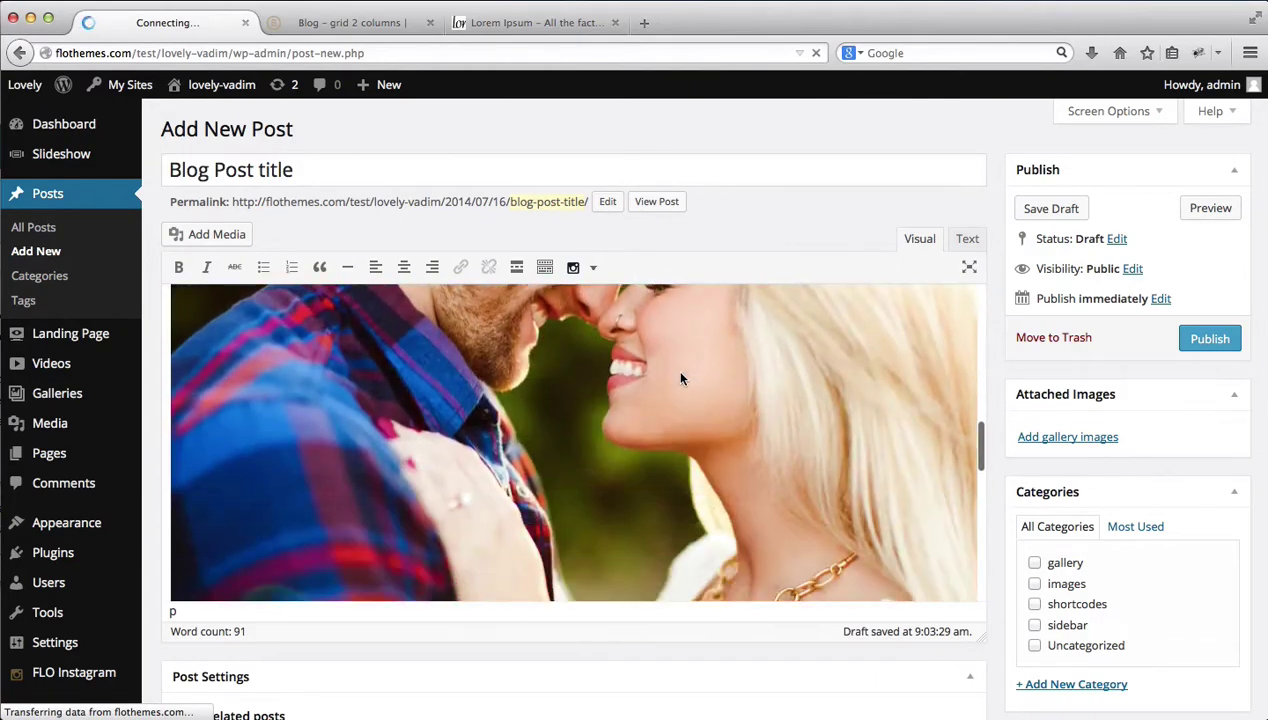
{"action": "scroll", "coordinate": [679, 376], "scroll_direction": "up", "scroll_amount": 10}
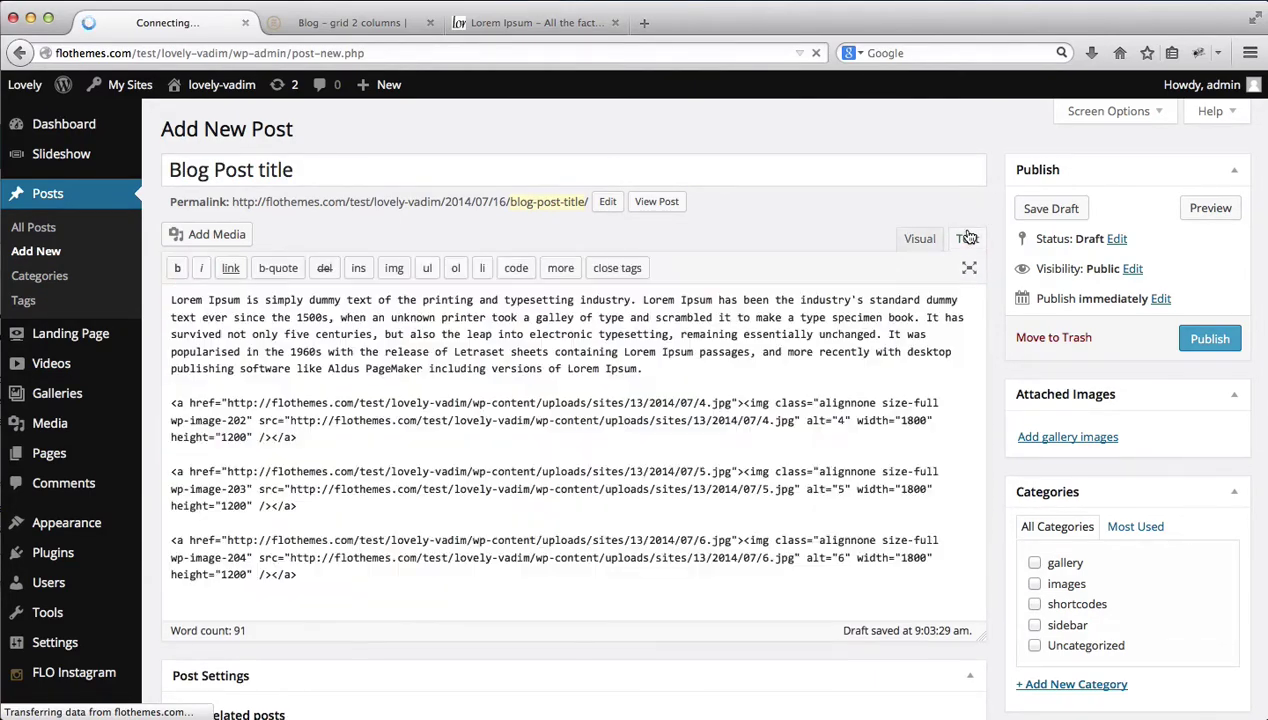
{"action": "left_click", "coordinate": [967, 239]}
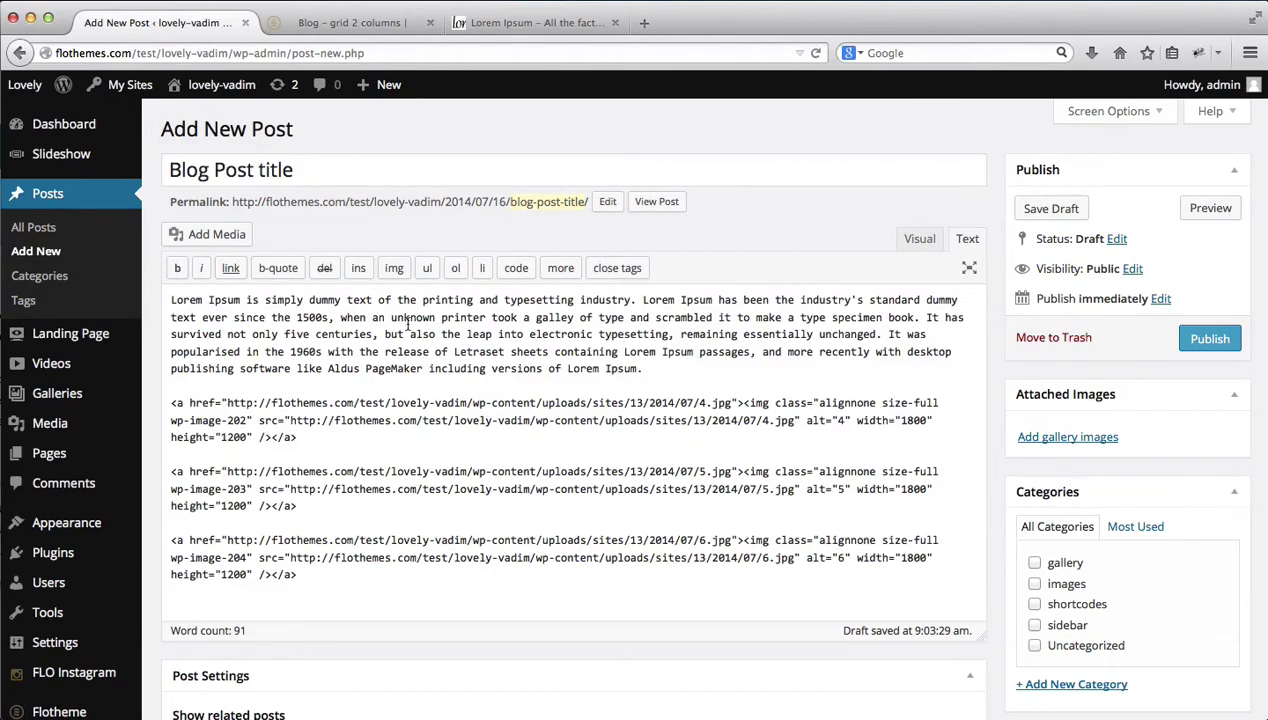
Copy the opening text up to "since the 1500" and paste it as a separate paragraph between the 4.jpg and 5.jpg images, ending with a period
{"action": "left_click_drag", "start_coordinate": [325, 317], "coordinate": [166, 303]}
{"action": "key", "text": "super+c"}
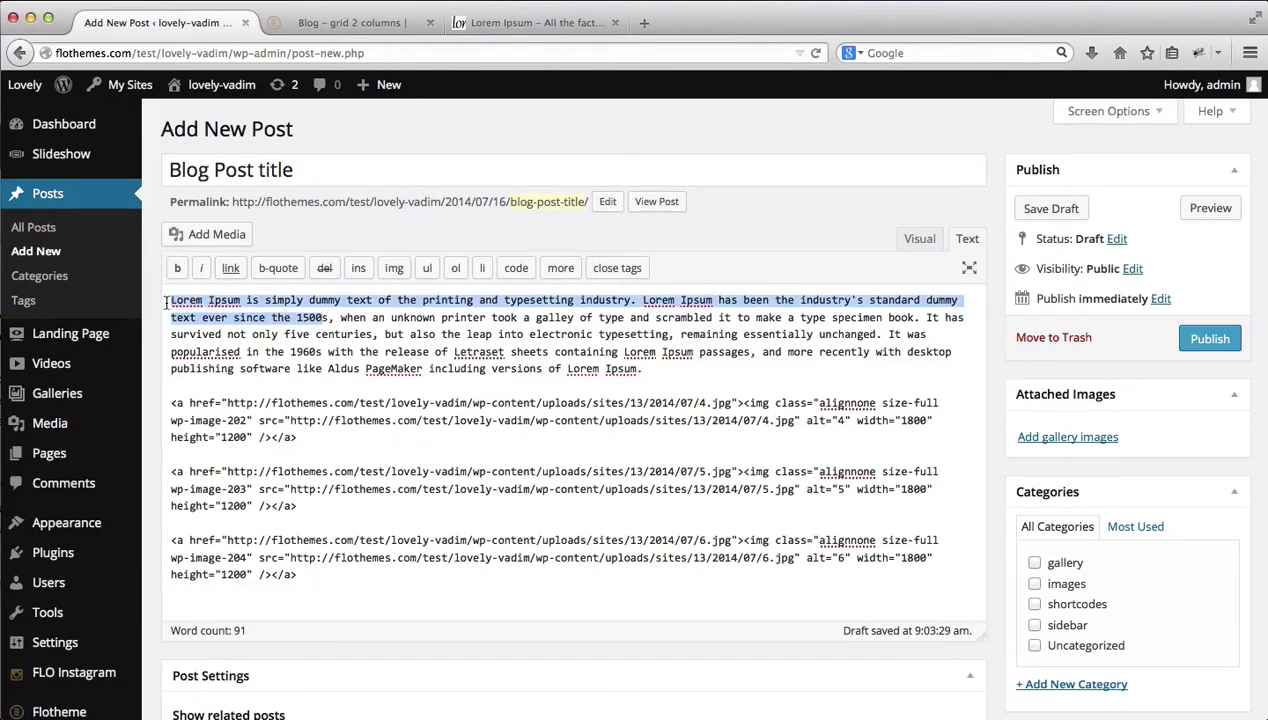
{"action": "left_click", "coordinate": [297, 456]}
{"action": "key", "text": "Return"}
{"action": "key", "text": "Return"}
{"action": "key", "text": "Up"}
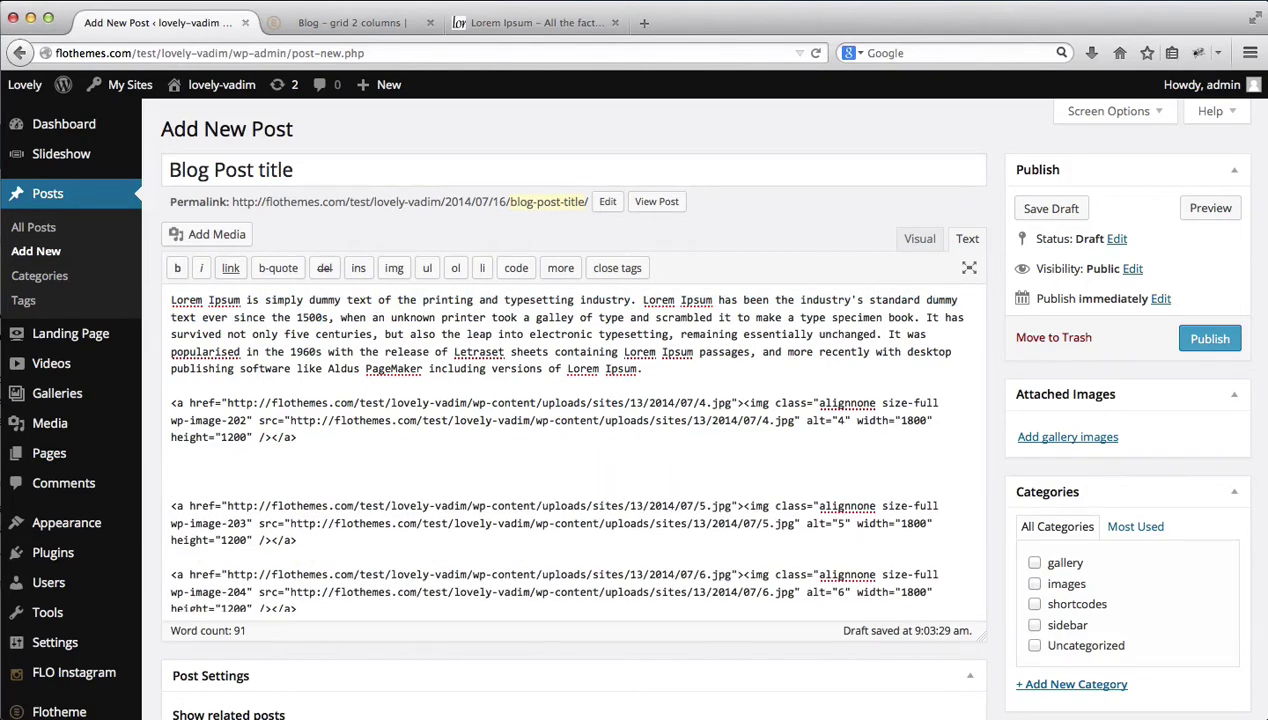
{"action": "key", "text": "super+v"}
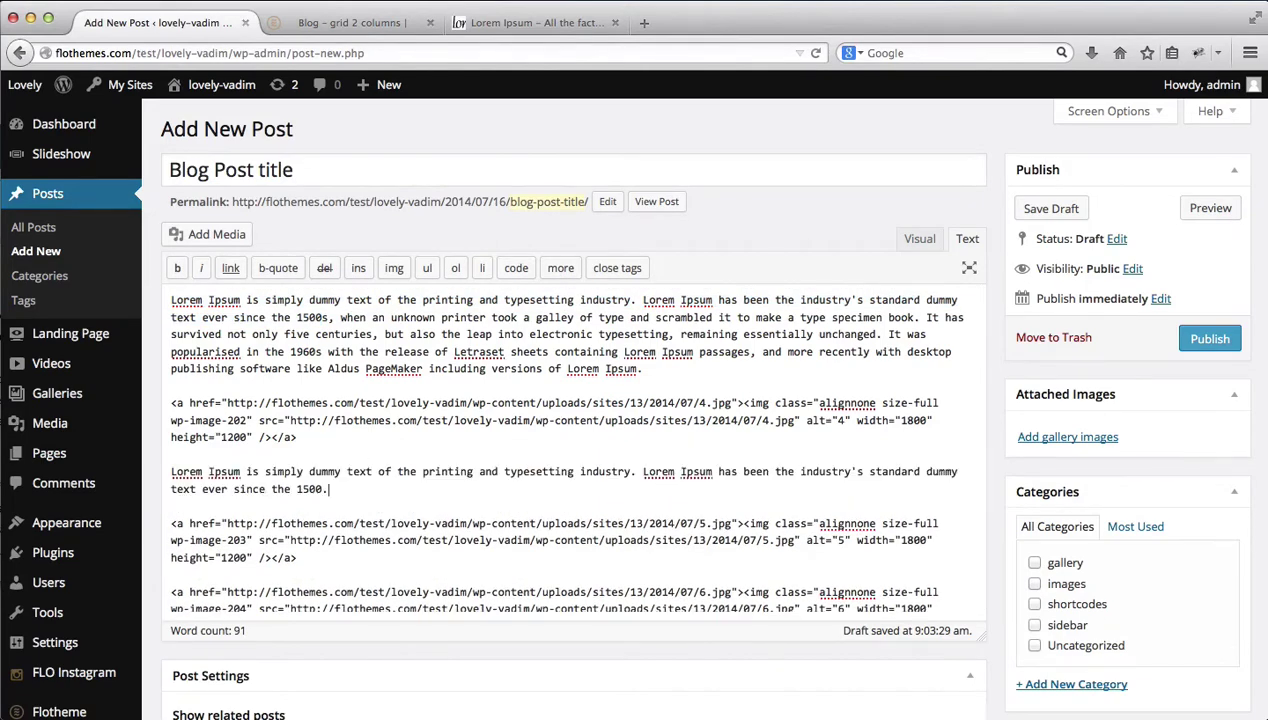
Assign the post to the images category
{"action": "scroll", "coordinate": [720, 457], "scroll_direction": "down", "scroll_amount": 2}
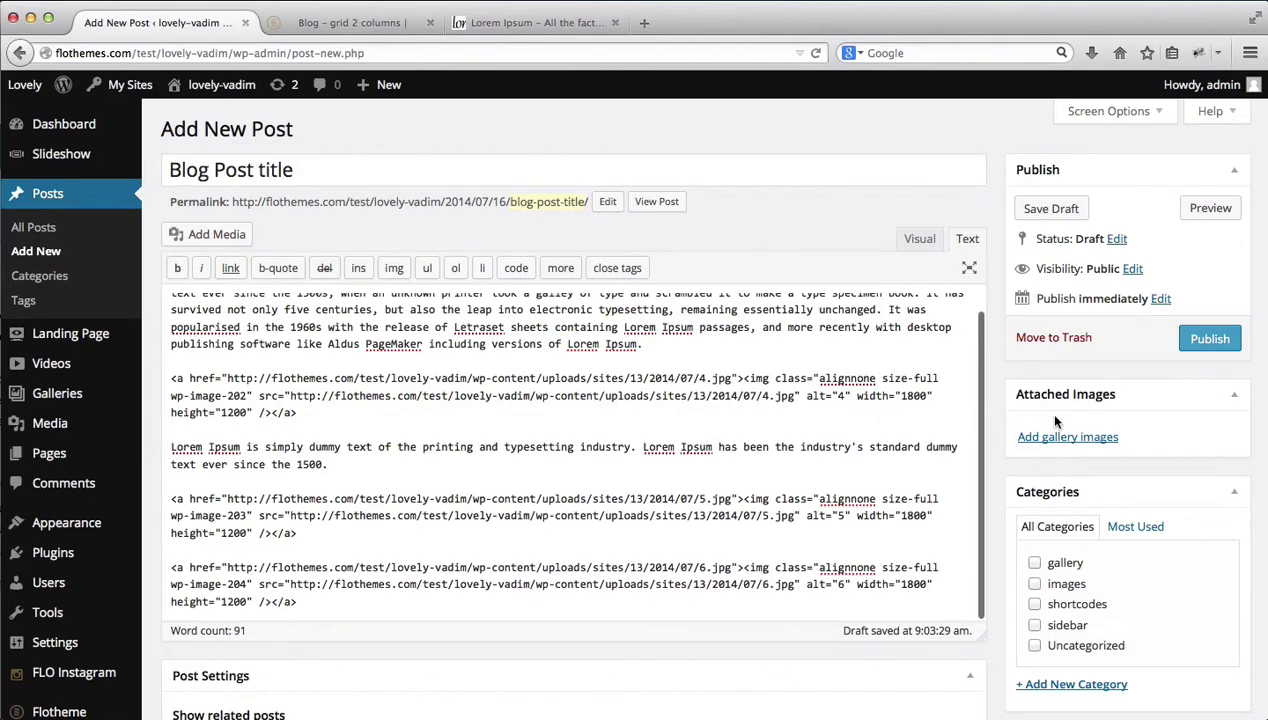
{"action": "scroll", "coordinate": [1044, 410], "scroll_direction": "down", "scroll_amount": 4}
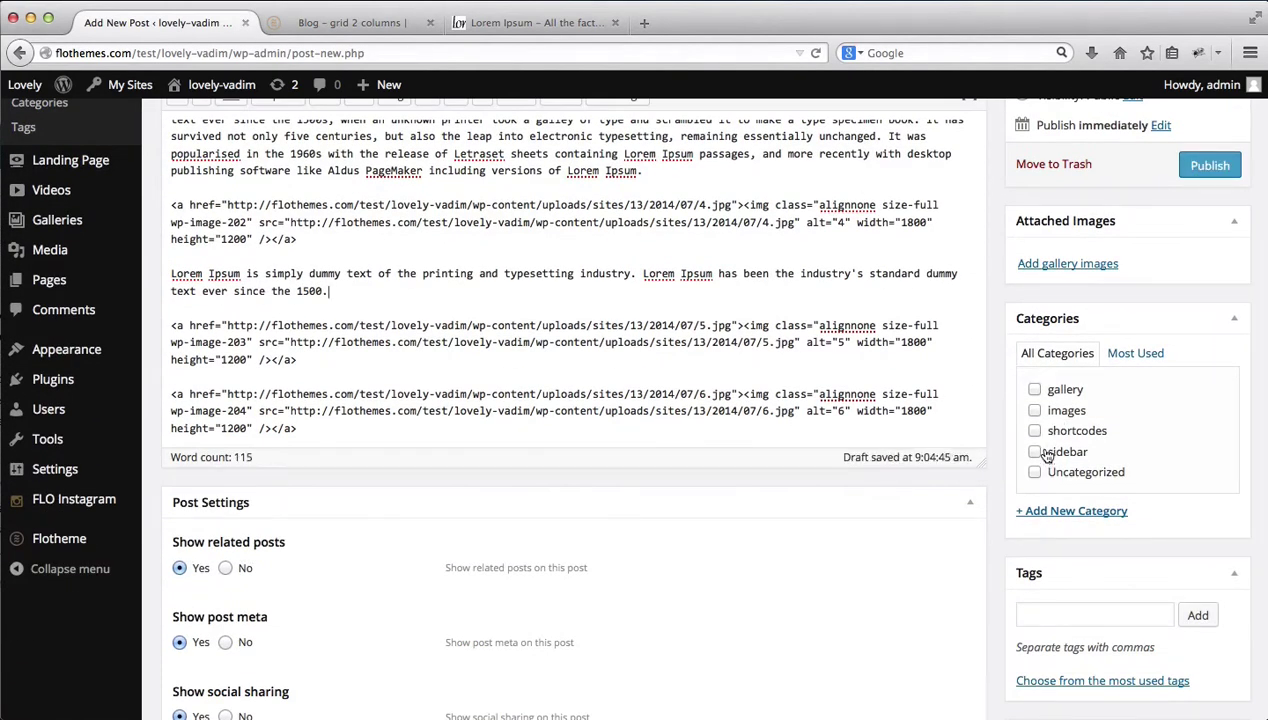
{"action": "left_click", "coordinate": [1035, 411]}
Review the related posts, post meta and social sharing settings, and expand the Discussion options
{"action": "scroll", "coordinate": [906, 340], "scroll_direction": "down", "scroll_amount": 2}
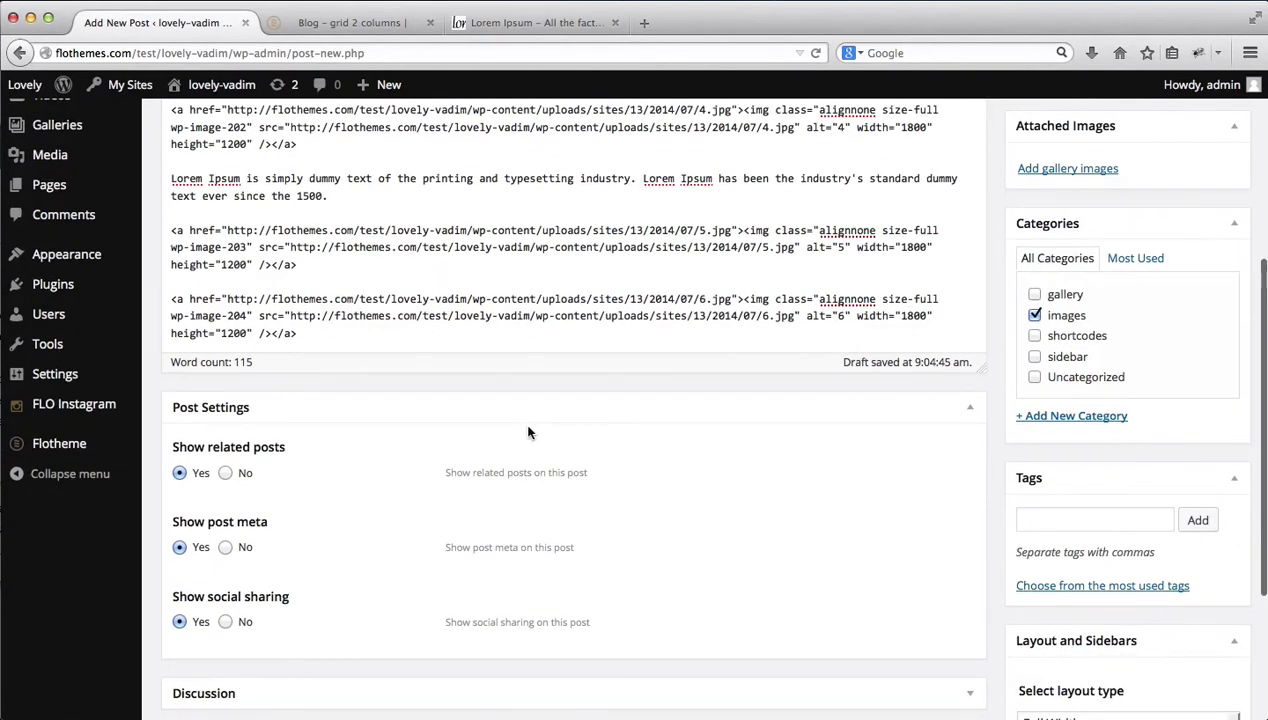
{"action": "scroll", "coordinate": [529, 432], "scroll_direction": "down", "scroll_amount": 2}
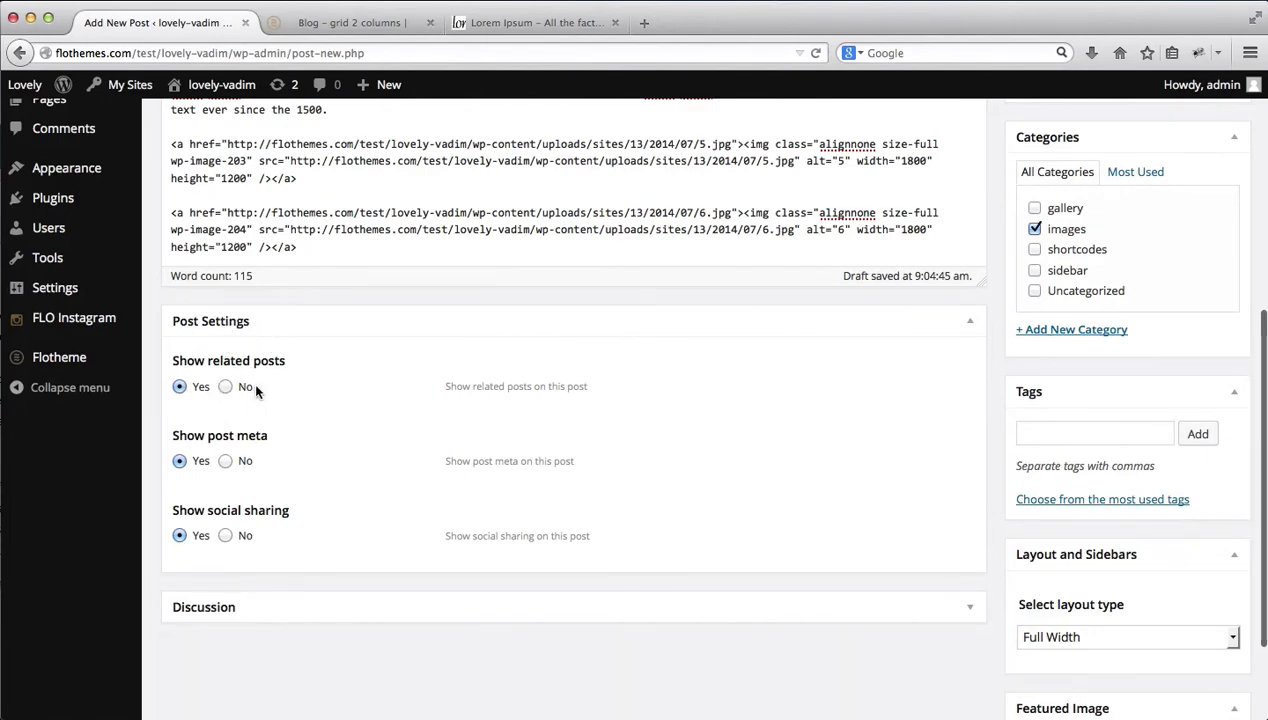
{"action": "scroll", "coordinate": [254, 488], "scroll_direction": "down", "scroll_amount": 2}
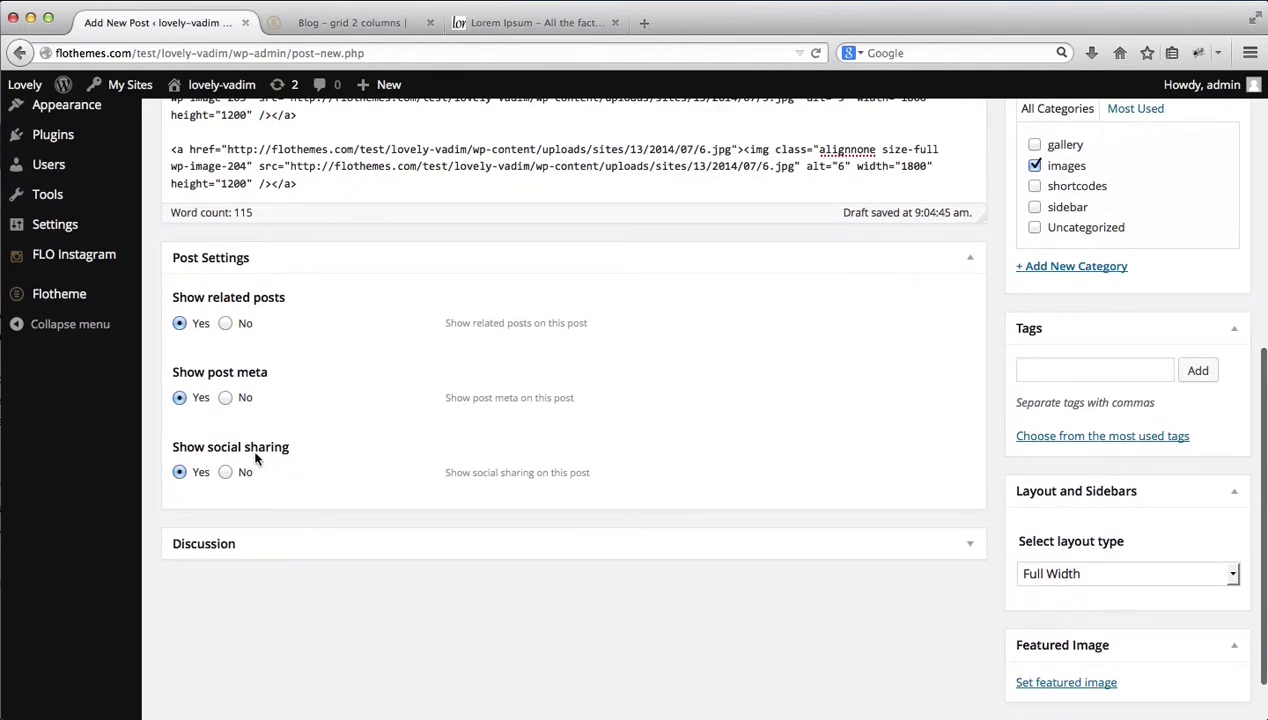
{"action": "left_click", "coordinate": [969, 546]}
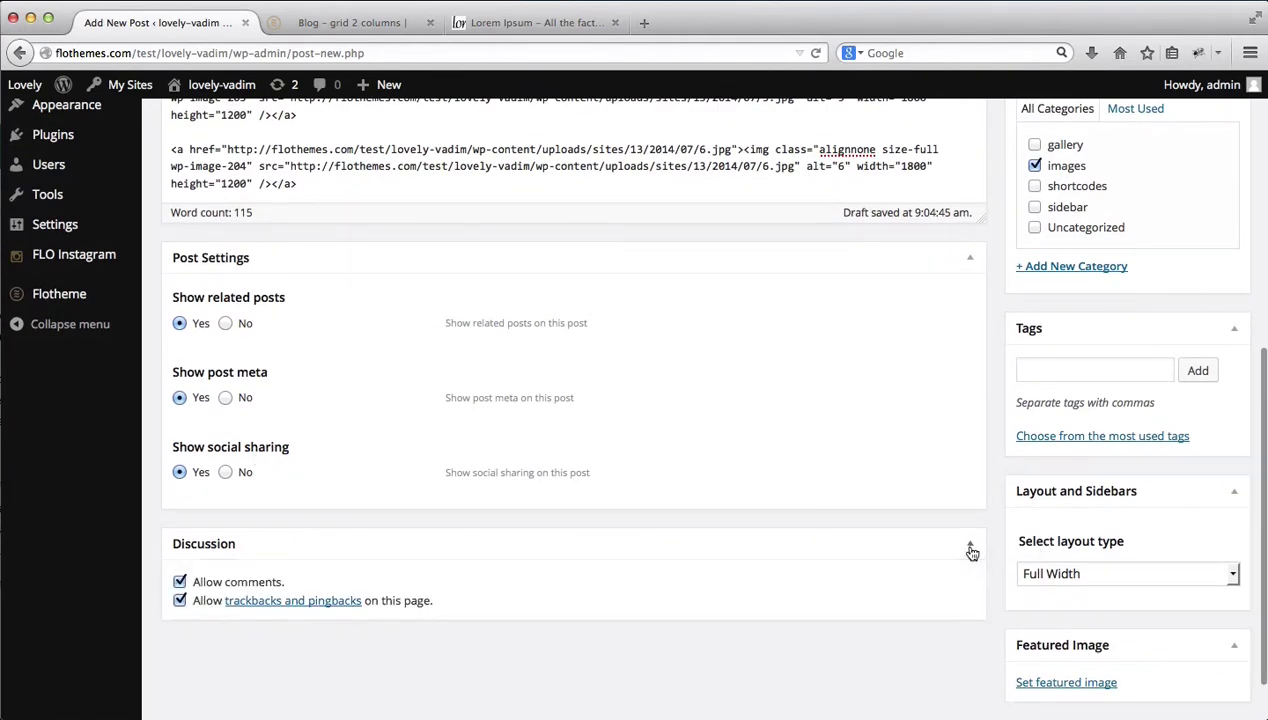
{"action": "scroll", "coordinate": [849, 429], "scroll_direction": "down", "scroll_amount": 2}
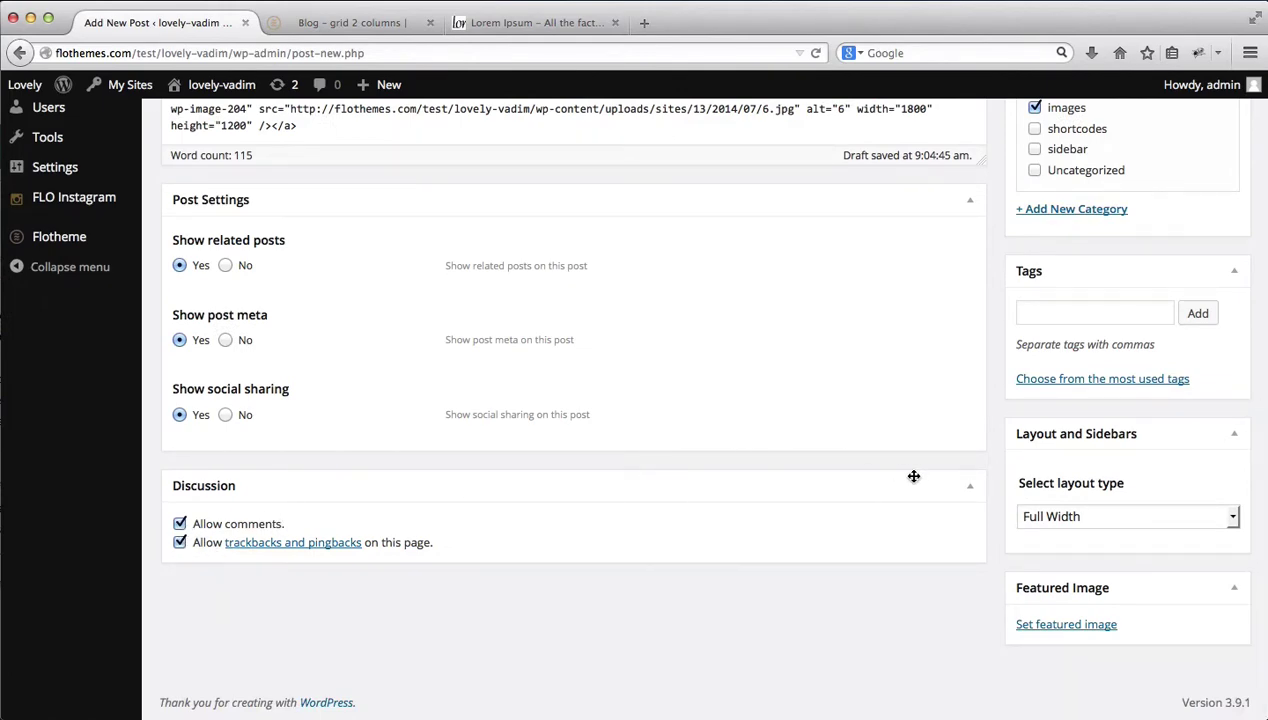
Set 3.jpg from the media library as the post's featured image
{"action": "left_click", "coordinate": [1055, 628]}
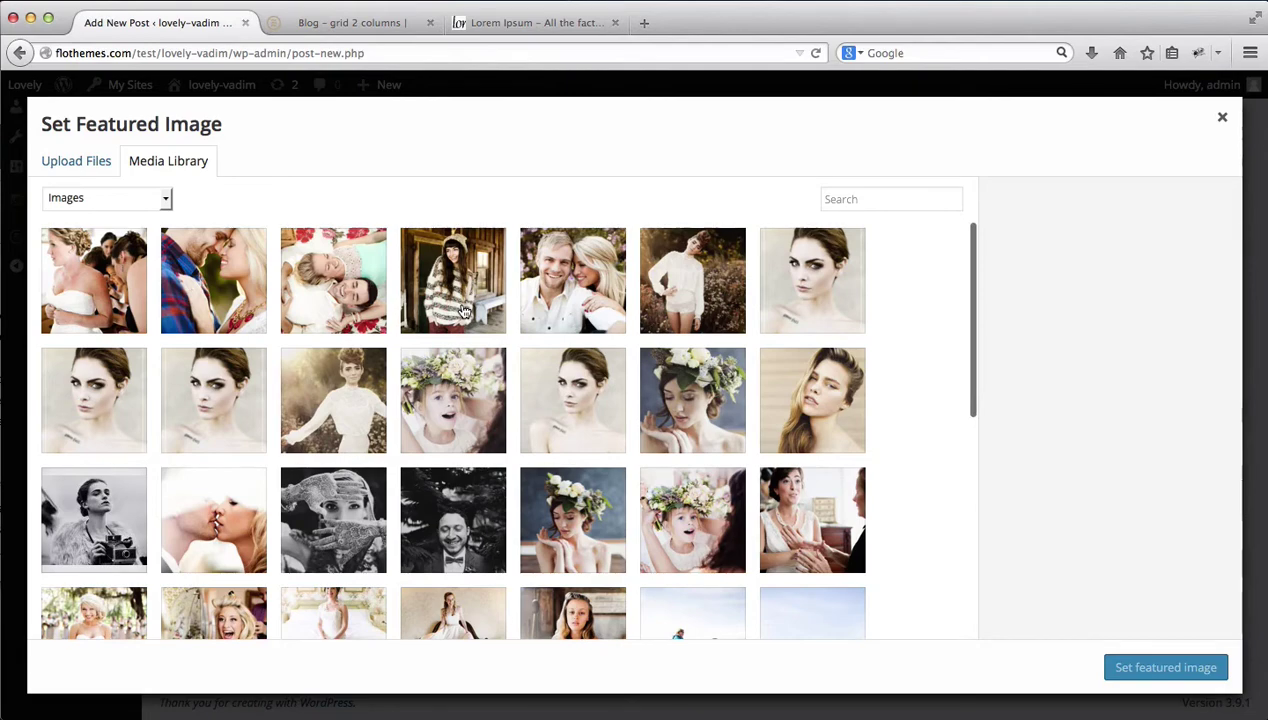
{"action": "scroll", "coordinate": [465, 312], "scroll_direction": "down", "scroll_amount": 3}
{"action": "scroll", "coordinate": [465, 312], "scroll_direction": "up", "scroll_amount": 3}
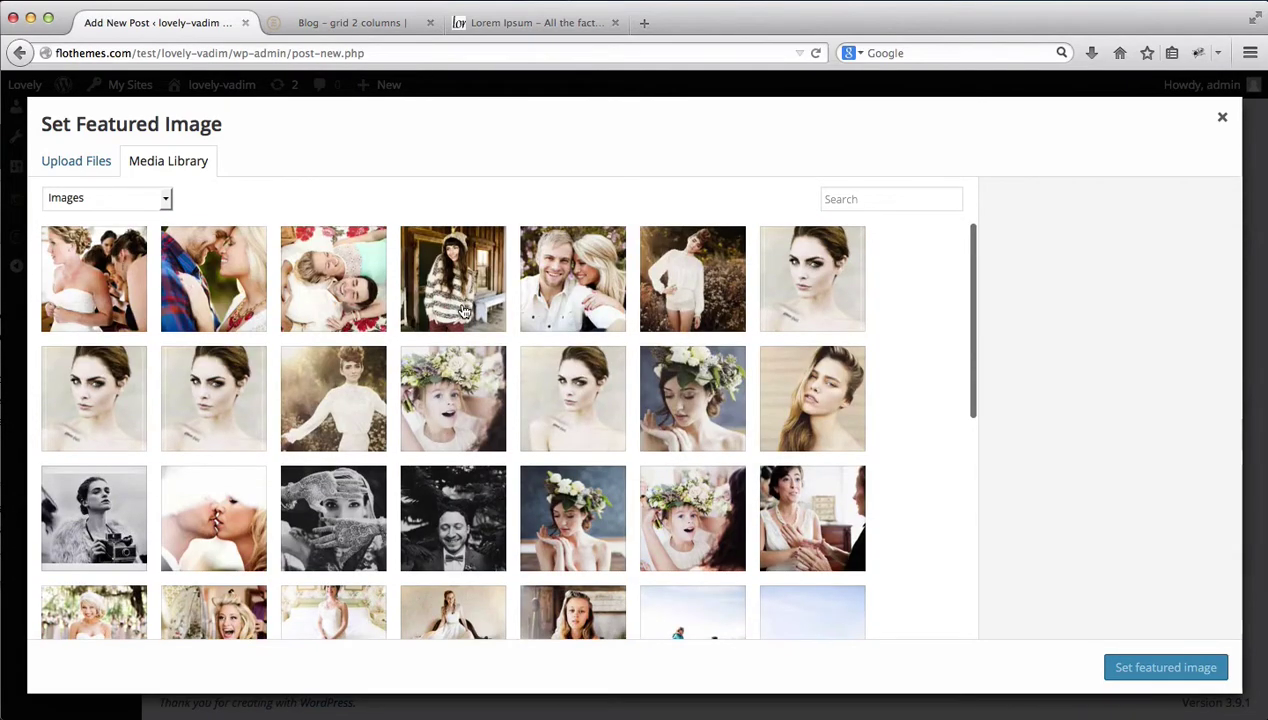
{"action": "left_click", "coordinate": [465, 312]}
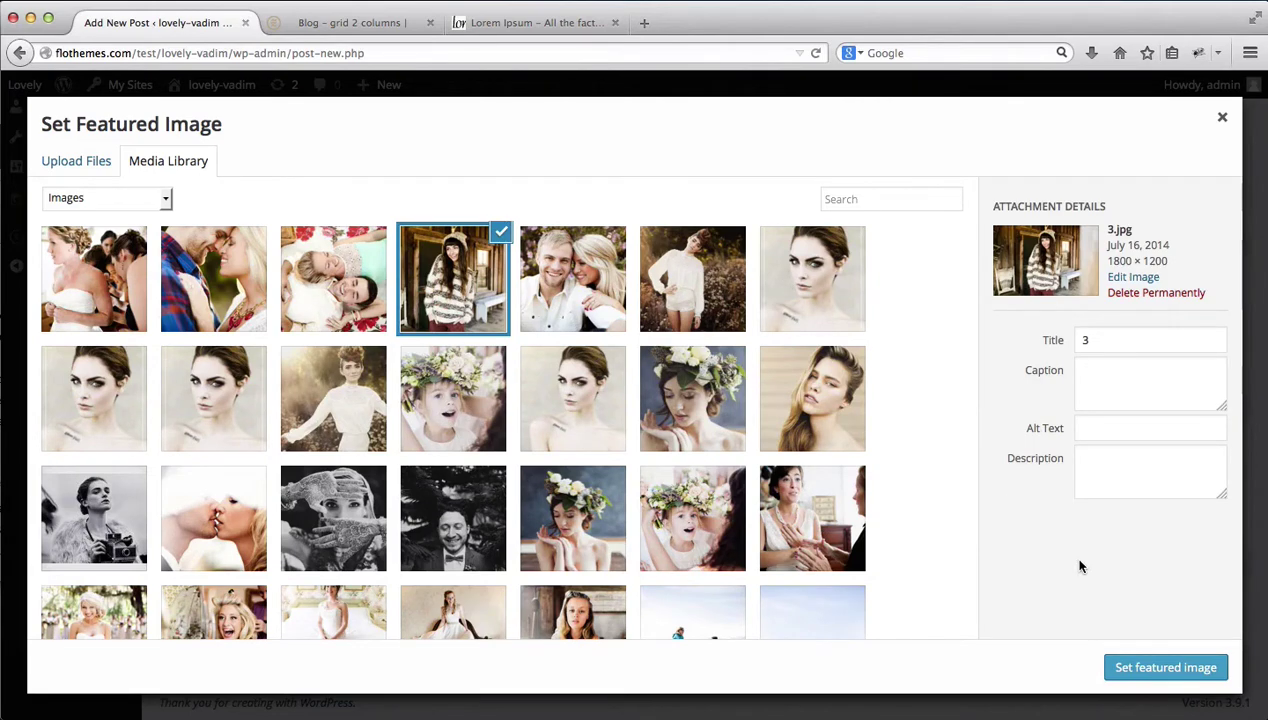
{"action": "left_click", "coordinate": [1140, 678]}
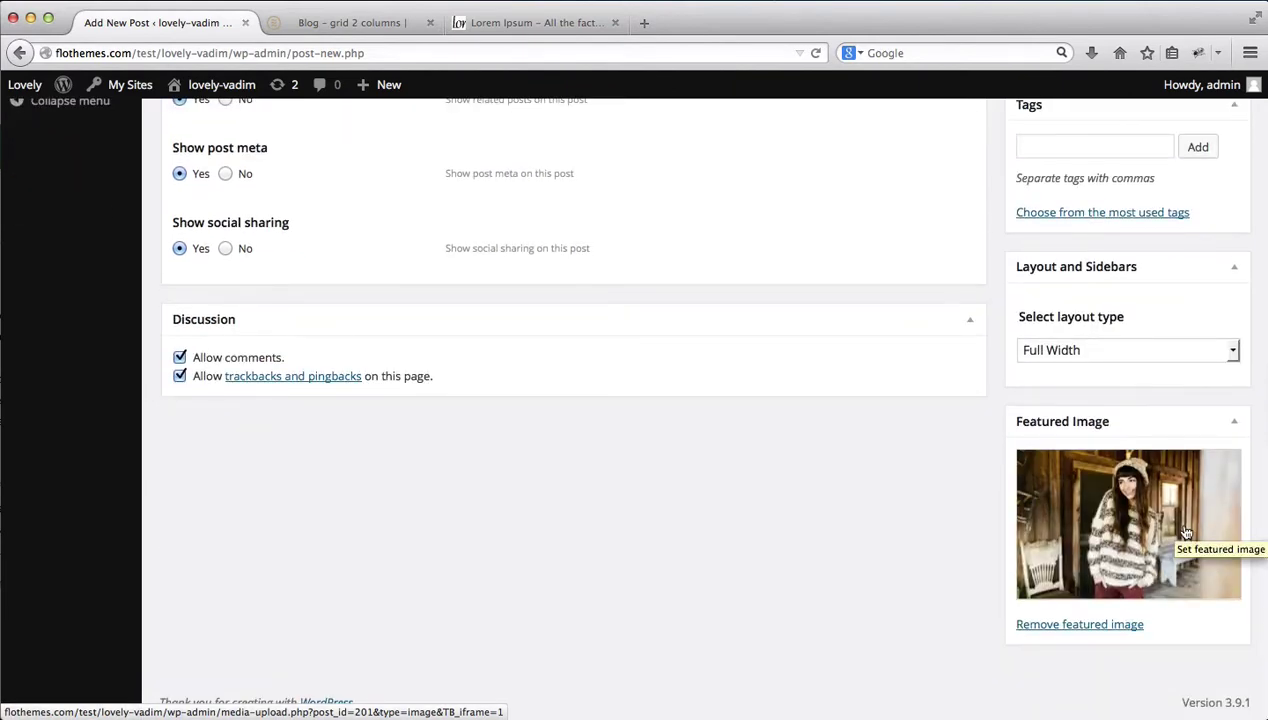
Review the available layout types for the post and keep Full Width selected
{"action": "scroll", "coordinate": [1186, 532], "scroll_direction": "up", "scroll_amount": 4}
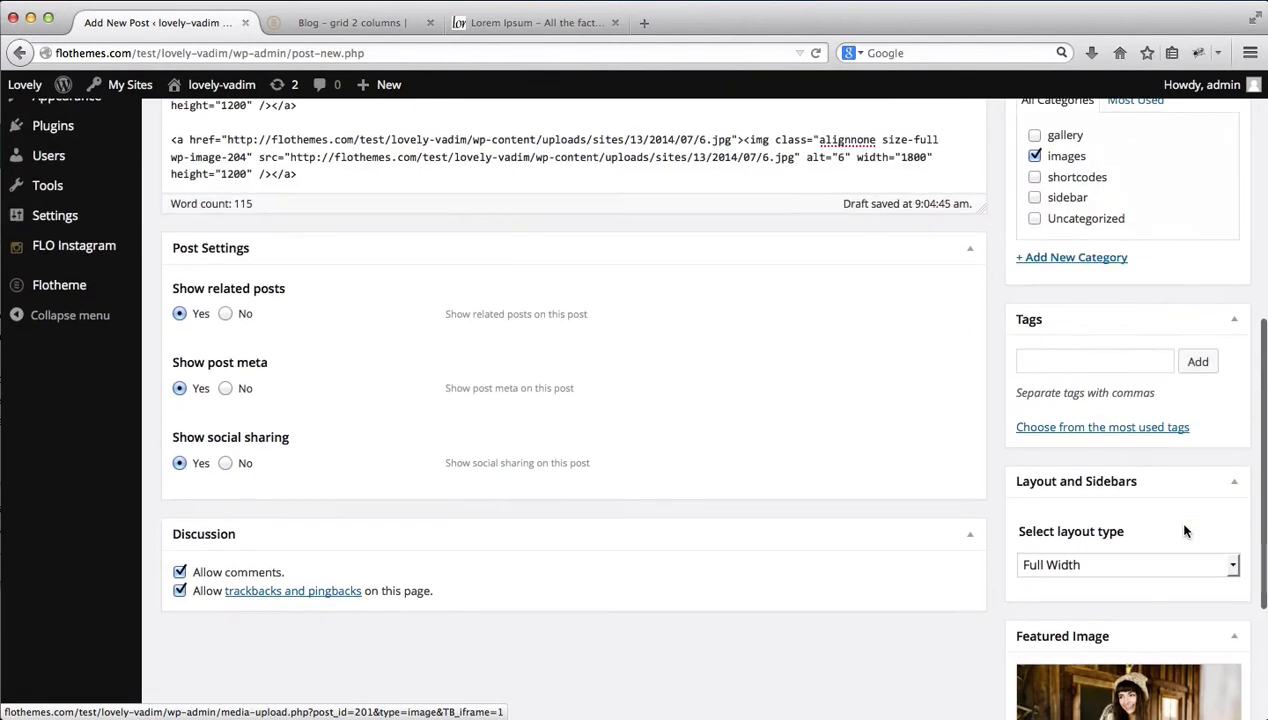
{"action": "left_click", "coordinate": [1097, 566]}
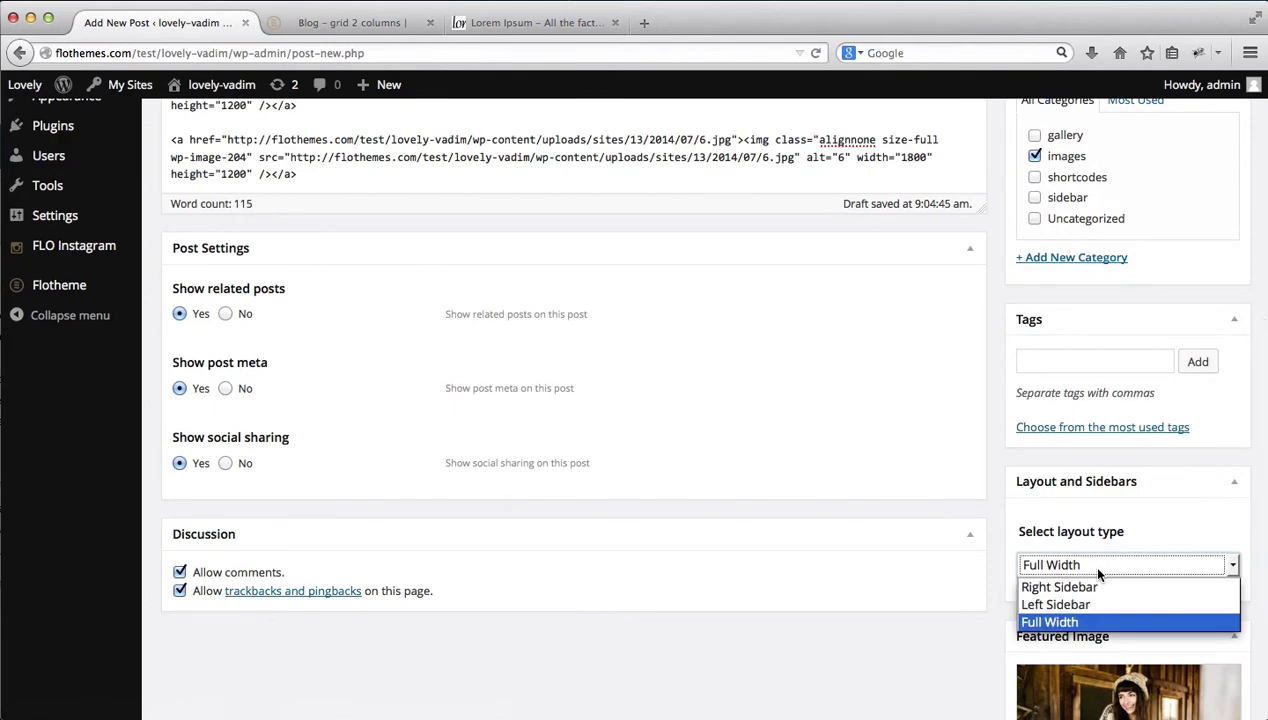
{"action": "left_click", "coordinate": [1076, 624]}
{"action": "right_click", "coordinate": [950, 672]}
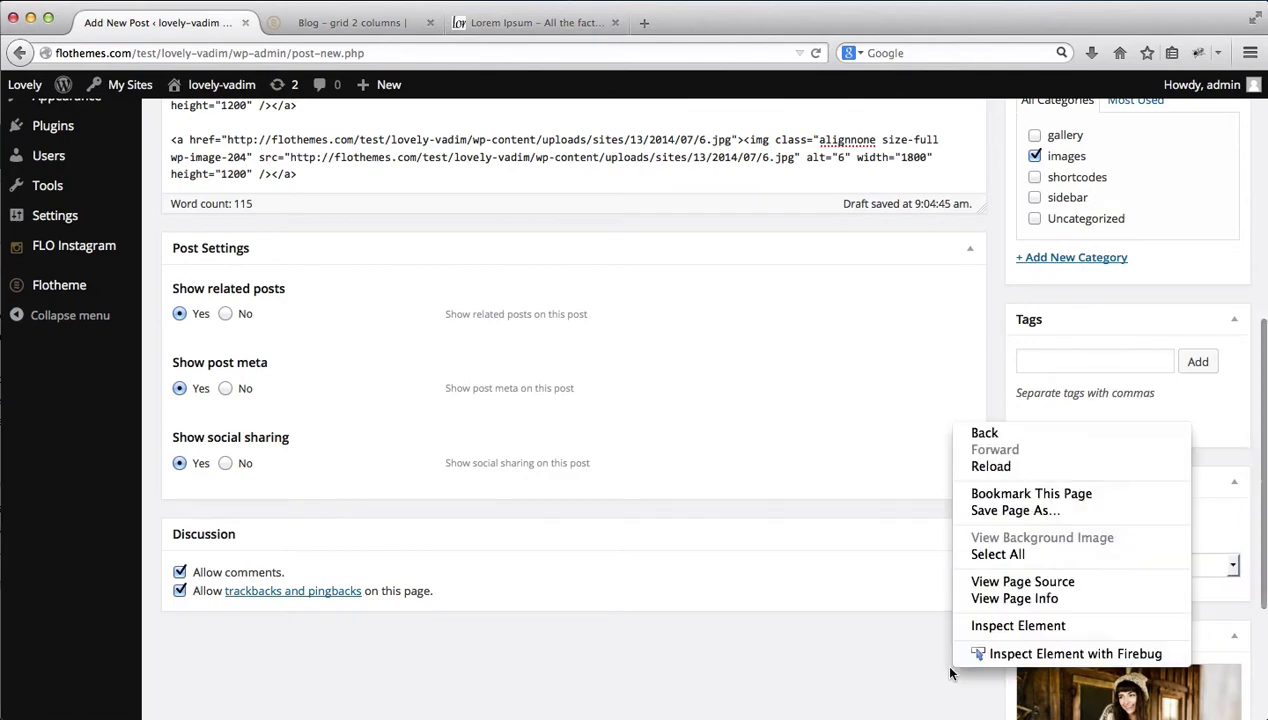
{"action": "left_click", "coordinate": [901, 693]}
Publish the blog post
{"action": "scroll", "coordinate": [900, 691], "scroll_direction": "up", "scroll_amount": 5}
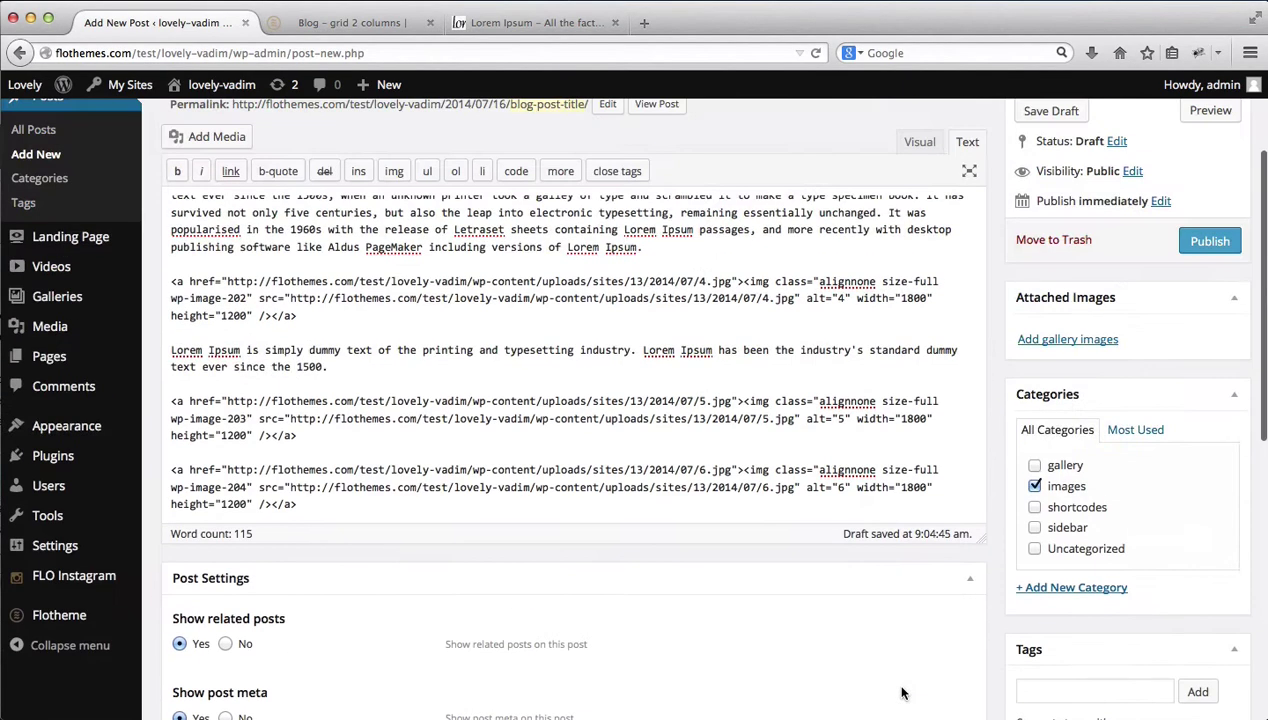
{"action": "scroll", "coordinate": [980, 405], "scroll_direction": "up", "scroll_amount": 2}
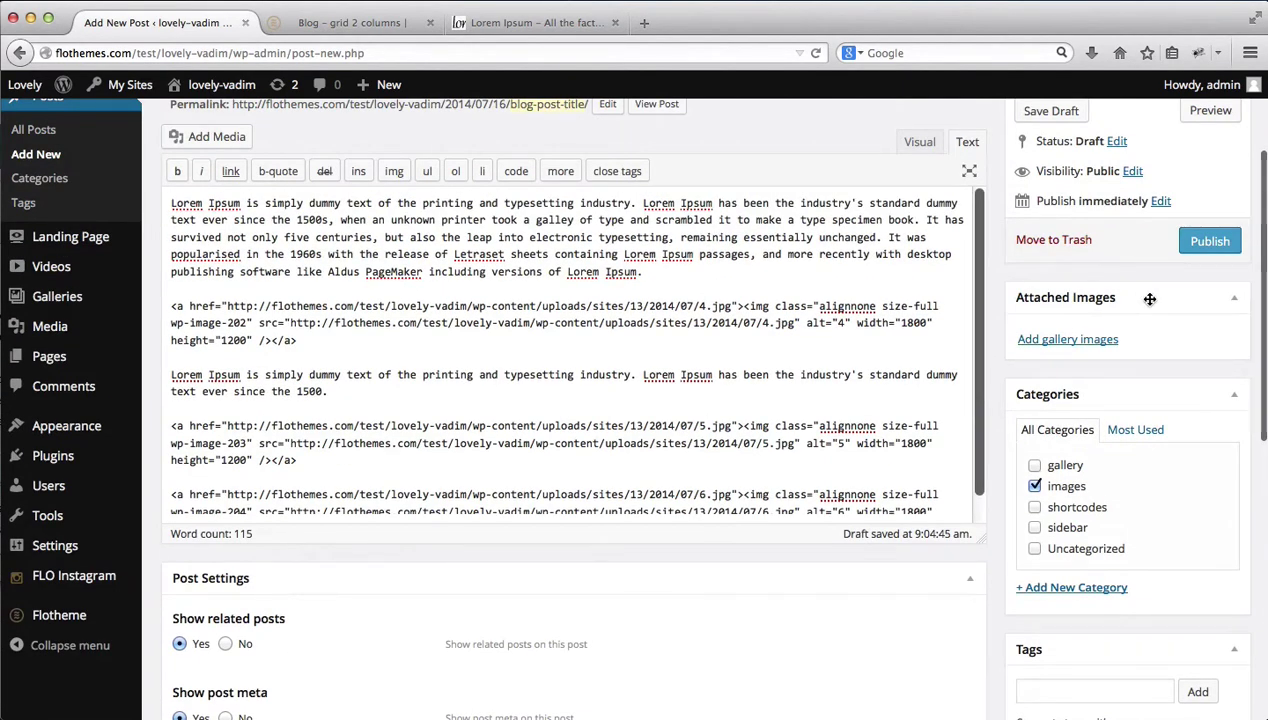
{"action": "scroll", "coordinate": [1070, 376], "scroll_direction": "up", "scroll_amount": 2}
{"action": "left_click", "coordinate": [1200, 340]}
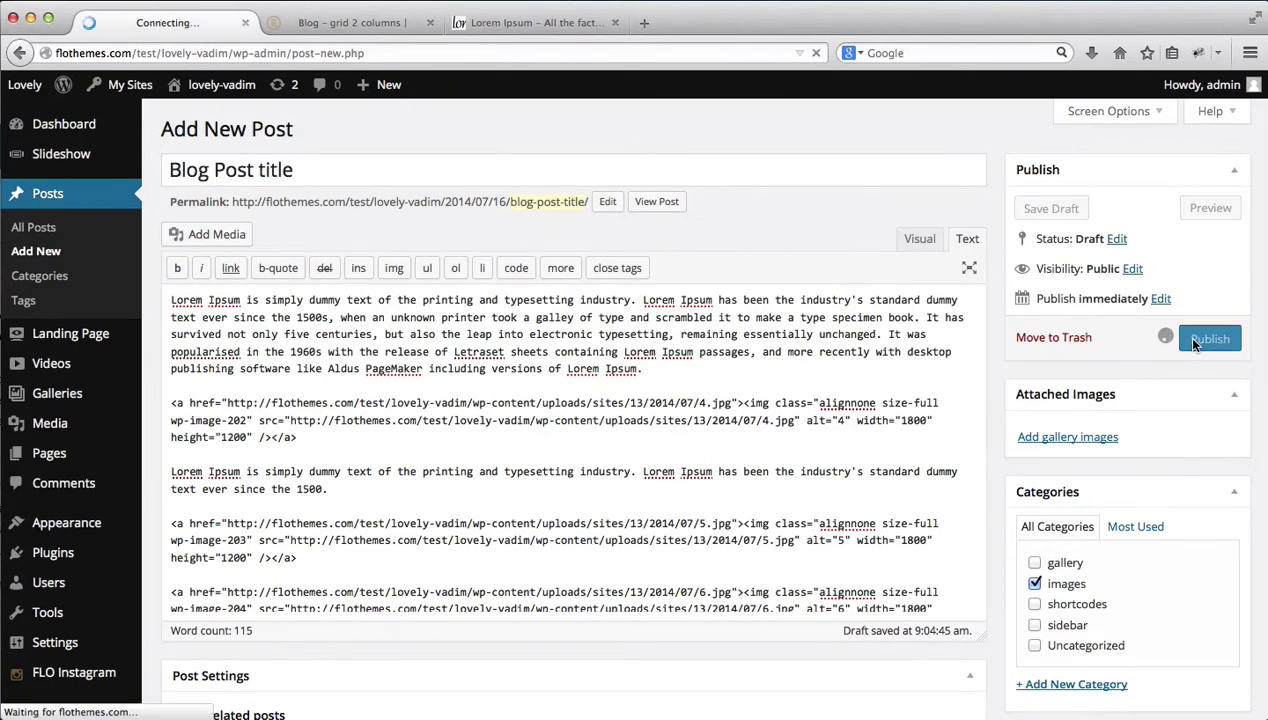
View the new post on the two-column blog page, its images category archive and its own page, and return to the blog page
{"action": "left_click", "coordinate": [309, 31]}
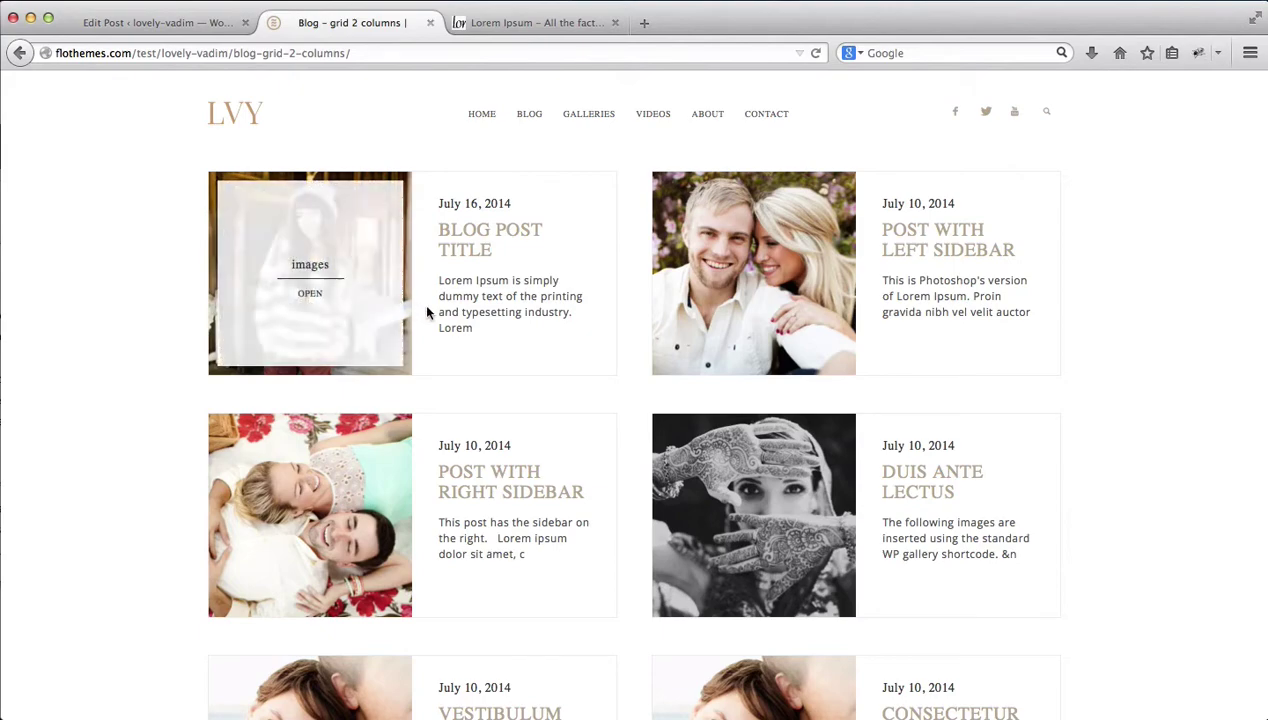
{"action": "left_click", "coordinate": [303, 276]}
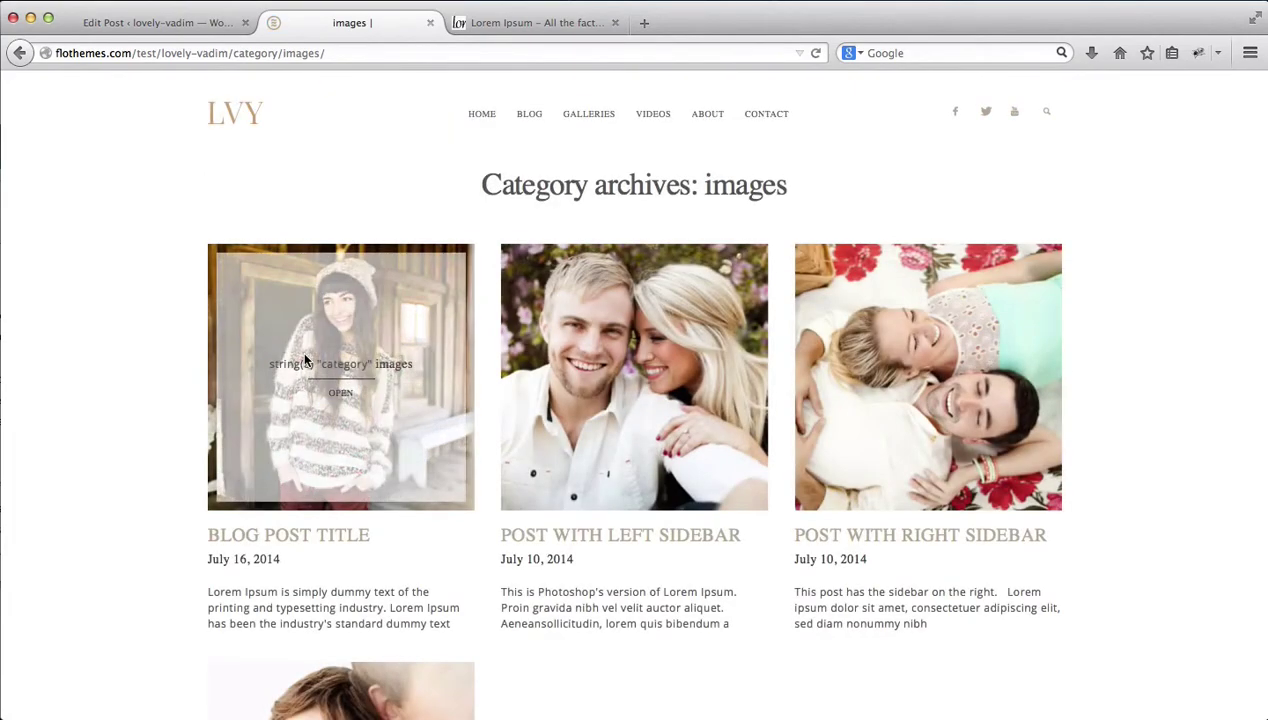
{"action": "left_click", "coordinate": [342, 398]}
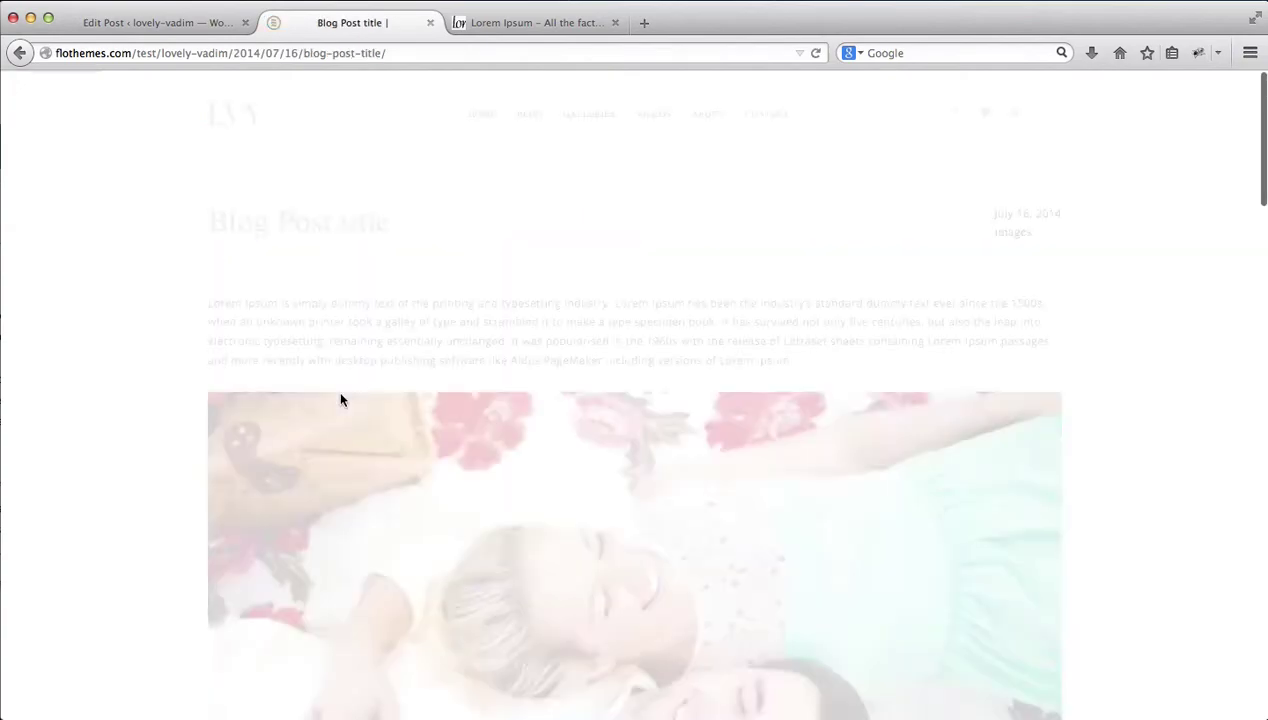
{"action": "scroll", "coordinate": [342, 400], "scroll_direction": "down", "scroll_amount": 10}
{"action": "scroll", "coordinate": [342, 400], "scroll_direction": "down", "scroll_amount": 5}
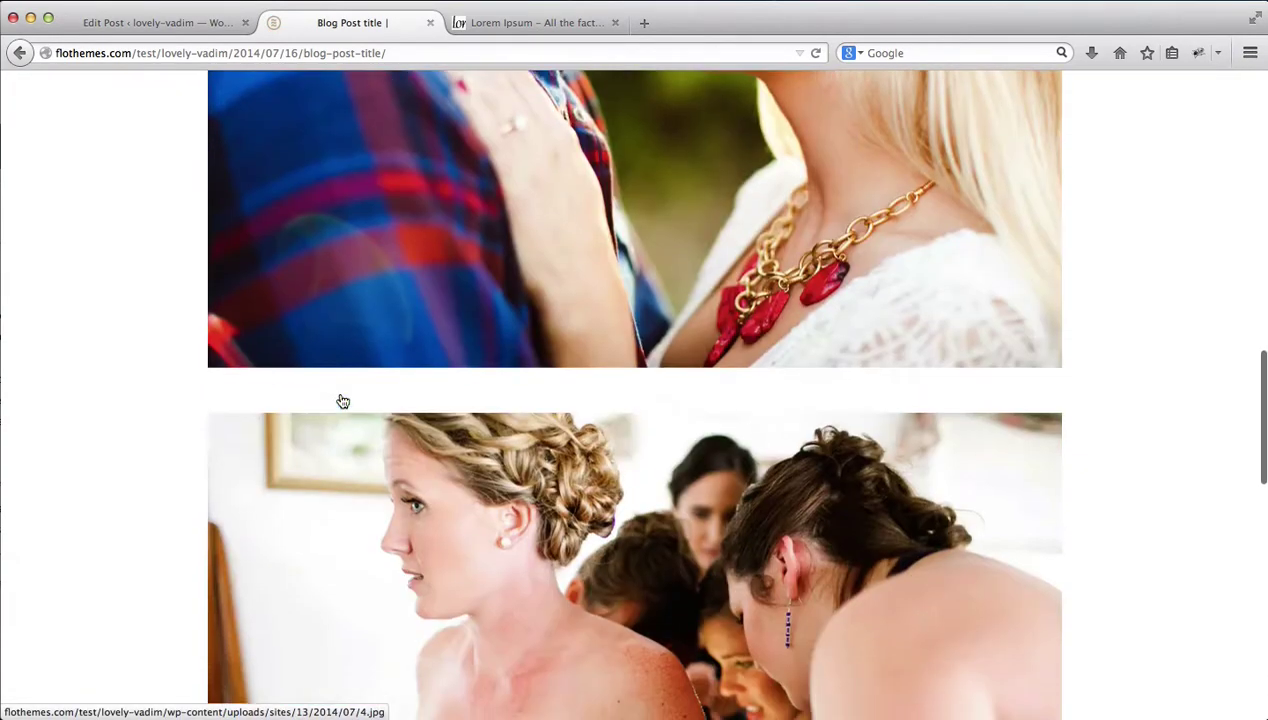
{"action": "scroll", "coordinate": [342, 400], "scroll_direction": "up", "scroll_amount": 15}
{"action": "key", "text": "super+bracketleft"}
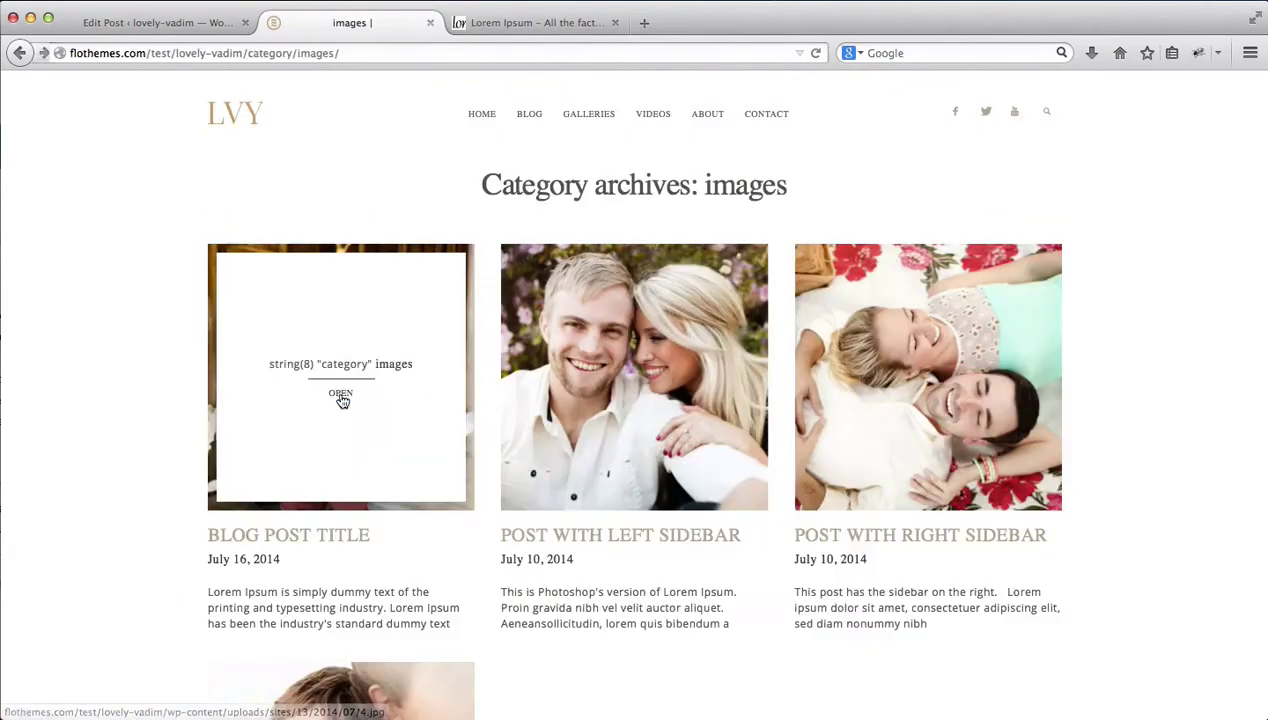
{"action": "key", "text": "super+bracketleft"}
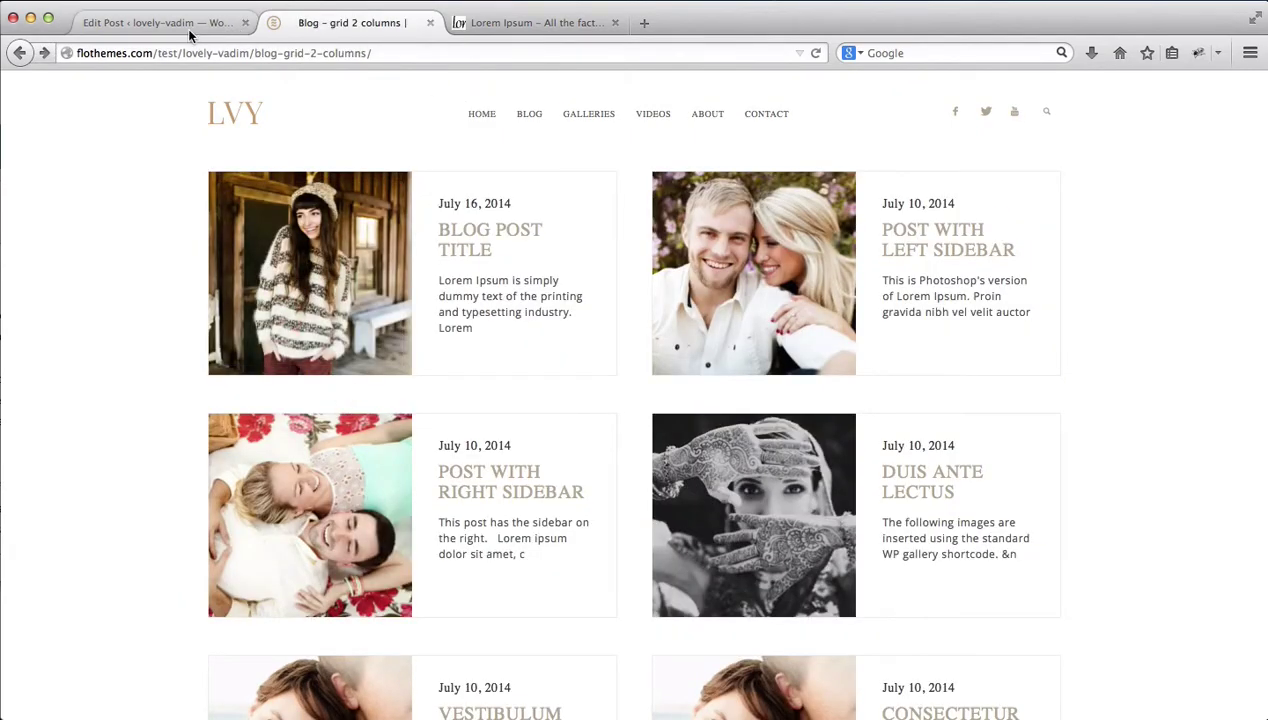
Return to the post editor and start a new post titled "Gallery images Blog Post"
{"action": "left_click", "coordinate": [160, 22]}
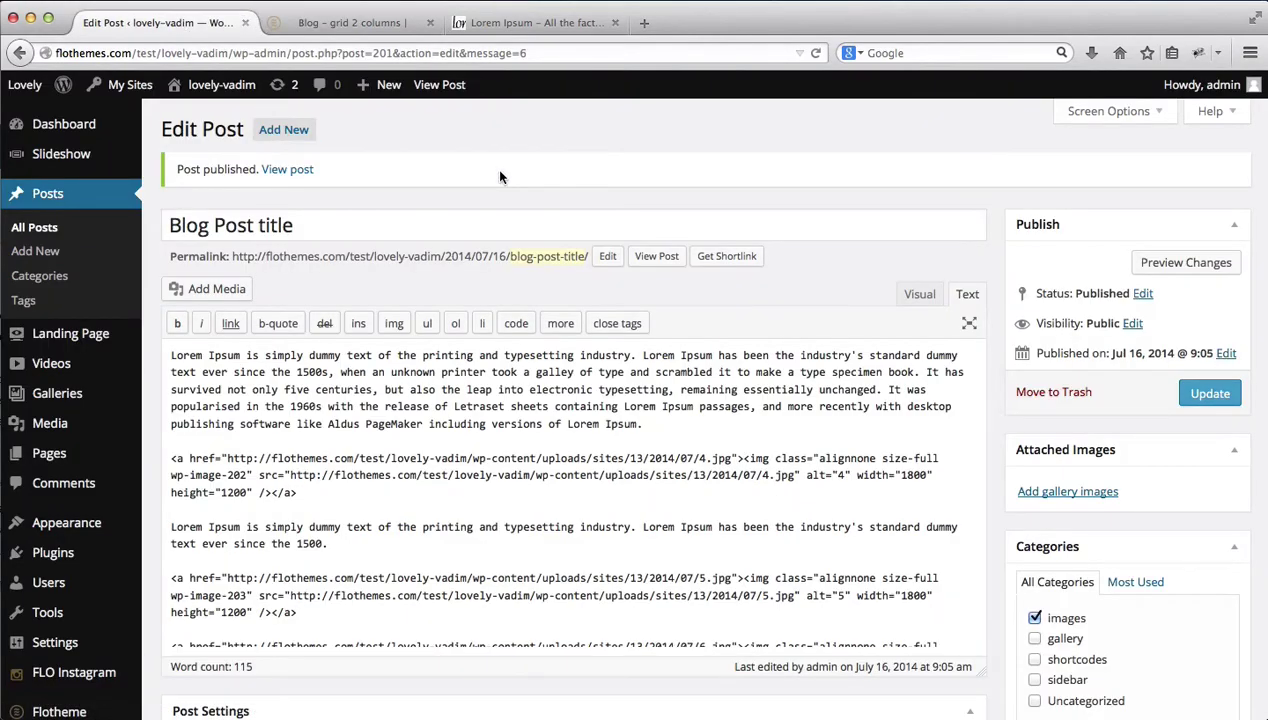
{"action": "left_click", "coordinate": [292, 131]}
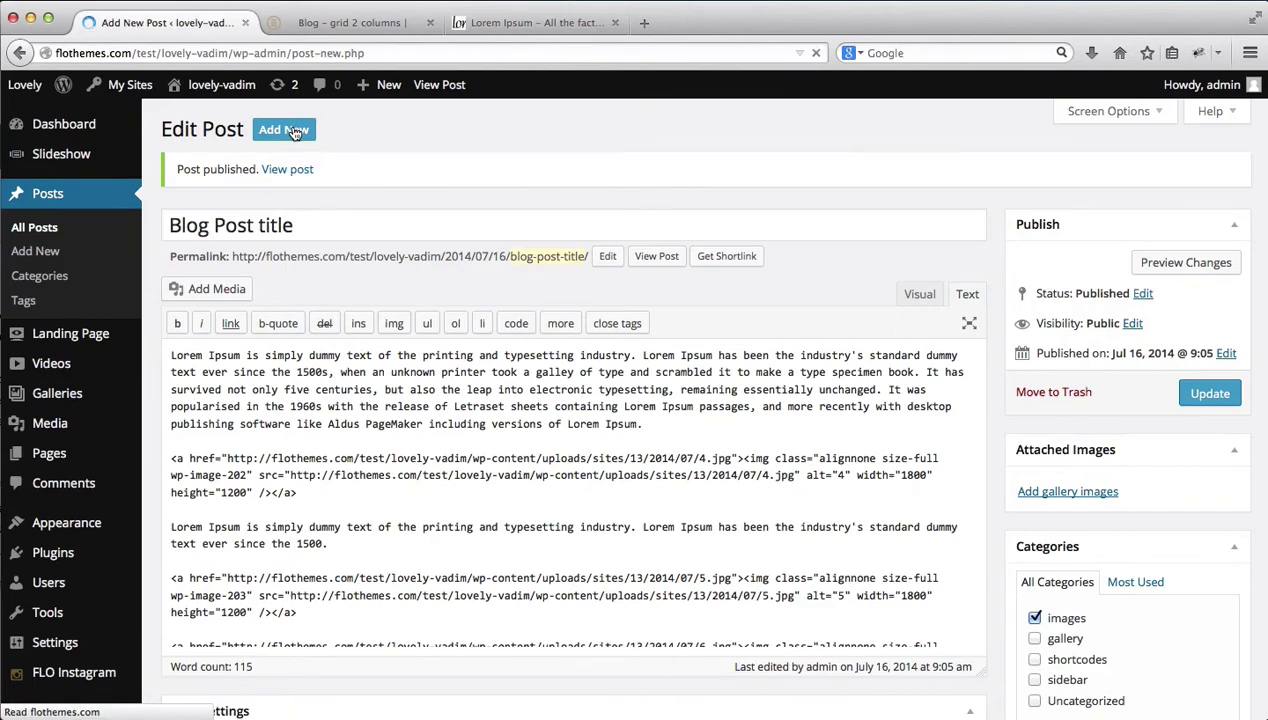
{"action": "type", "text": "Gall"}
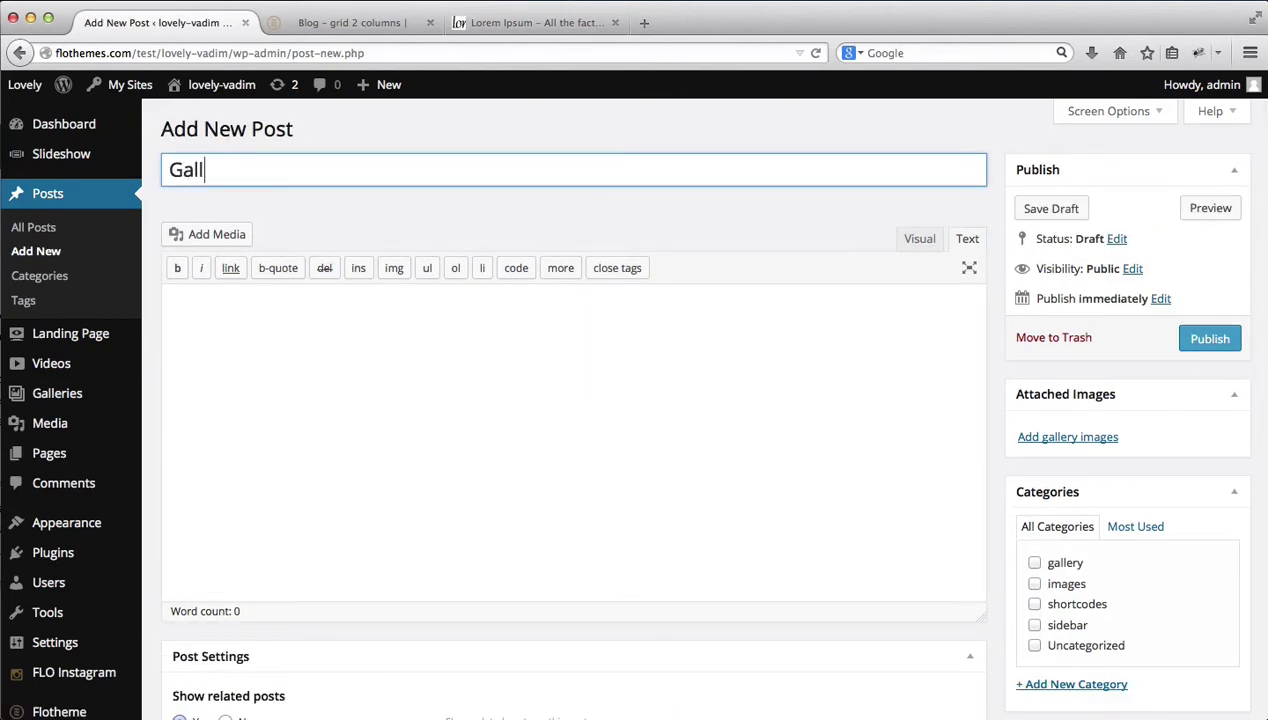
{"action": "type", "text": "ery images"}
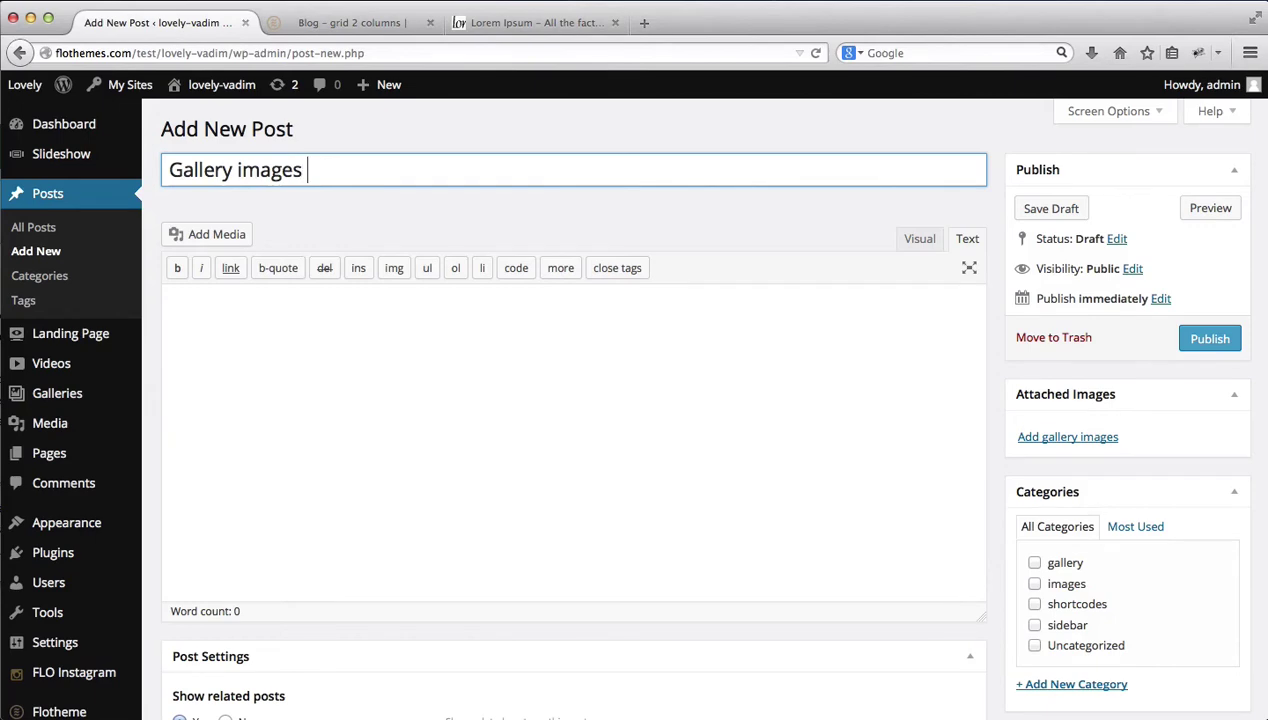
{"action": "type", "text": " Blog Post"}
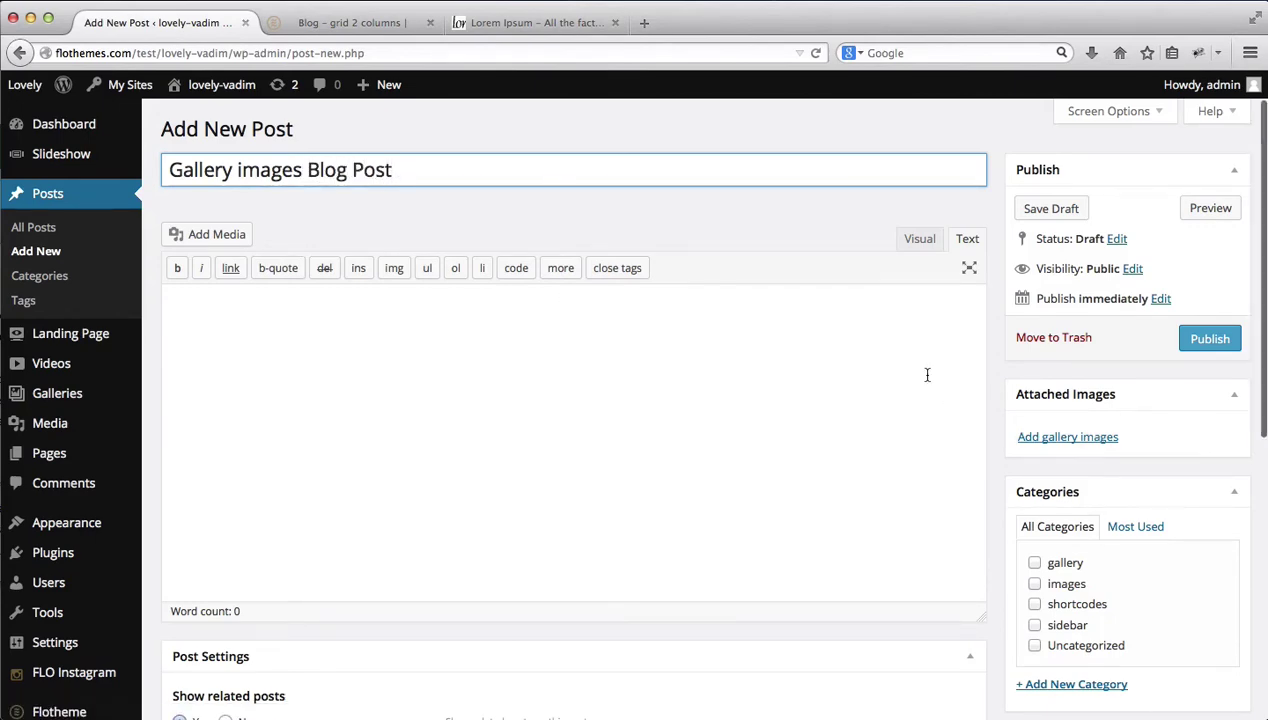
Upload 7.jpg and 8.jpg from the "big" folder as gallery images for the post
{"action": "scroll", "coordinate": [992, 407], "scroll_direction": "down", "scroll_amount": 2}
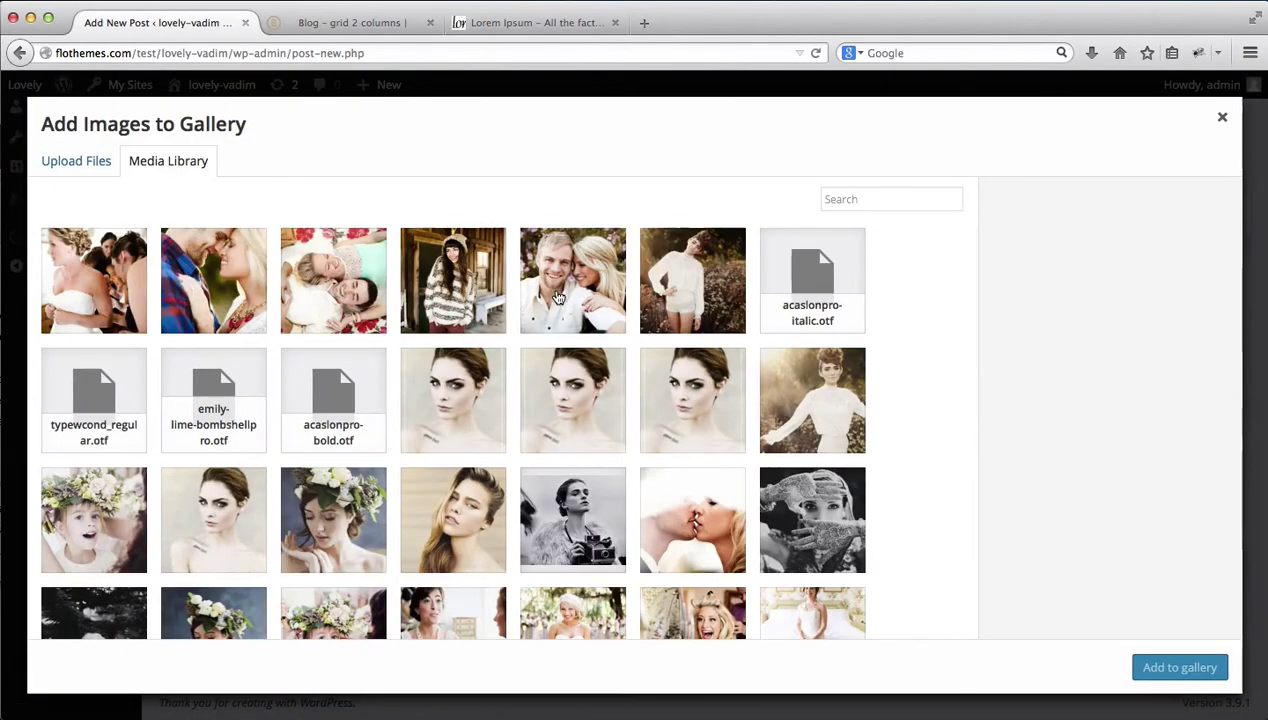
{"action": "left_click", "coordinate": [66, 163]}
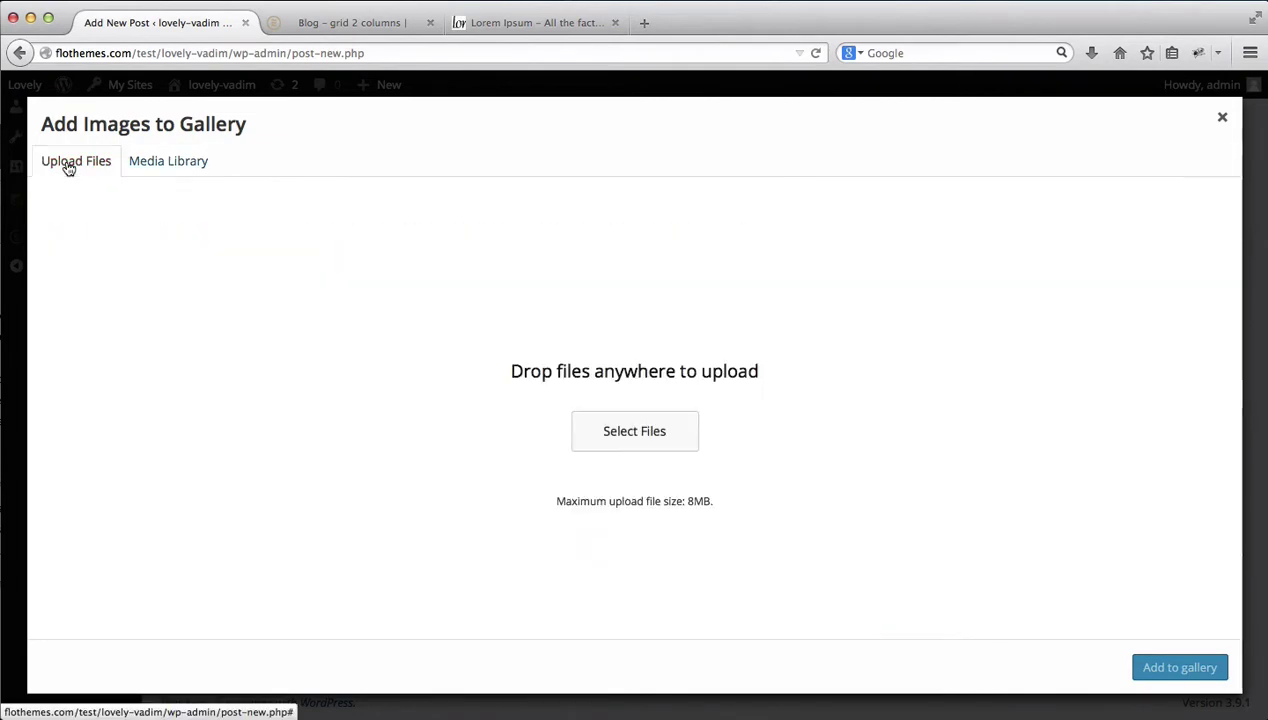
{"action": "left_click", "coordinate": [624, 437]}
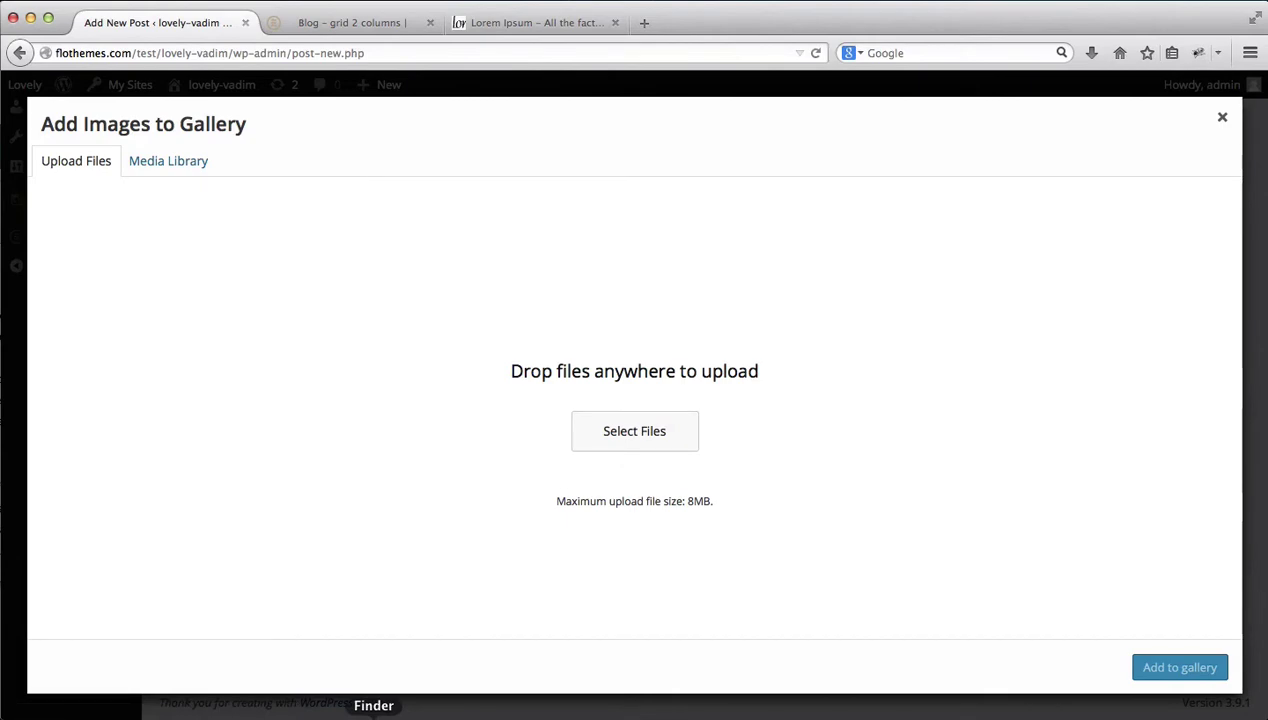
{"action": "left_click", "coordinate": [161, 368]}
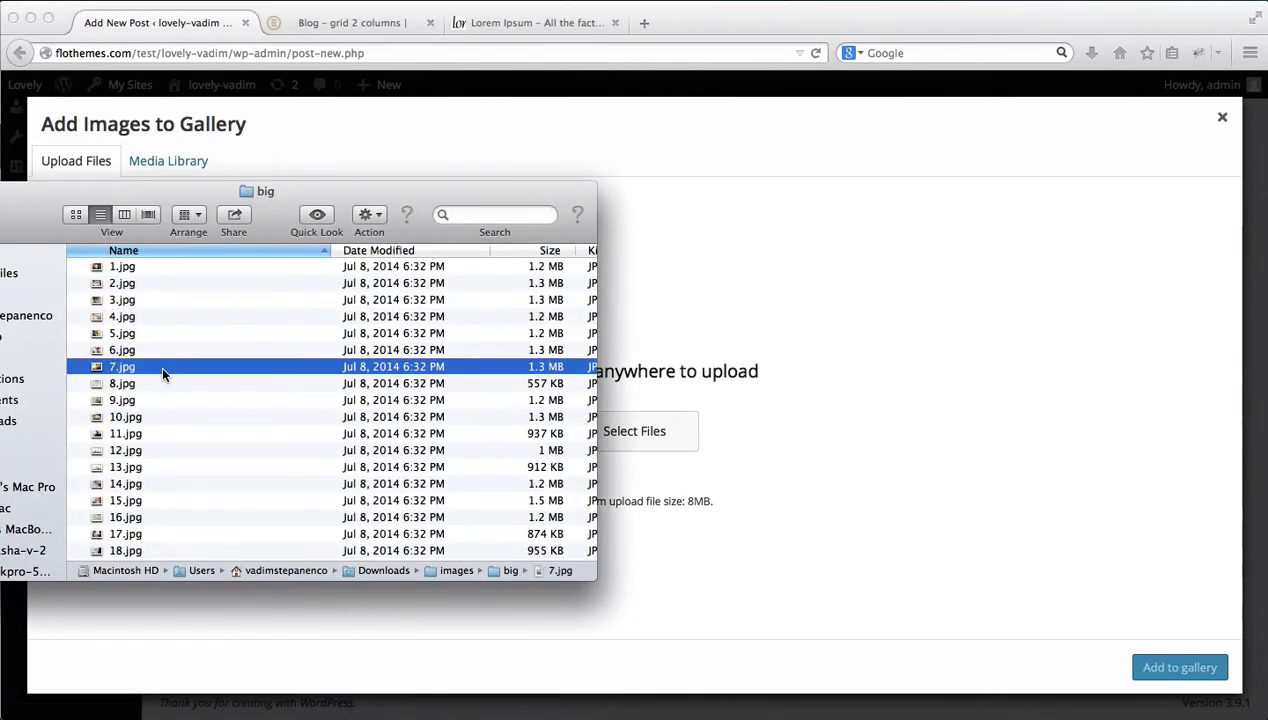
{"action": "key", "text": "shift+Down"}
{"action": "left_click_drag", "start_coordinate": [163, 372], "coordinate": [782, 277]}
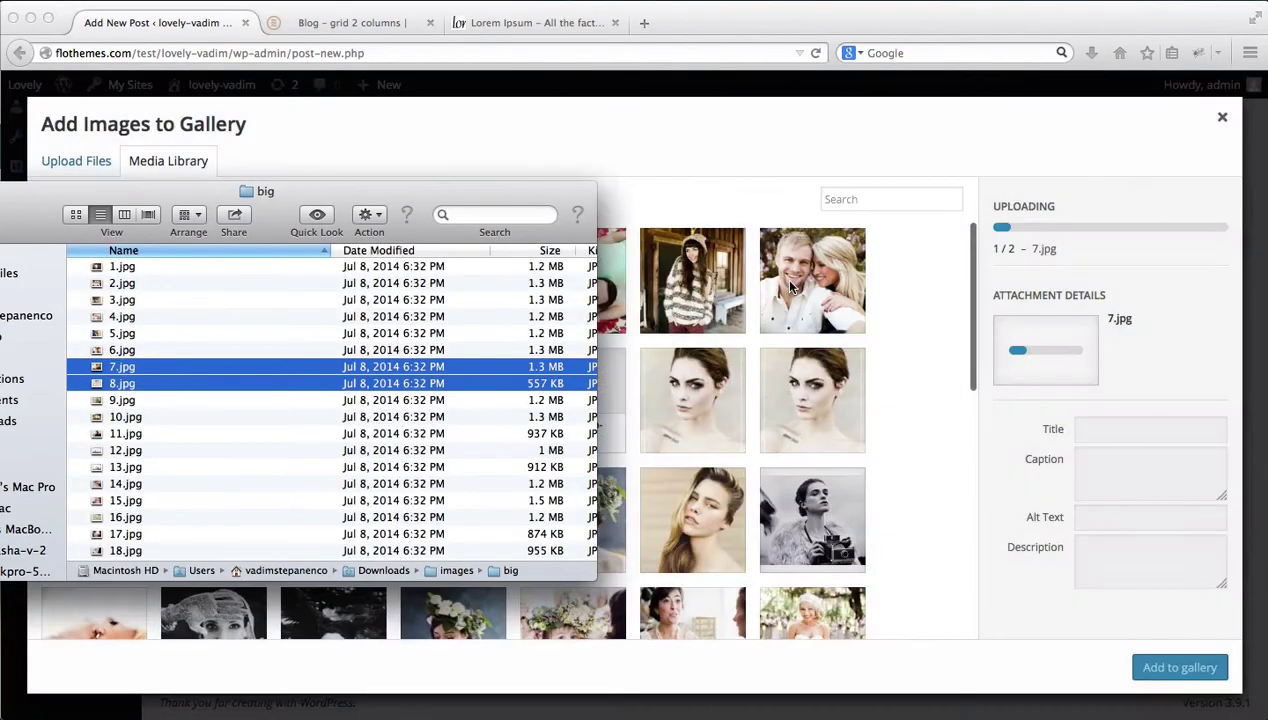
{"action": "left_click", "coordinate": [695, 183]}
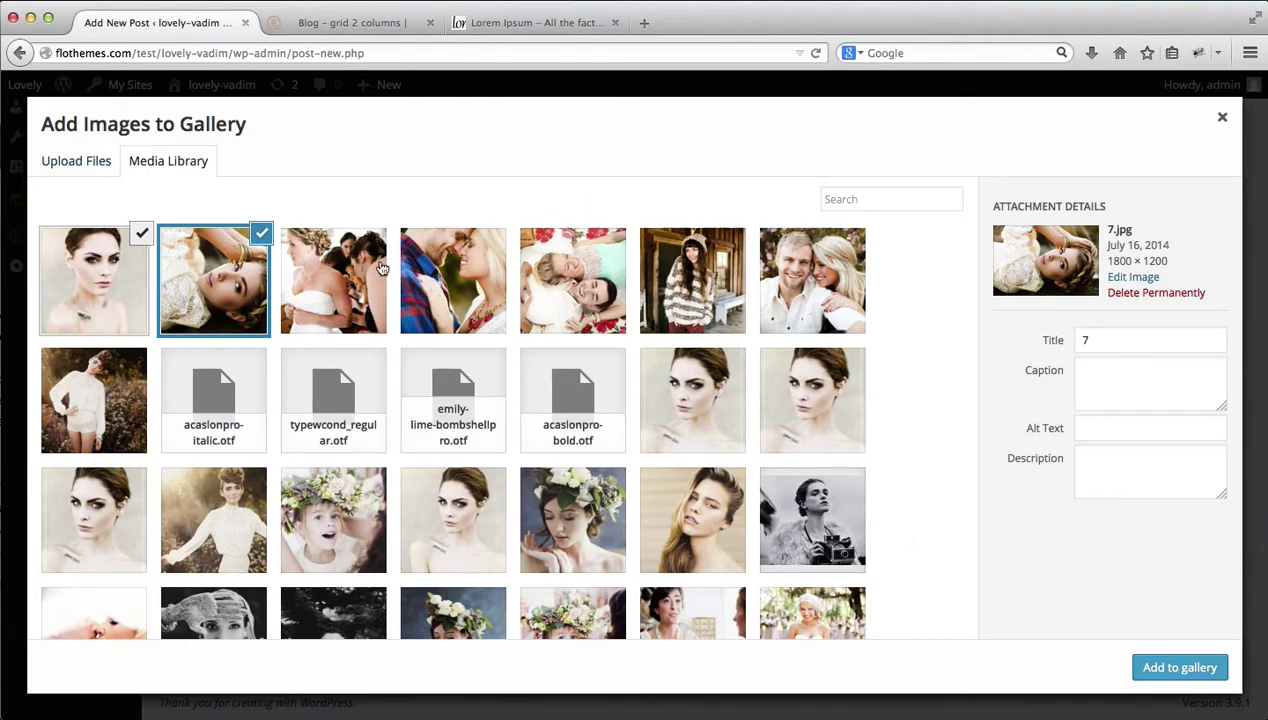
Include 6.jpg and 5.jpg in the selection and add the selected images to the post's gallery
{"action": "left_click", "coordinate": [364, 294]}
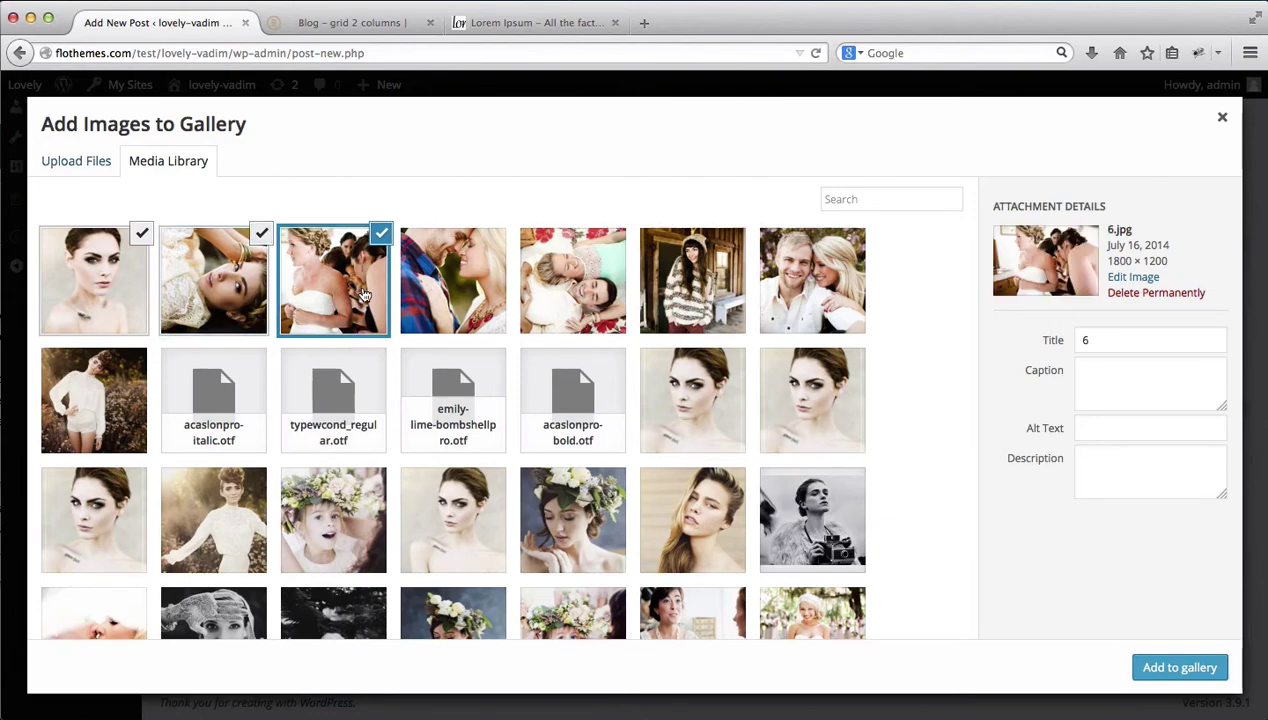
{"action": "left_click", "coordinate": [479, 317]}
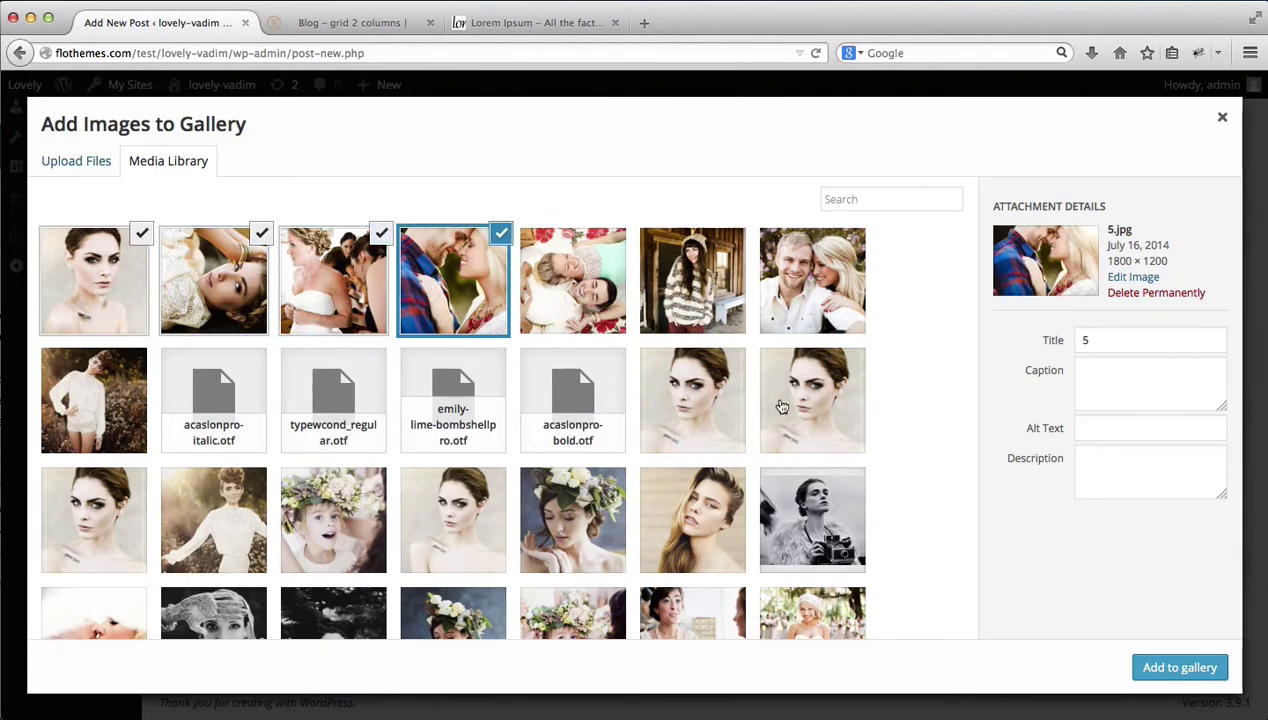
{"action": "left_click", "coordinate": [1177, 668]}
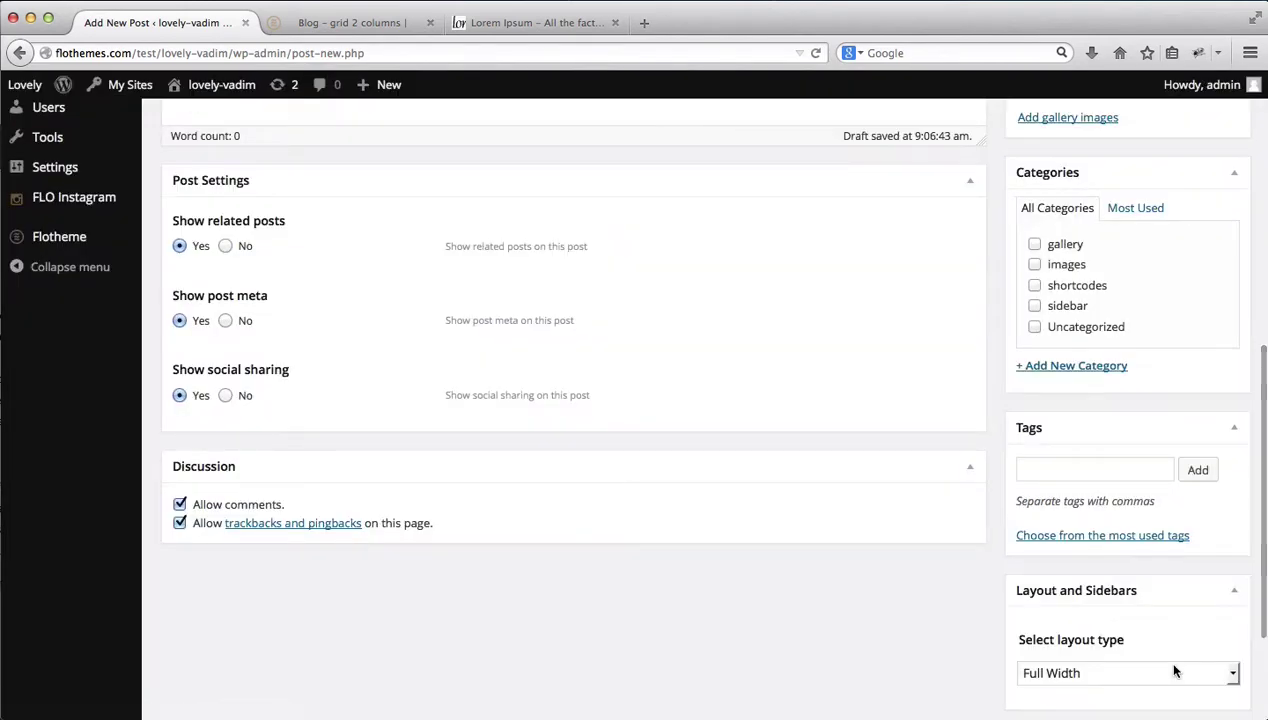
Move the 6.jpg image to second place among the attached images, and remove it from the gallery
{"action": "scroll", "coordinate": [994, 474], "scroll_direction": "up", "scroll_amount": 5}
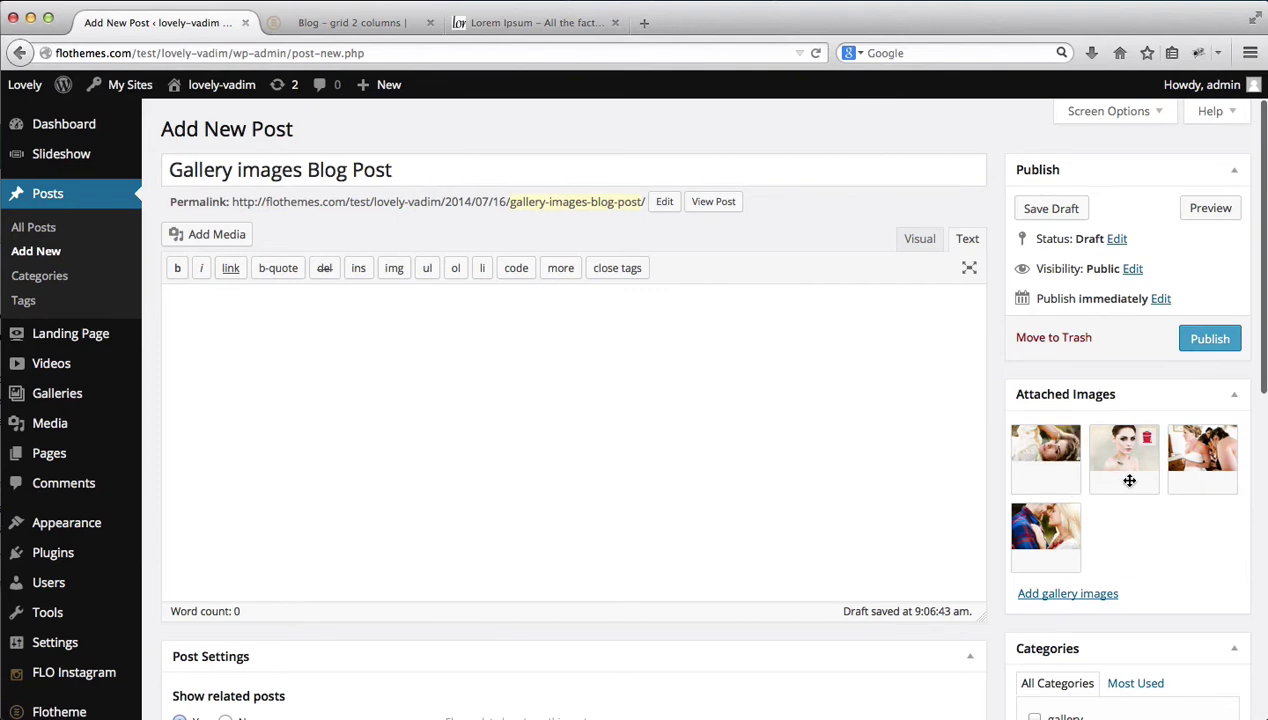
{"action": "mouse_move", "coordinate": [1200, 486]}
{"action": "left_click_drag", "start_coordinate": [1207, 480], "coordinate": [1133, 501]}
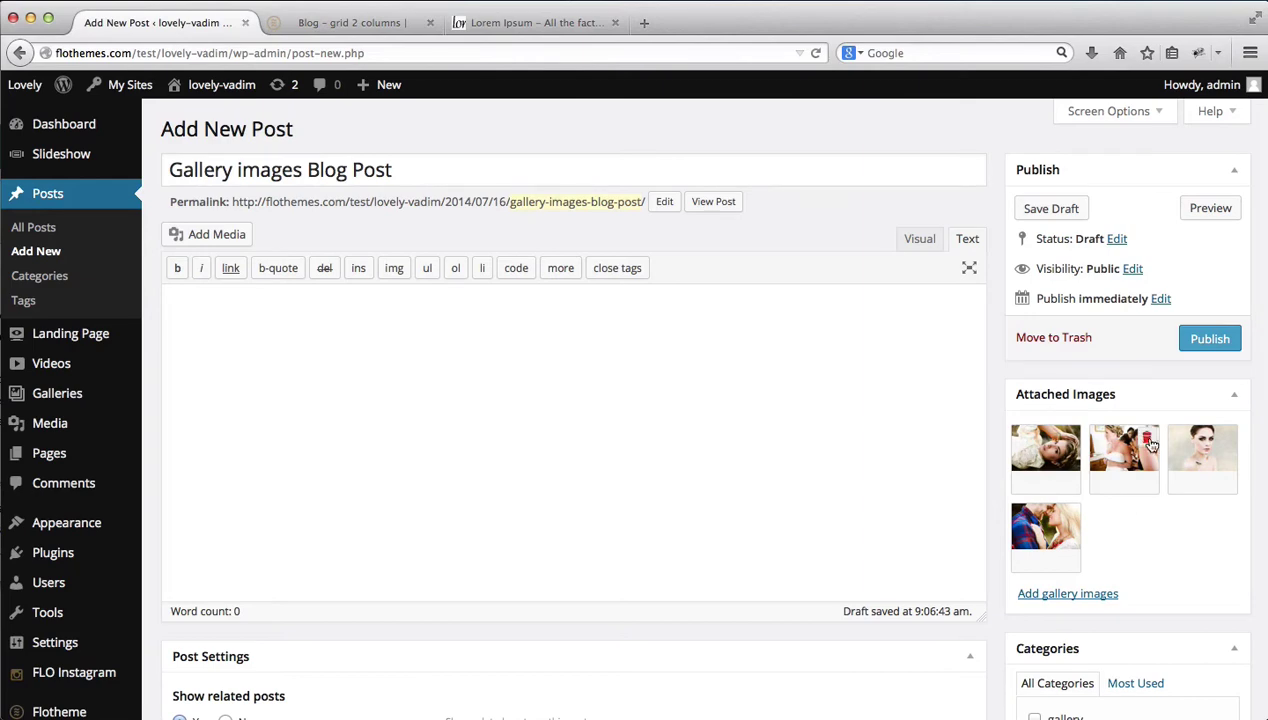
{"action": "left_click", "coordinate": [1148, 441]}
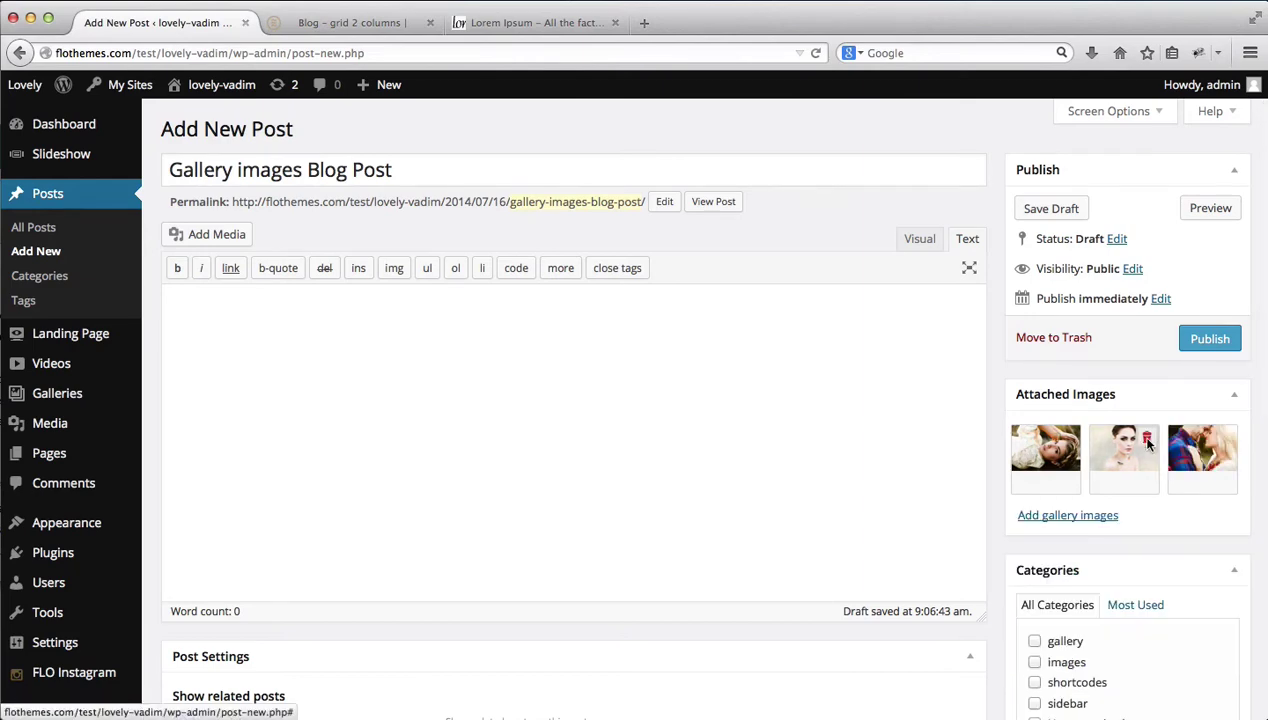
Assign the post to the gallery category
{"action": "scroll", "coordinate": [1148, 444], "scroll_direction": "down", "scroll_amount": 5}
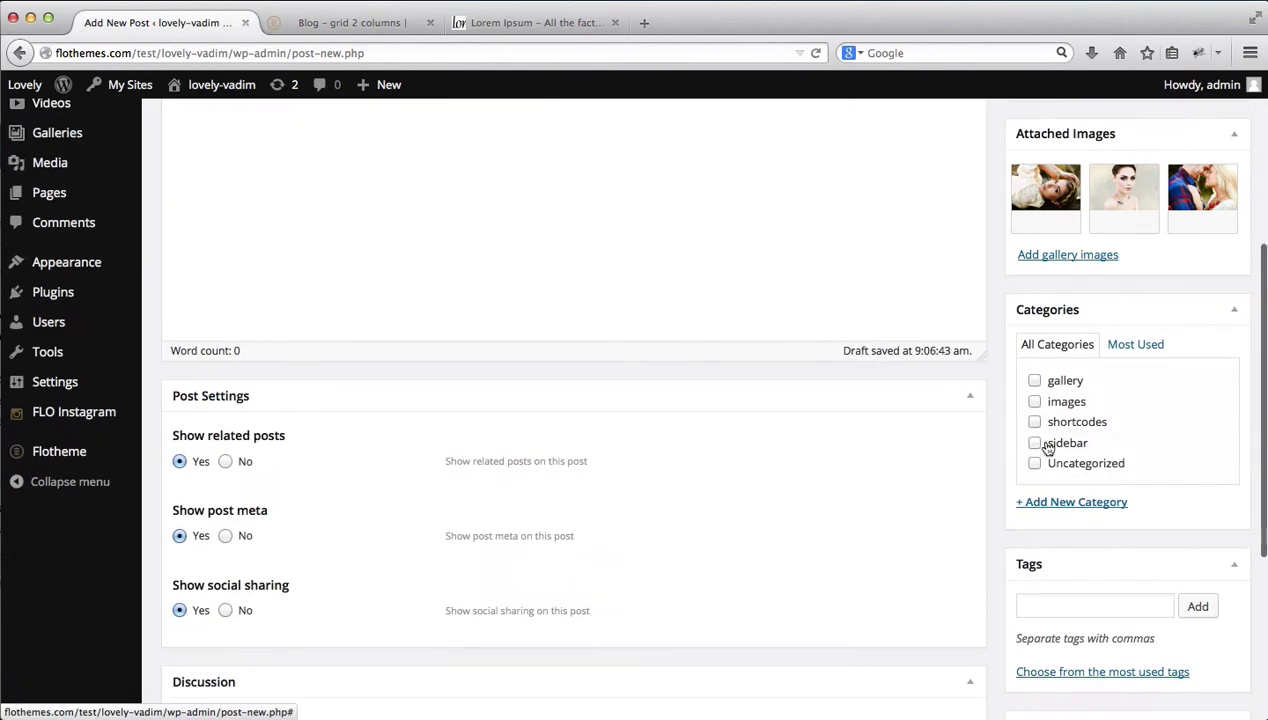
{"action": "left_click", "coordinate": [1035, 382]}
{"action": "scroll", "coordinate": [593, 457], "scroll_direction": "down", "scroll_amount": 3}
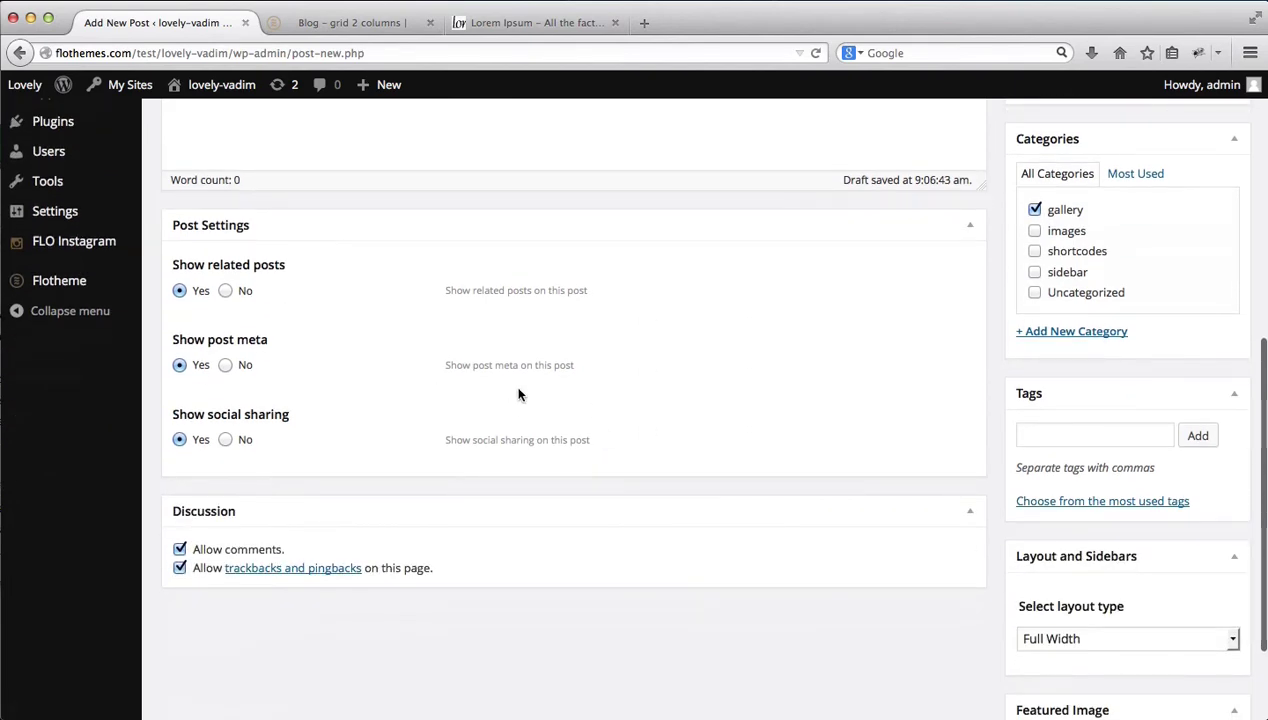
Disallow comments and trackbacks on the post, and set 2.jpg from the media library as its featured image
{"action": "left_click", "coordinate": [180, 550]}
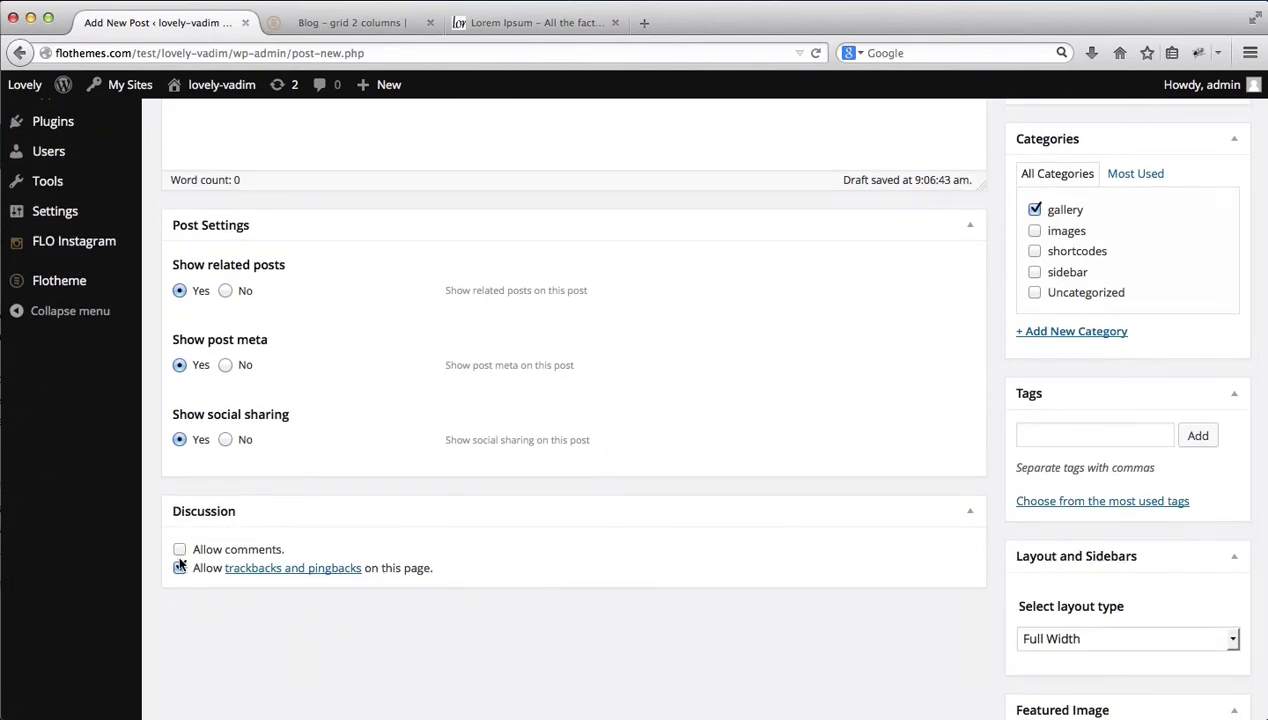
{"action": "left_click", "coordinate": [180, 568]}
{"action": "scroll", "coordinate": [812, 504], "scroll_direction": "down", "scroll_amount": 3}
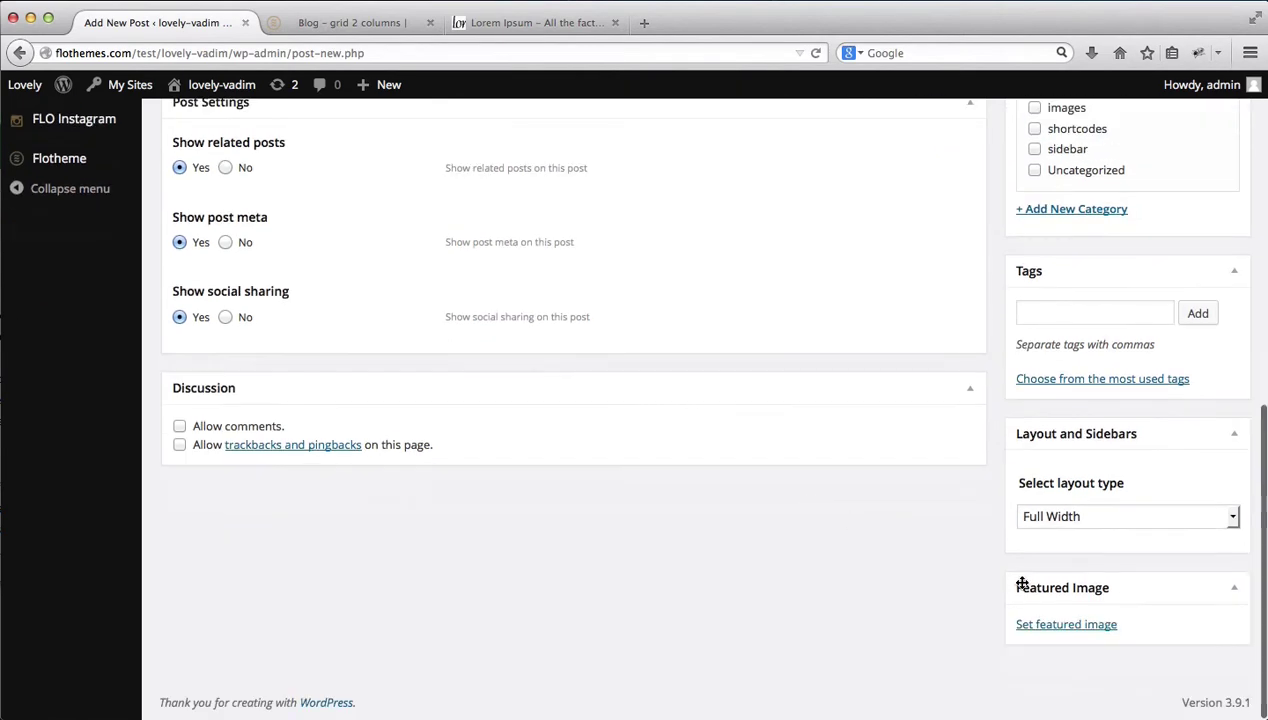
{"action": "left_click", "coordinate": [1048, 628]}
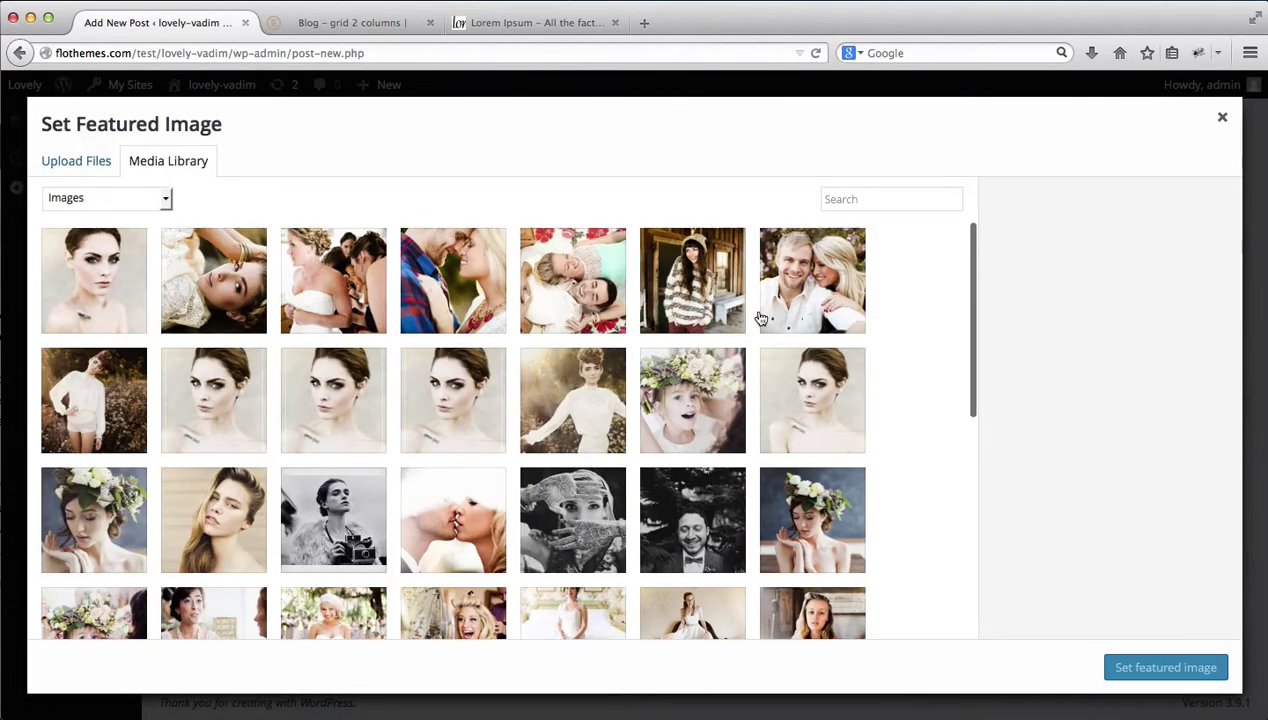
{"action": "left_click", "coordinate": [846, 283]}
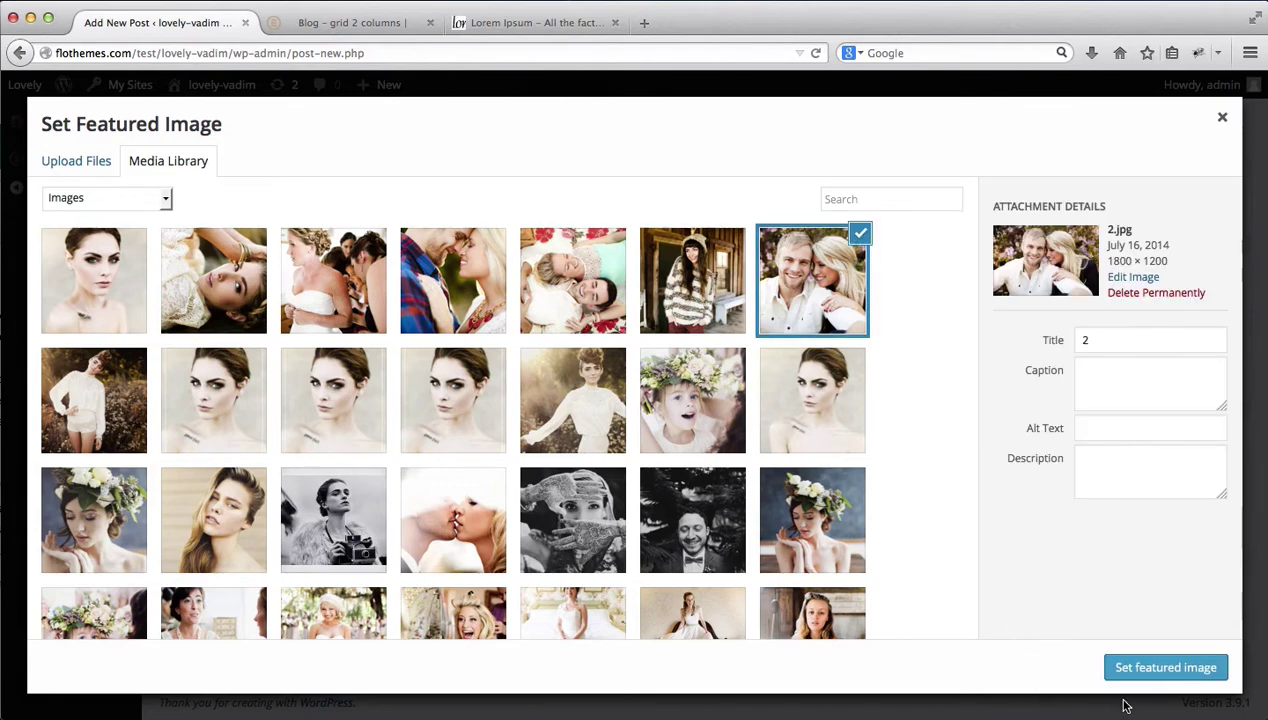
{"action": "left_click", "coordinate": [1166, 668]}
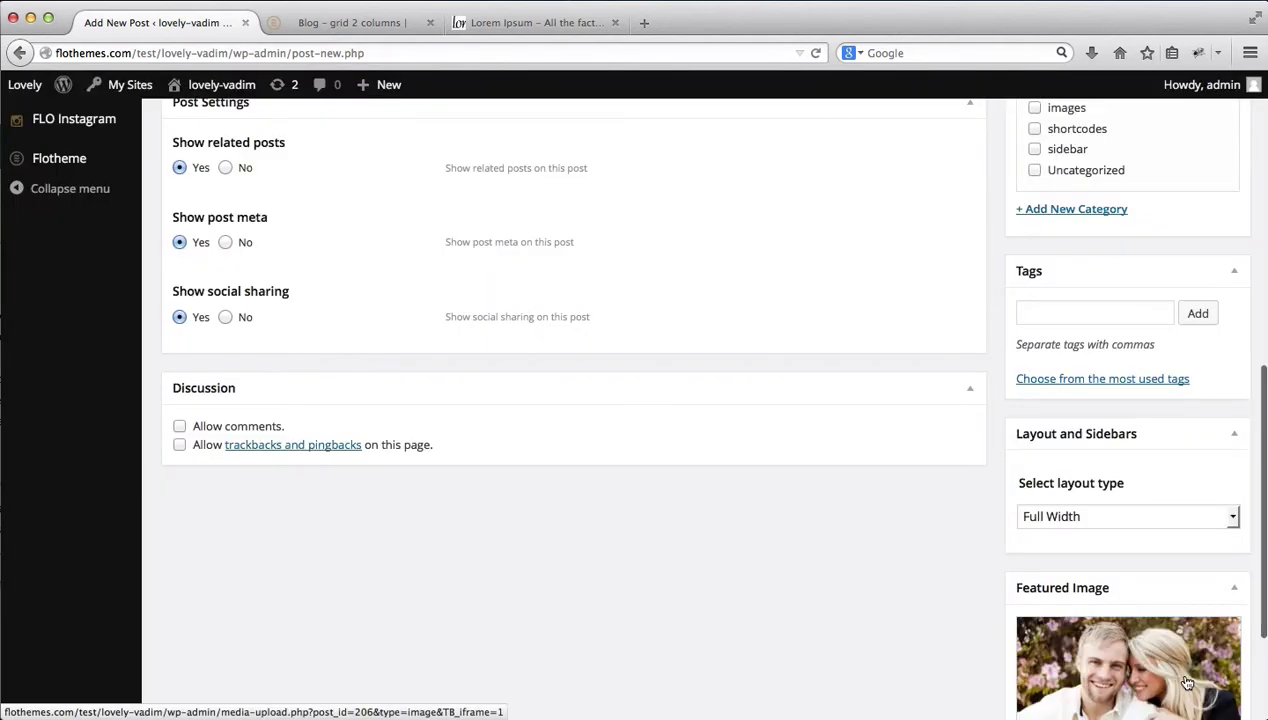
Publish the post, refresh the two-column blog grid page and open the Gallery images Blog Post from it
{"action": "scroll", "coordinate": [1187, 682], "scroll_direction": "up", "scroll_amount": 10}
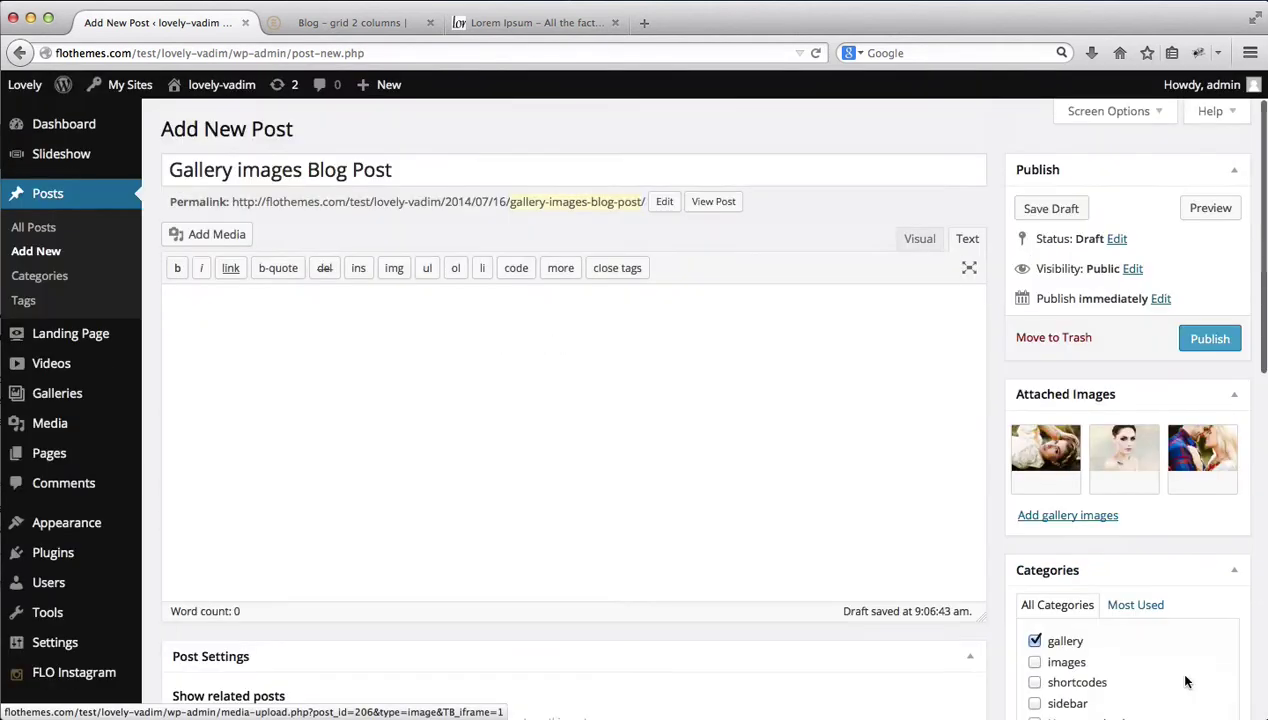
{"action": "left_click", "coordinate": [1208, 340]}
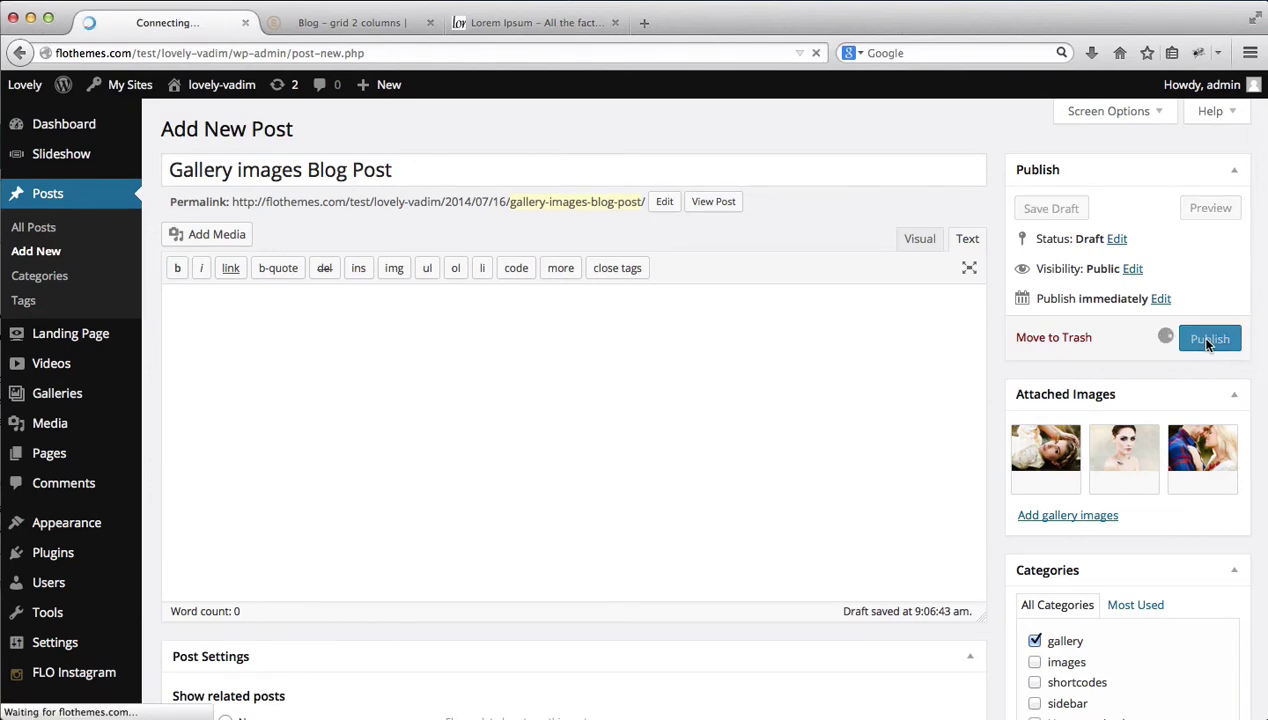
{"action": "left_click", "coordinate": [357, 27]}
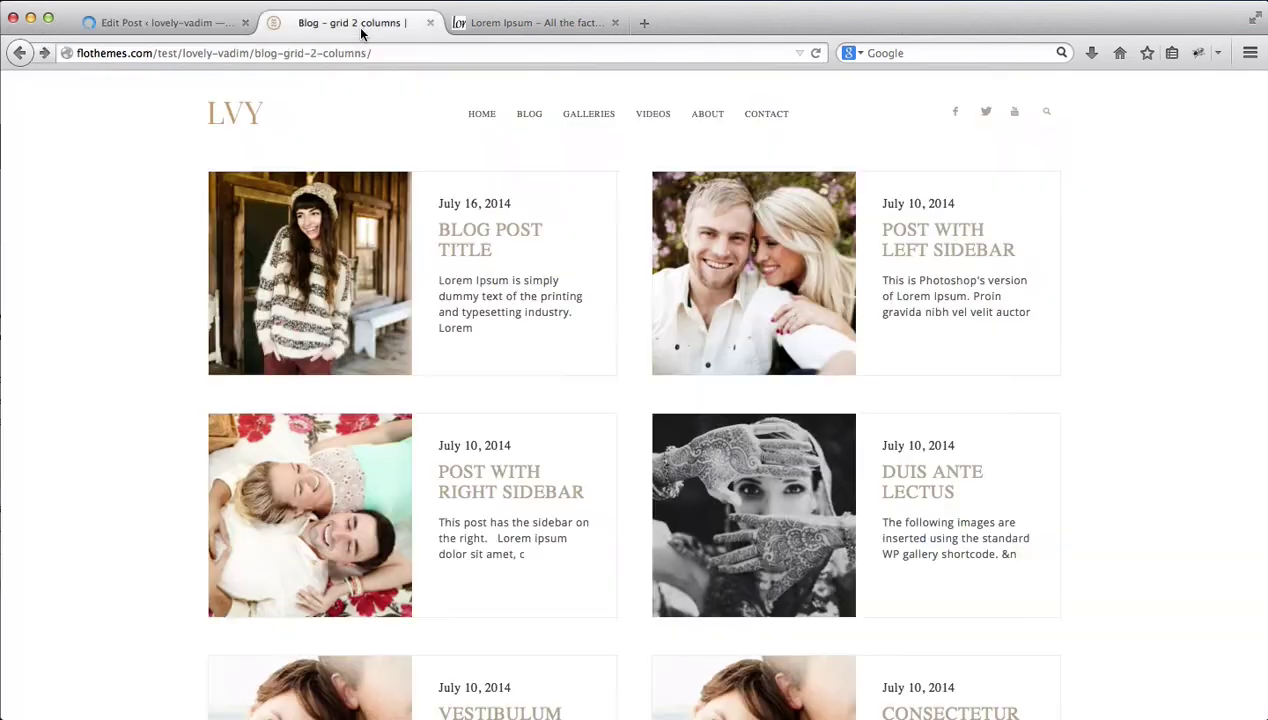
{"action": "key", "text": "super+r"}
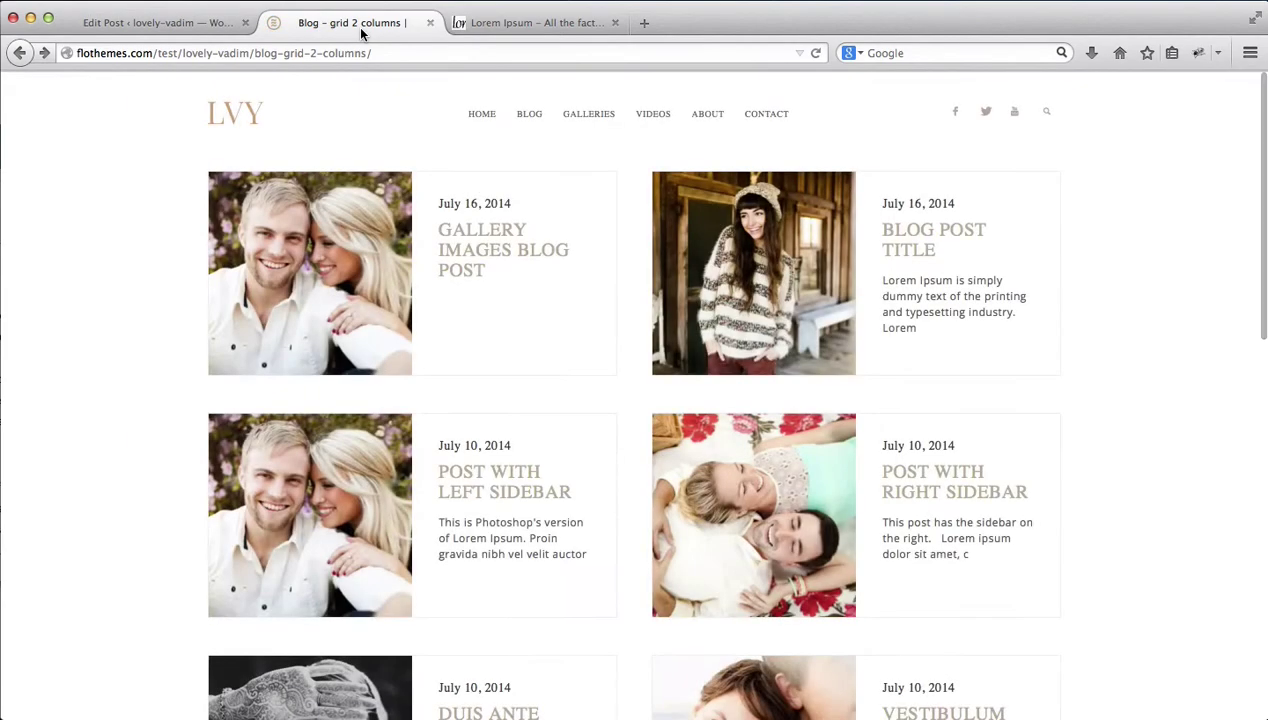
{"action": "left_click", "coordinate": [490, 258]}
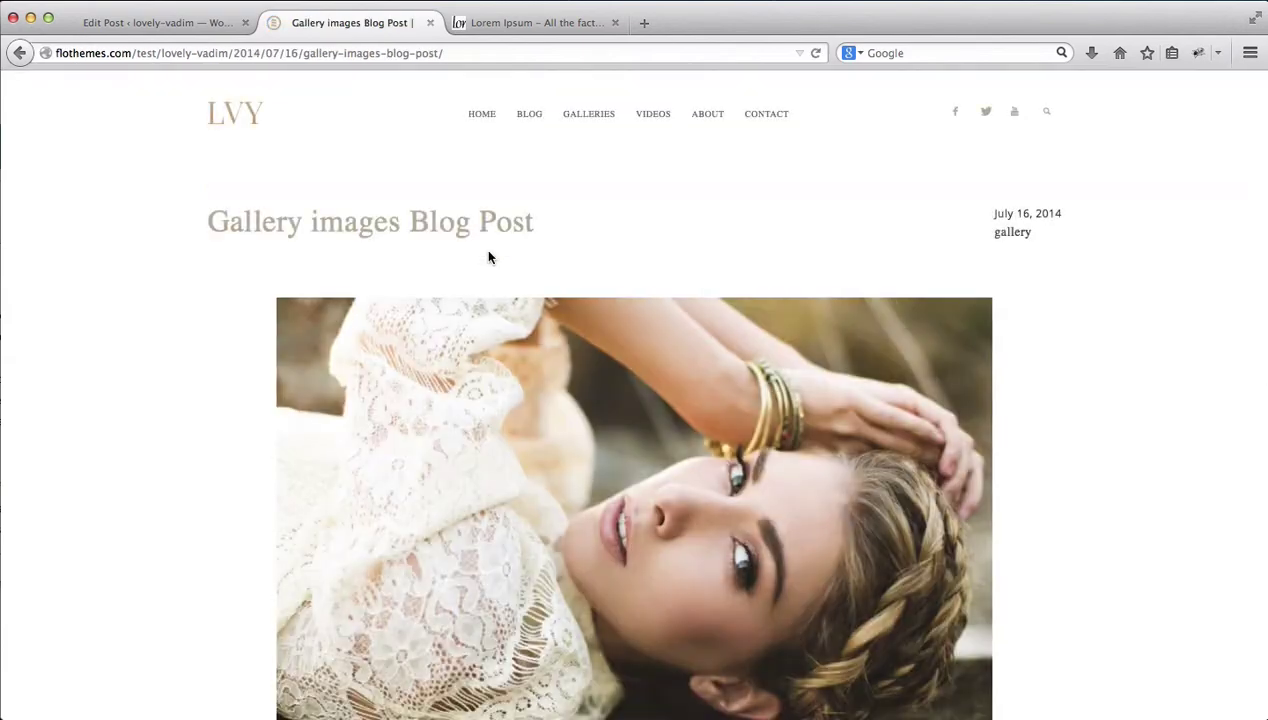
Look through the published post, browsing its gallery slides and examining the share section and related posts
{"action": "scroll", "coordinate": [488, 257], "scroll_direction": "down", "scroll_amount": 5}
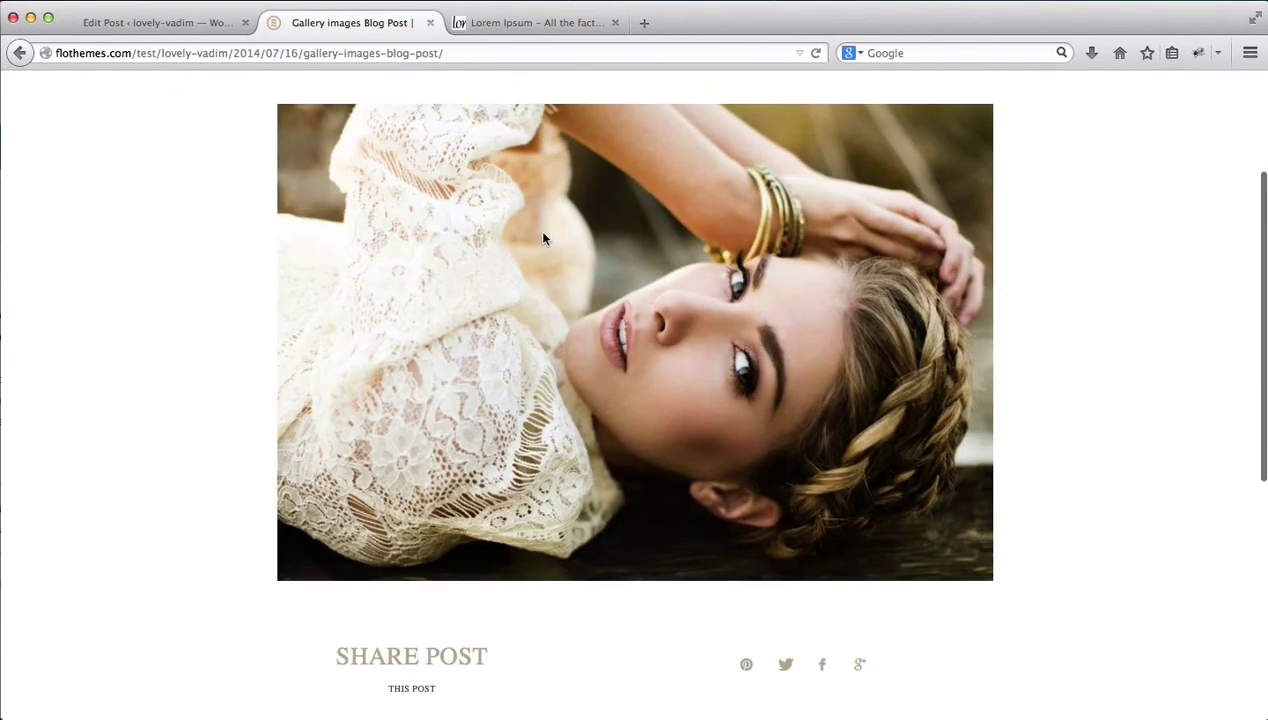
{"action": "left_click", "coordinate": [1034, 304]}
{"action": "left_click", "coordinate": [1034, 304]}
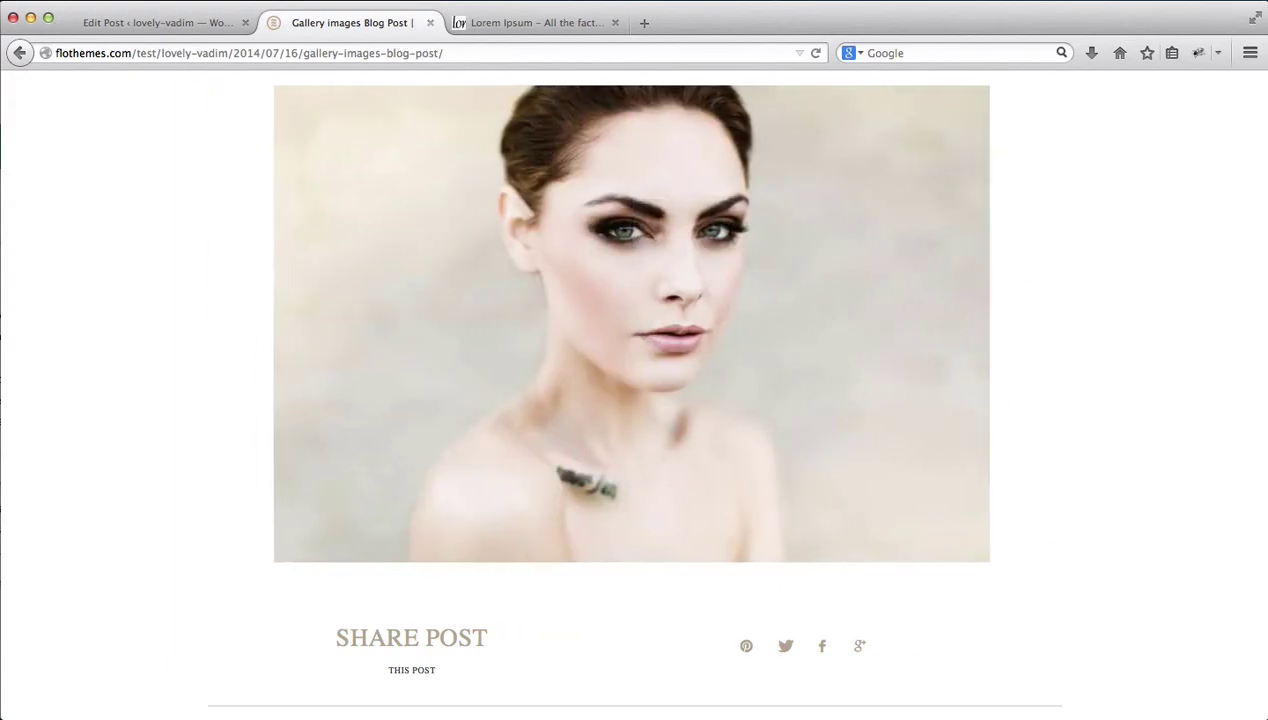
{"action": "scroll", "coordinate": [634, 400], "scroll_direction": "down", "scroll_amount": 5}
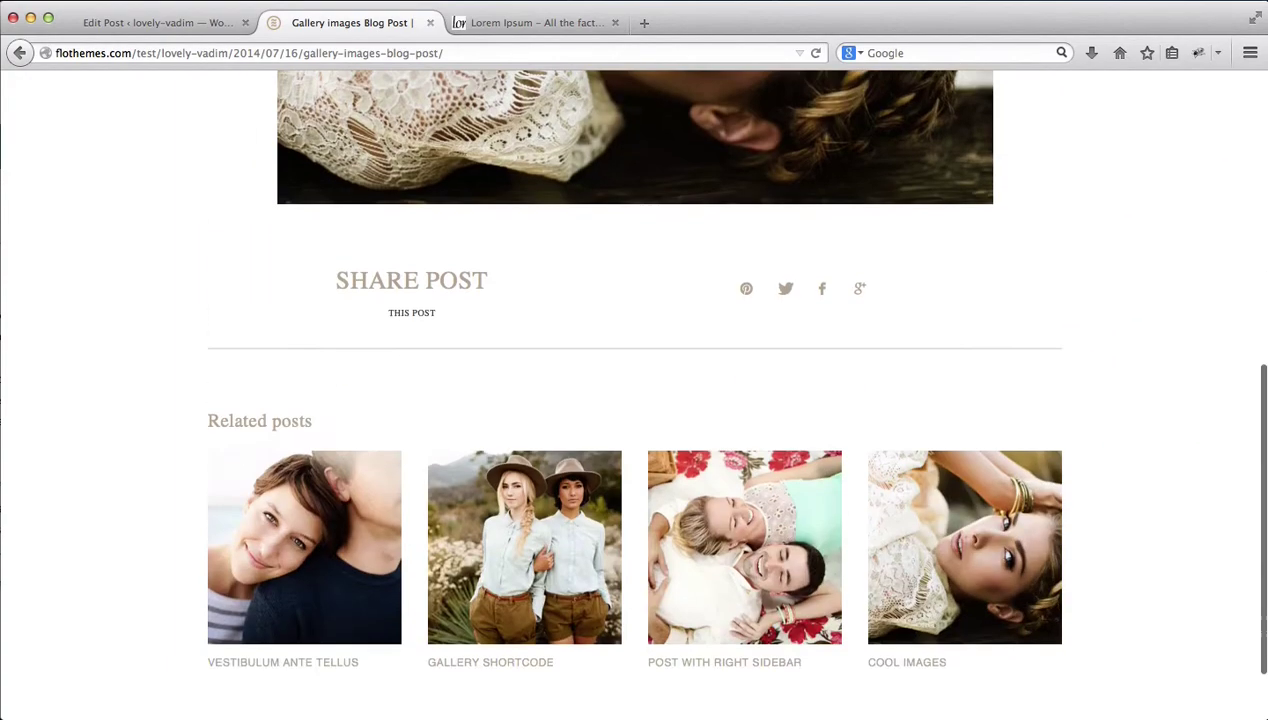
{"action": "scroll", "coordinate": [634, 400], "scroll_direction": "down", "scroll_amount": 1}
{"action": "scroll", "coordinate": [634, 400], "scroll_direction": "up", "scroll_amount": 10}
{"action": "scroll", "coordinate": [634, 400], "scroll_direction": "down", "scroll_amount": 2}
{"action": "scroll", "coordinate": [634, 400], "scroll_direction": "up", "scroll_amount": 4}
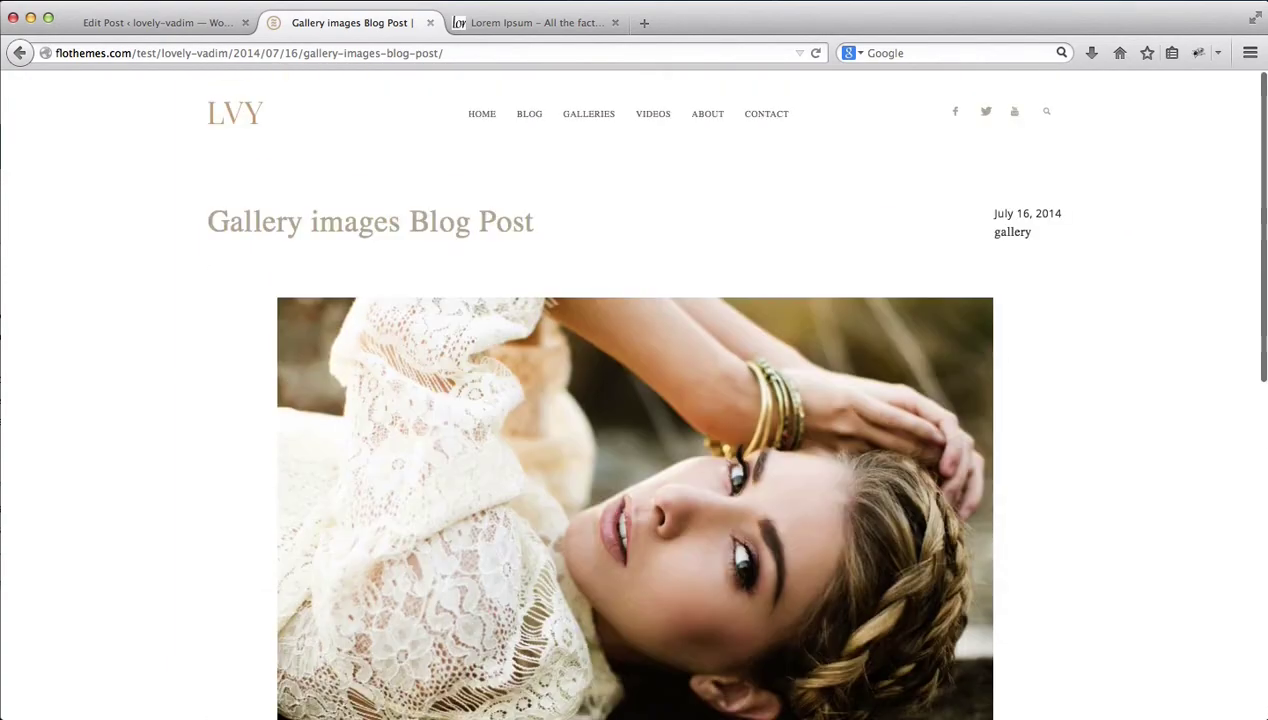
Compare the post's "Show related posts" setting in the editor with the Related posts section on the live page
{"action": "left_click", "coordinate": [197, 29]}
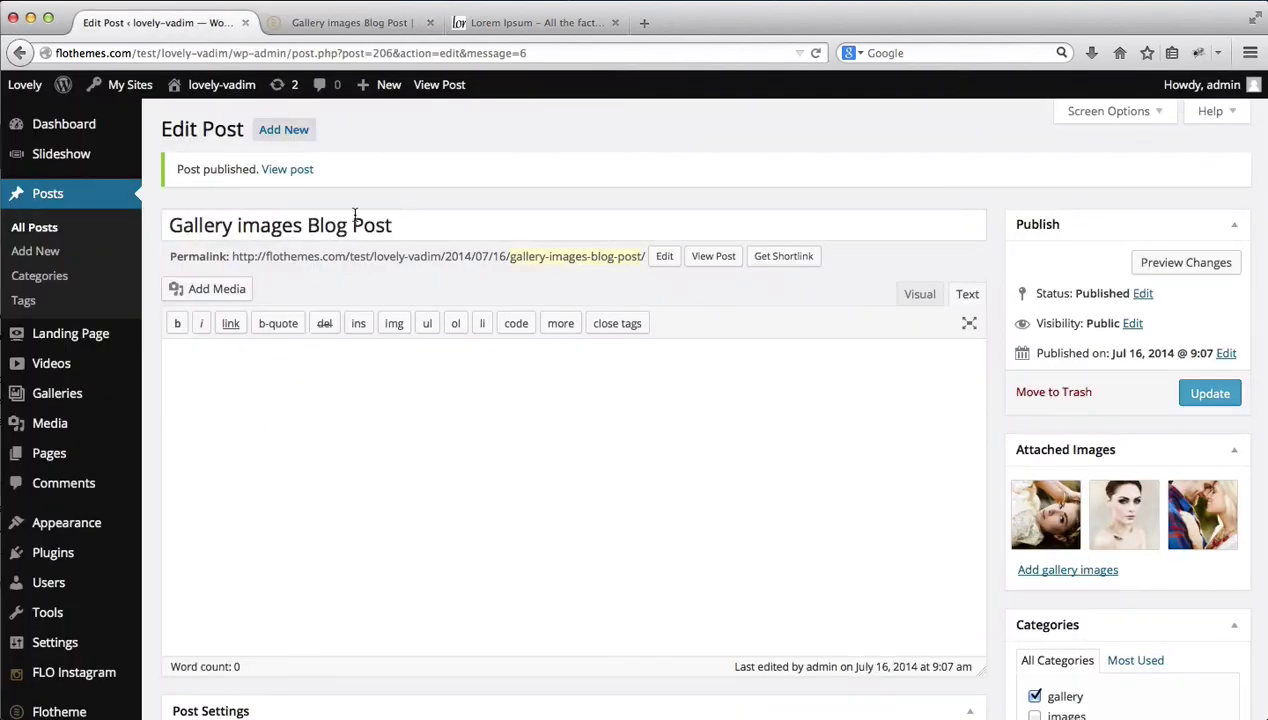
{"action": "scroll", "coordinate": [373, 351], "scroll_direction": "down", "scroll_amount": 3}
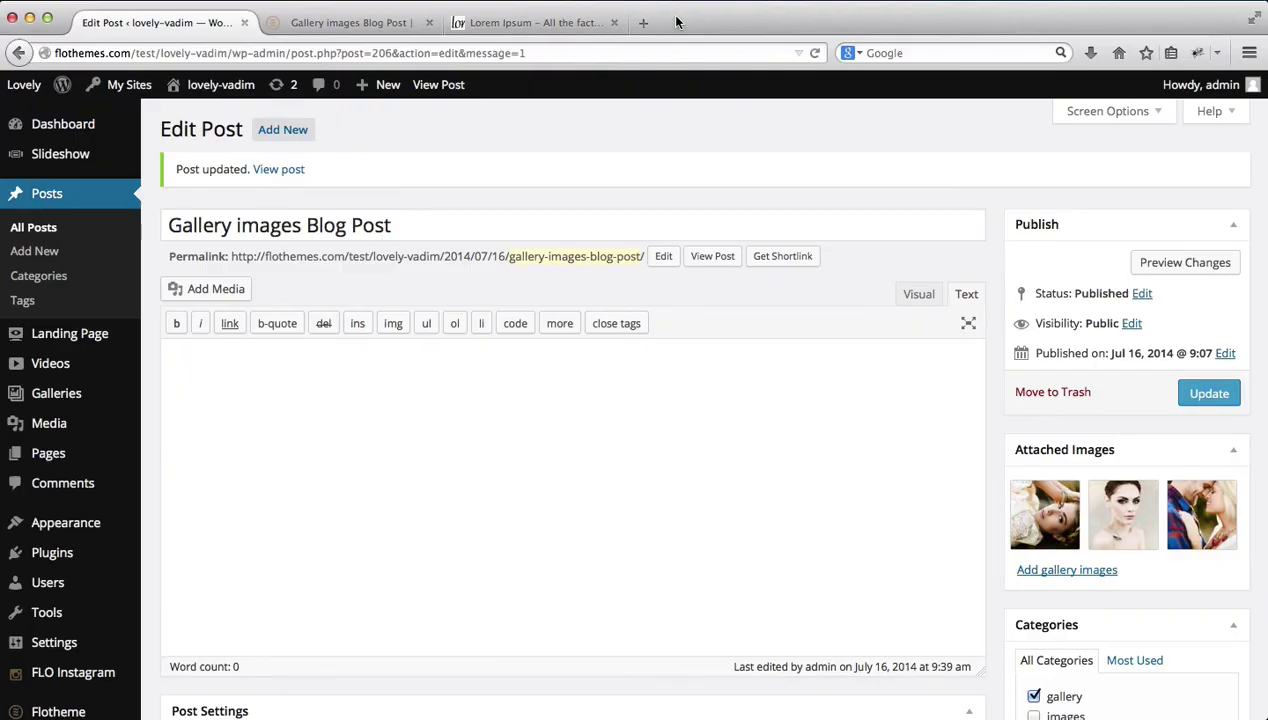
{"action": "scroll", "coordinate": [674, 314], "scroll_direction": "down", "scroll_amount": 10}
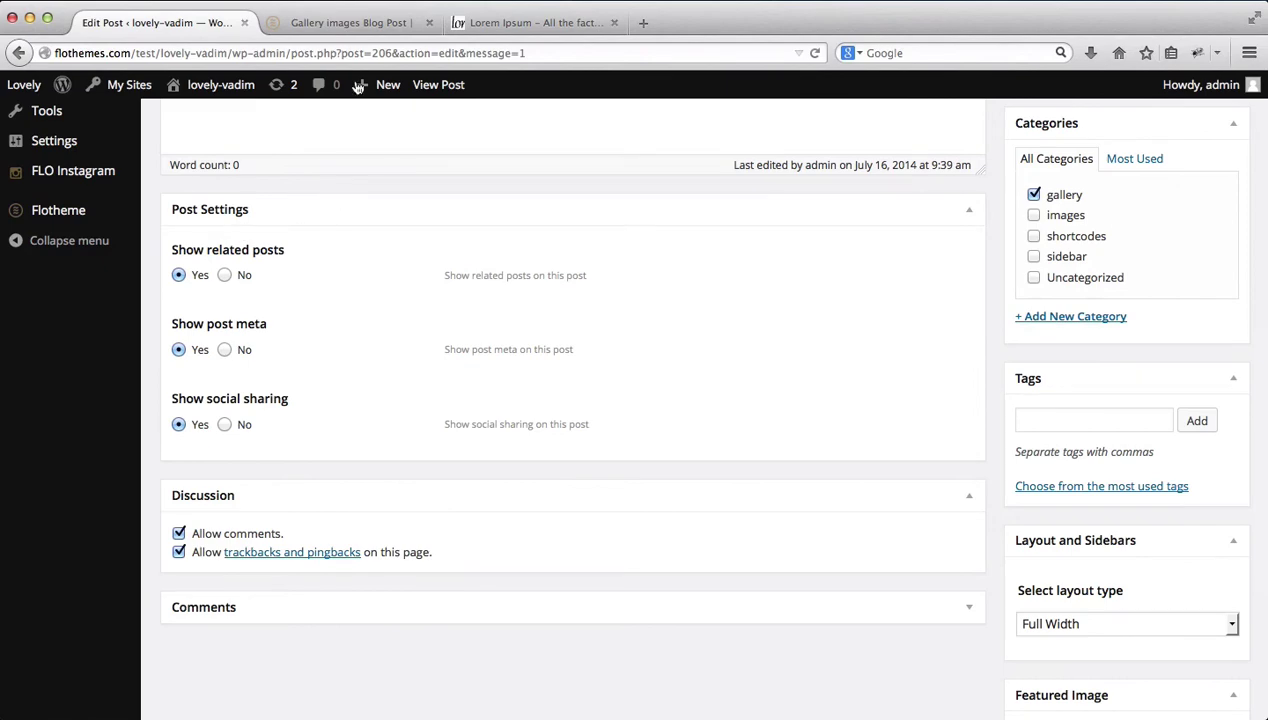
{"action": "left_click", "coordinate": [321, 26]}
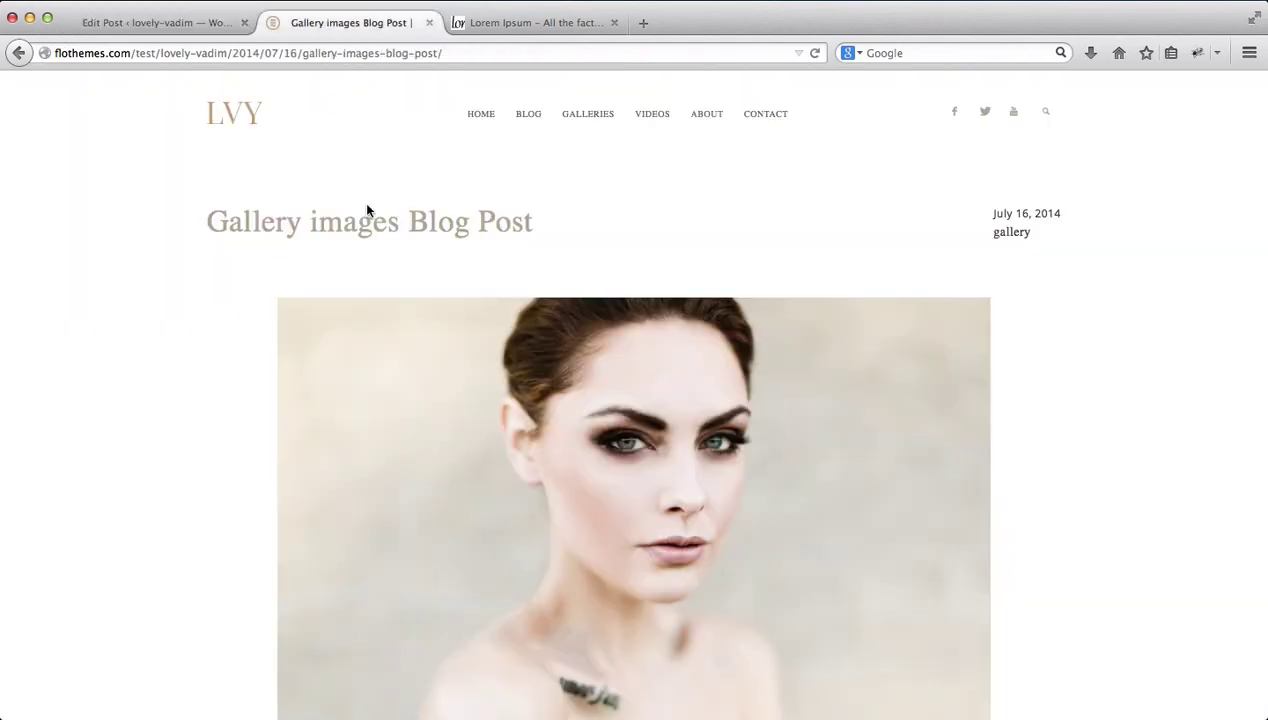
{"action": "key", "text": "ctrl+shift+Tab"}
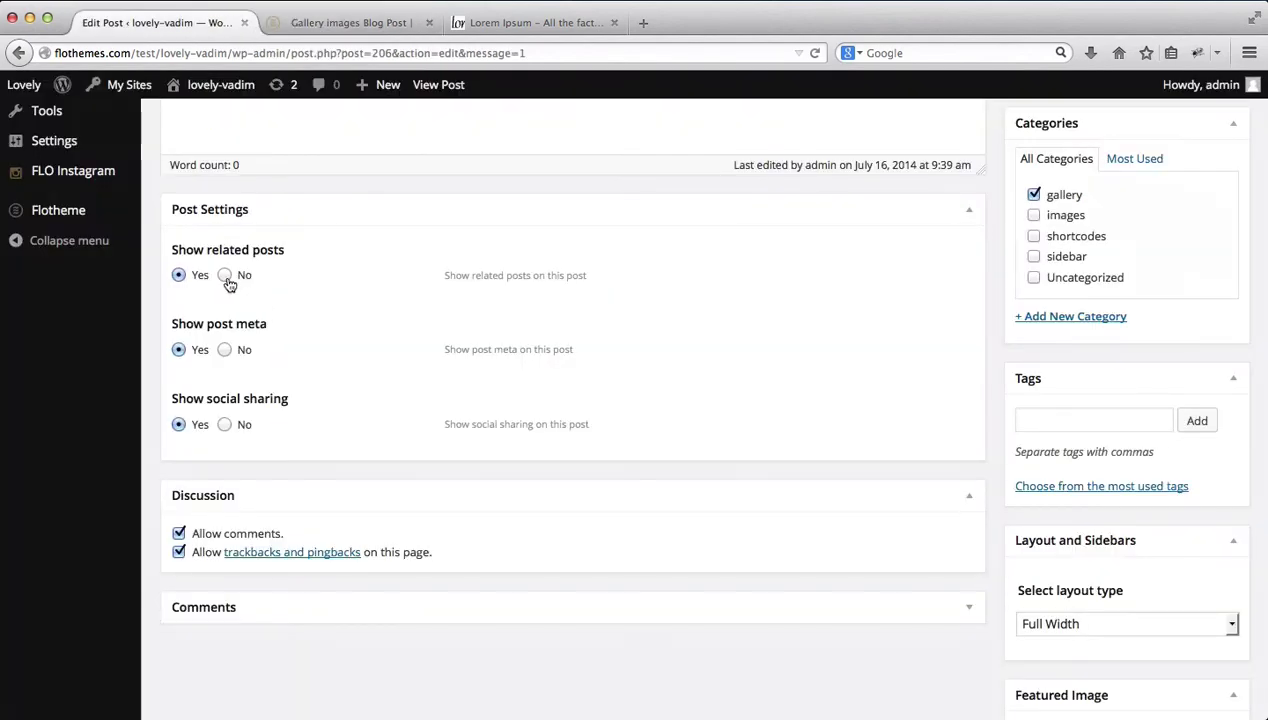
{"action": "key", "text": "ctrl+Tab"}
{"action": "scroll", "coordinate": [223, 273], "scroll_direction": "down", "scroll_amount": 10}
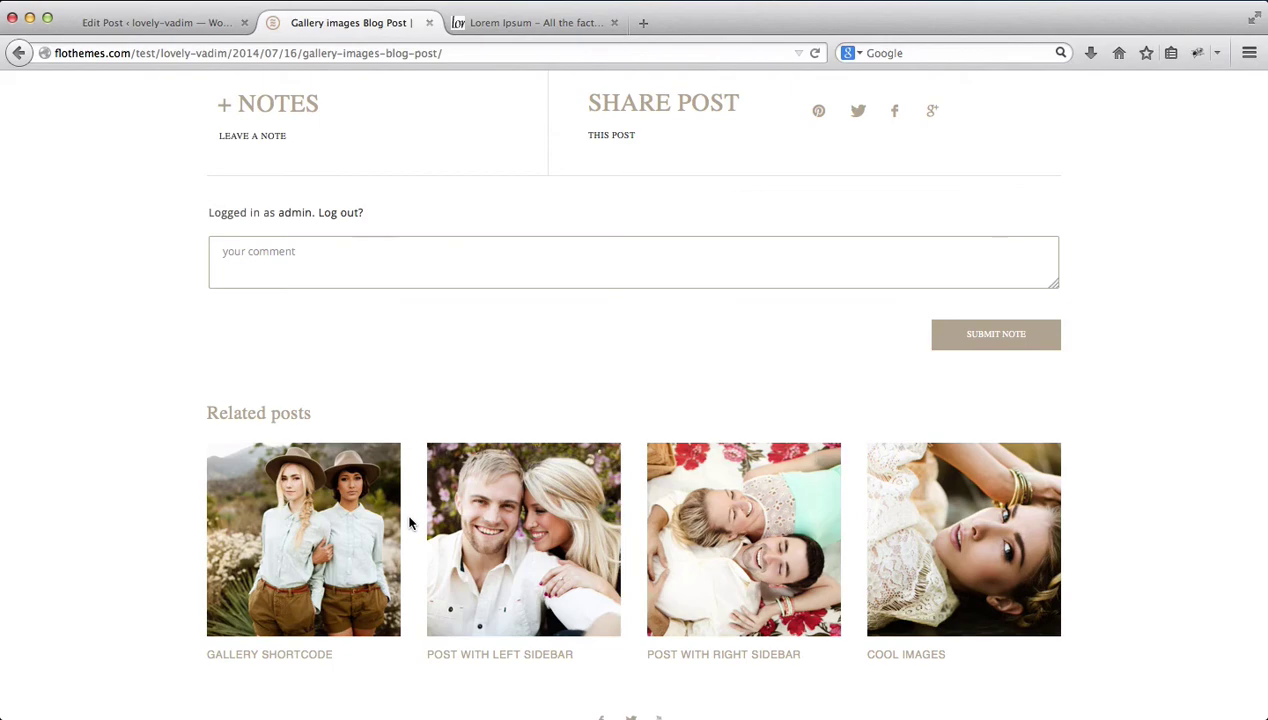
Compare the "Show post meta" setting with the date and category shown beside the live post's title
{"action": "key", "text": "ctrl+shift+Tab"}
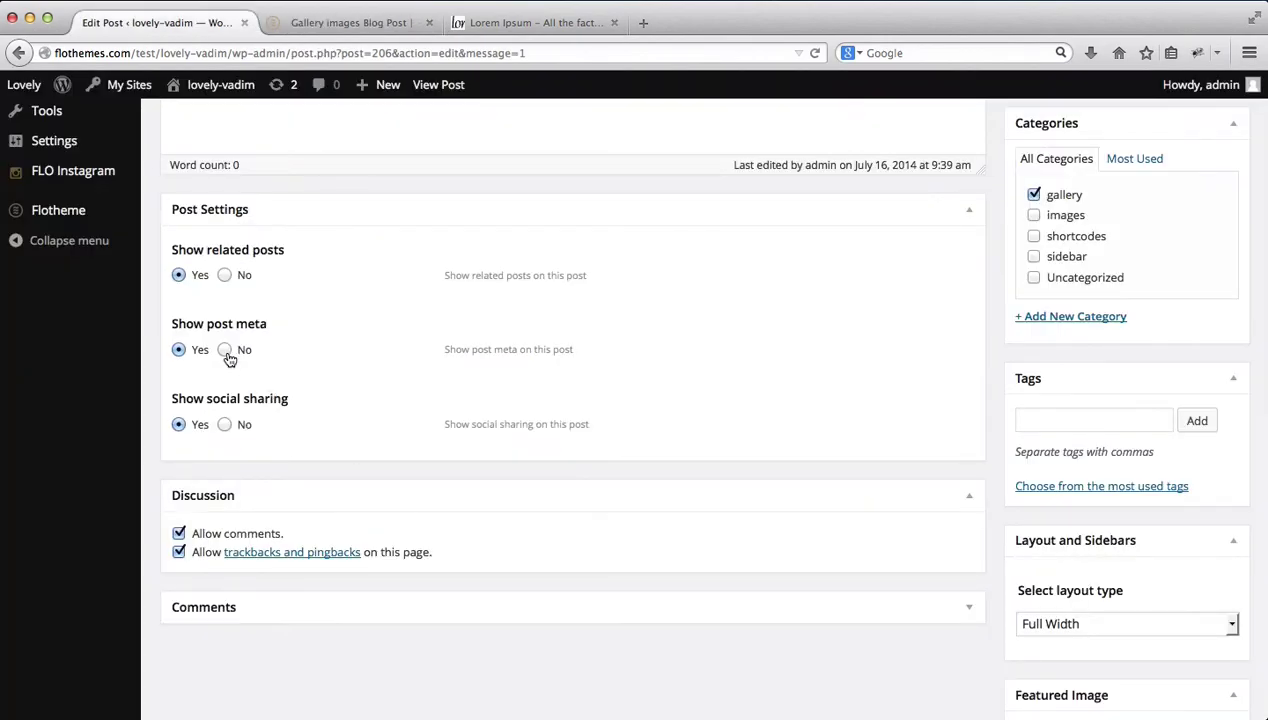
{"action": "key", "text": "ctrl+Tab"}
{"action": "scroll", "coordinate": [744, 283], "scroll_direction": "up", "scroll_amount": 10}
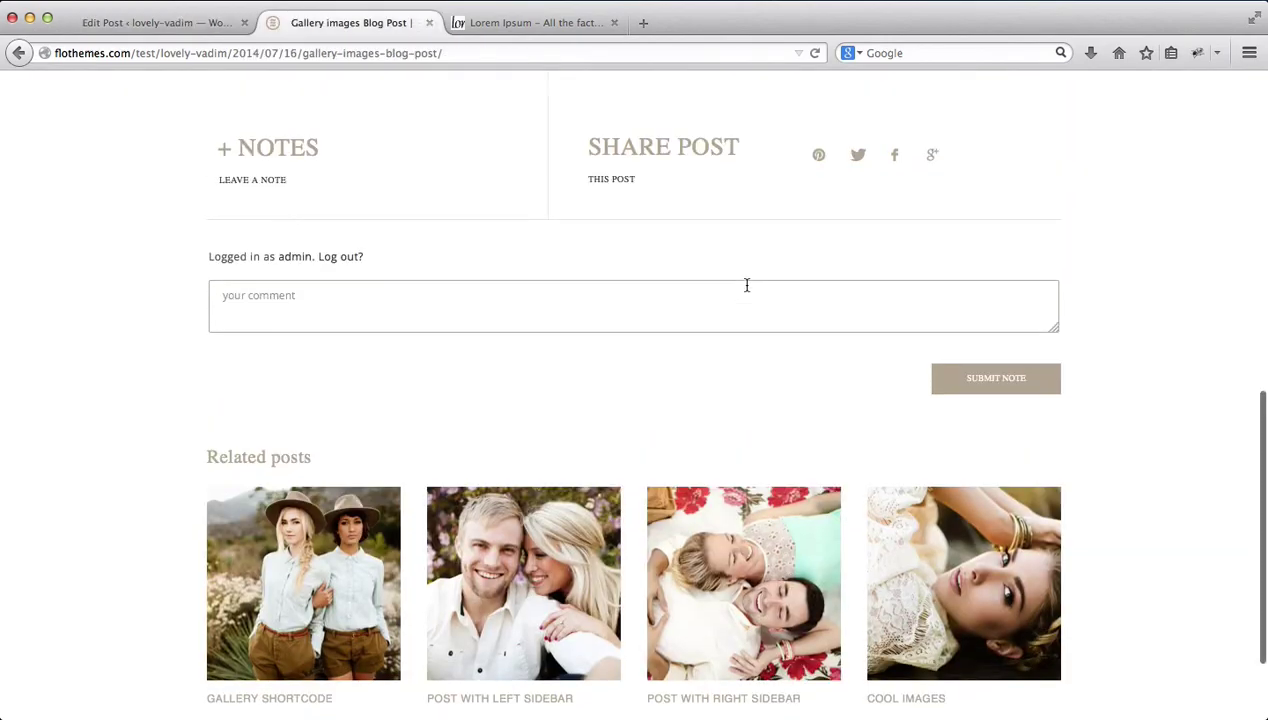
{"action": "scroll", "coordinate": [1078, 304], "scroll_direction": "up", "scroll_amount": 2}
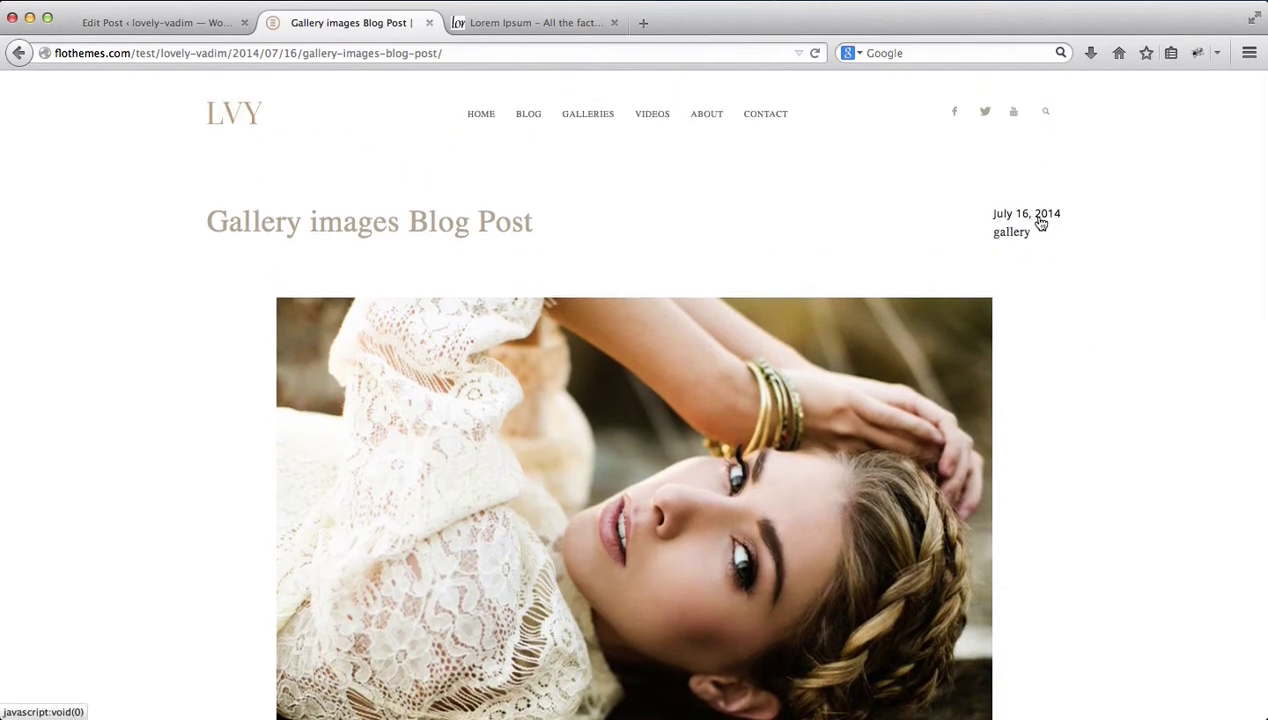
{"action": "scroll", "coordinate": [1005, 235], "scroll_direction": "down", "scroll_amount": 5}
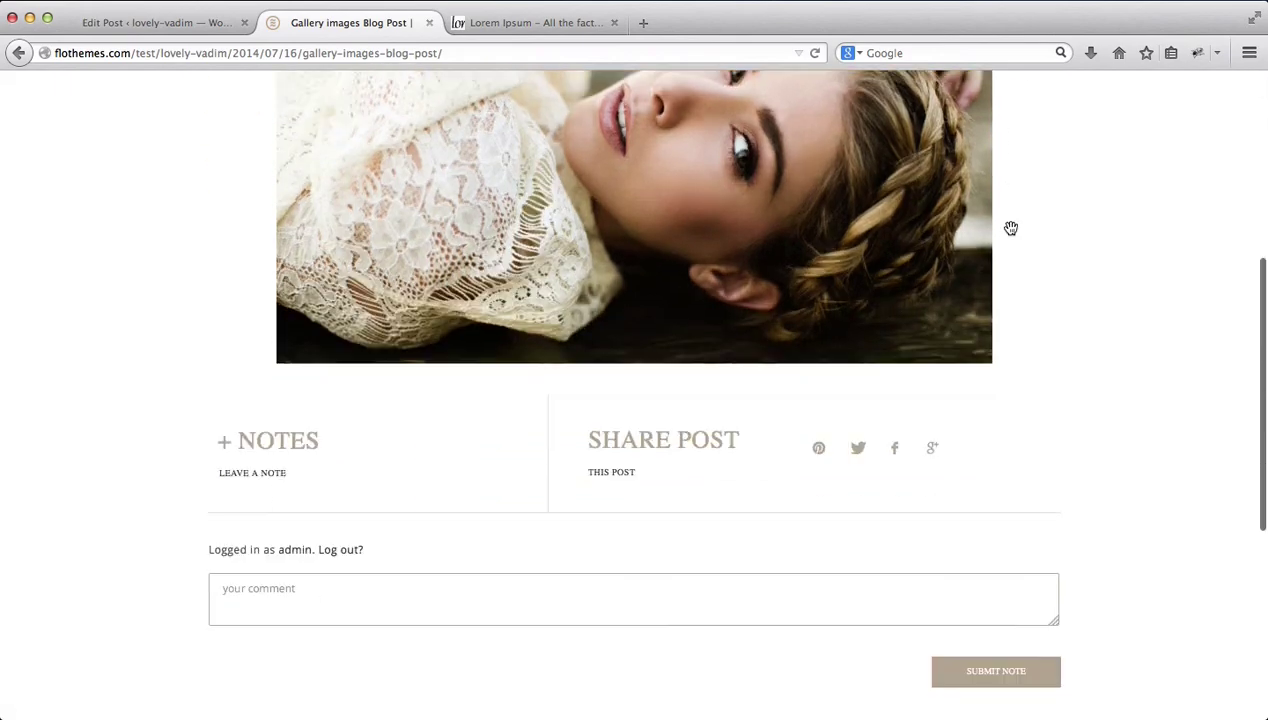
Compare the social sharing and comment settings with the share section and comment form on the live post
{"action": "key", "text": "ctrl+shift+Tab"}
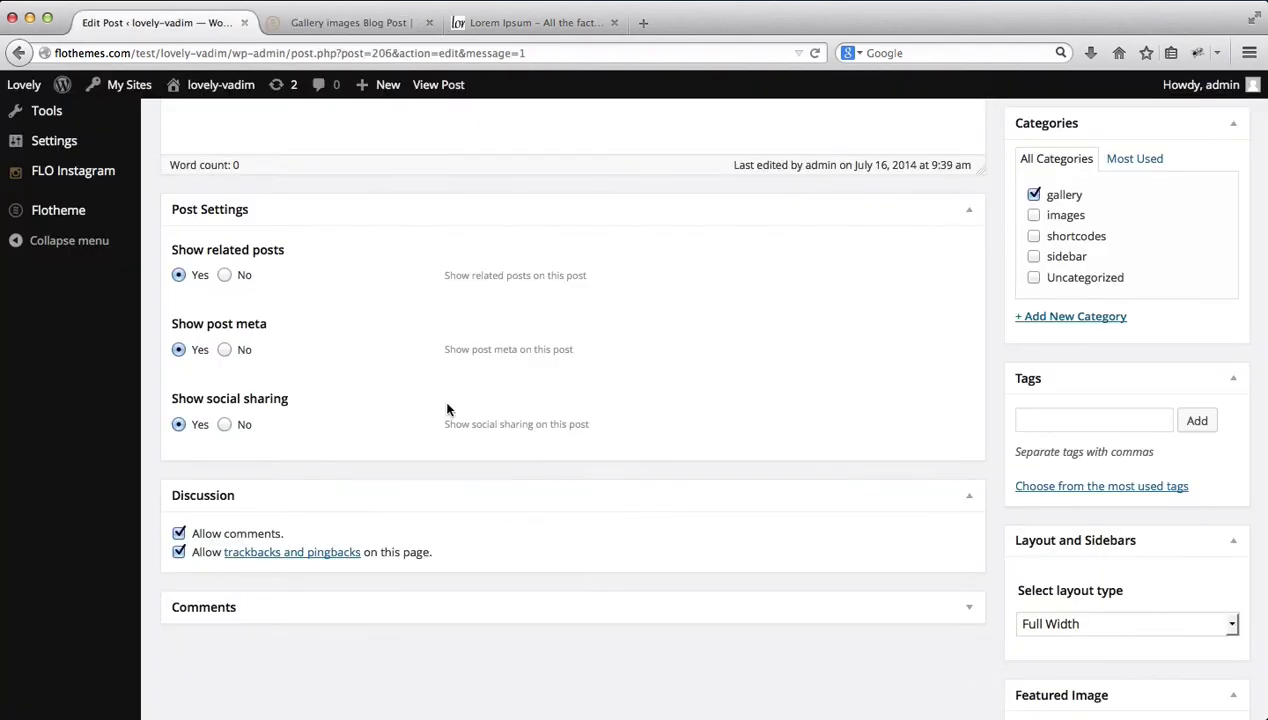
{"action": "key", "text": "ctrl+Tab"}
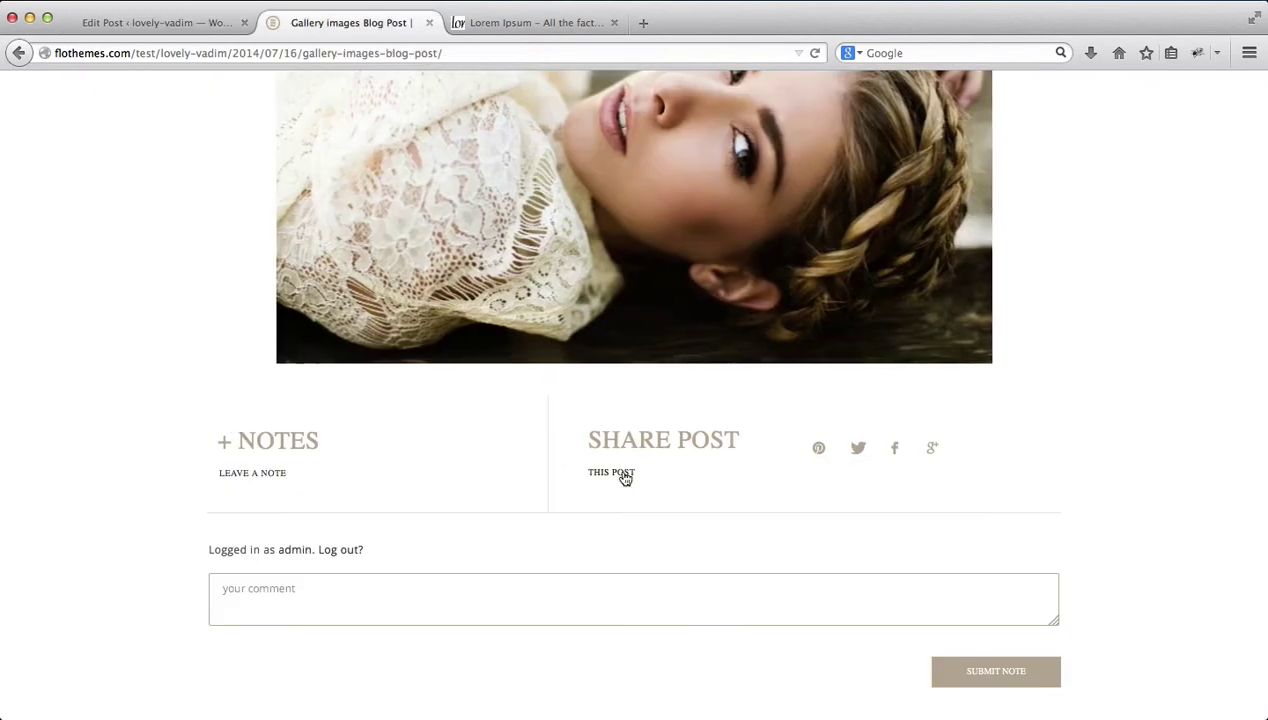
{"action": "key", "text": "ctrl+shift+Tab"}
{"action": "scroll", "coordinate": [542, 473], "scroll_direction": "down", "scroll_amount": 2}
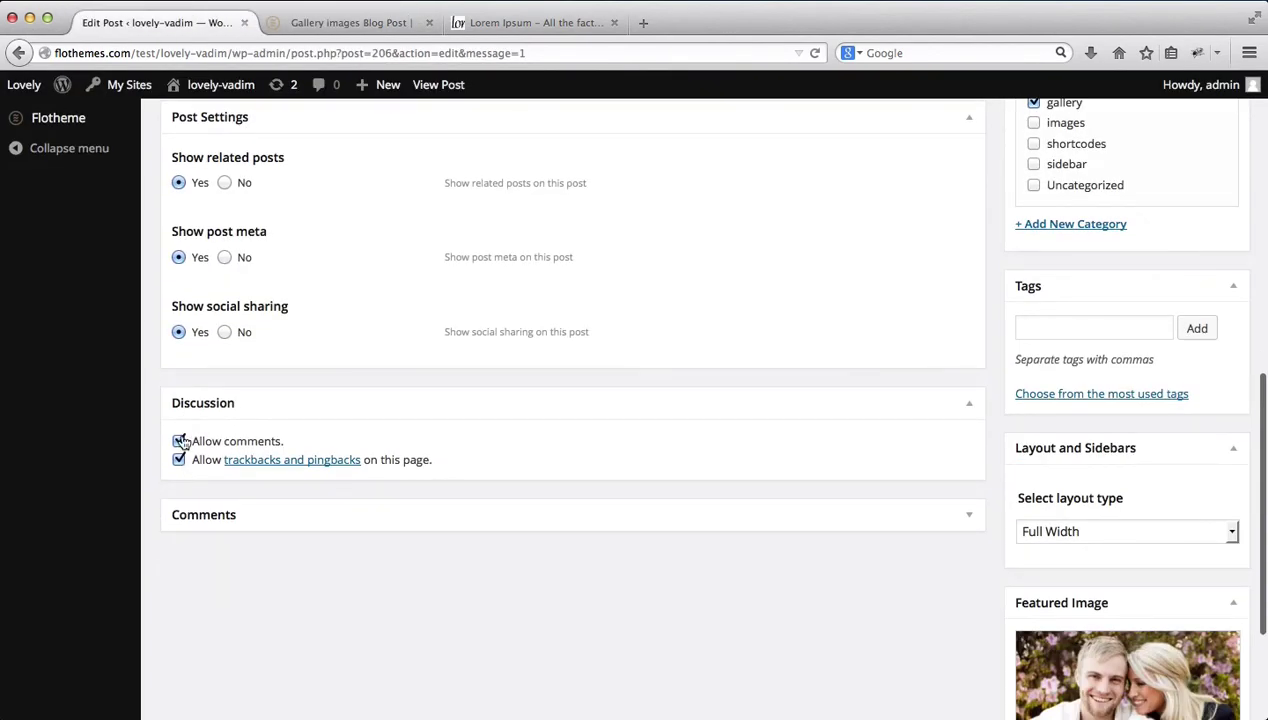
{"action": "key", "text": "ctrl+Tab"}
{"action": "scroll", "coordinate": [290, 413], "scroll_direction": "down", "scroll_amount": 3}
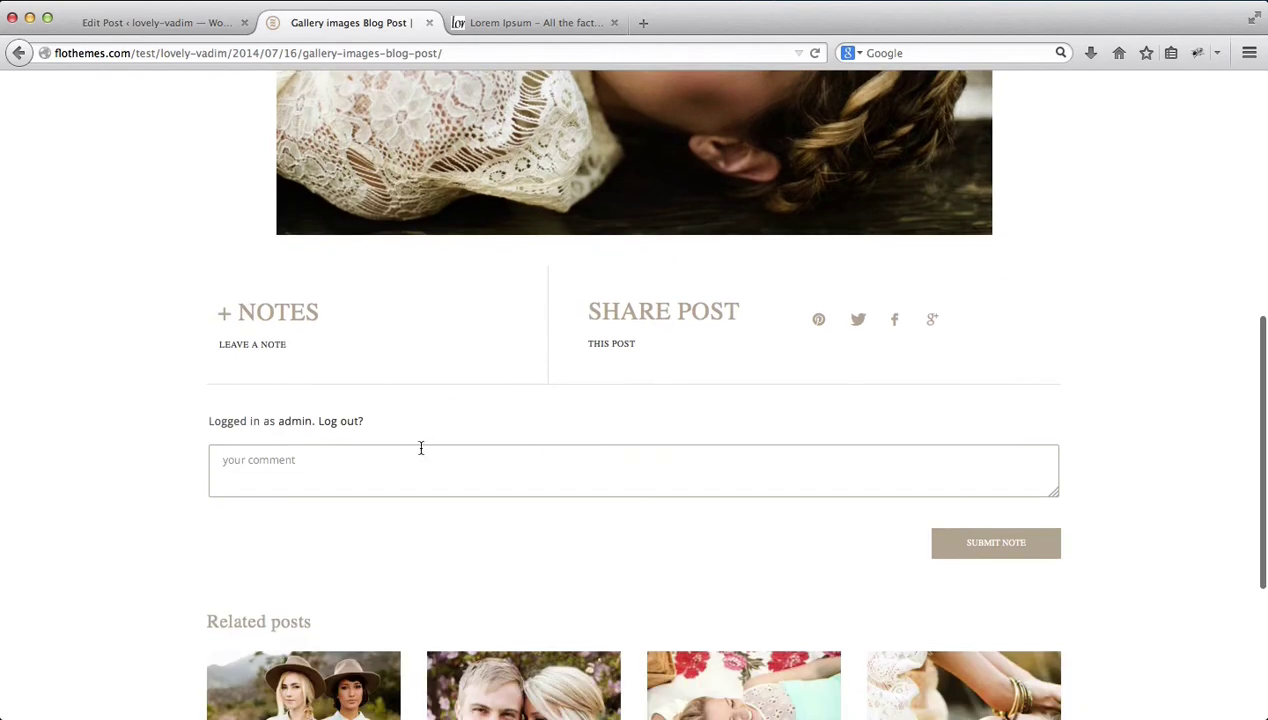
Set Show related posts, Show post meta and Show social sharing to No in the post's settings
{"action": "key", "text": "ctrl+shift+Tab"}
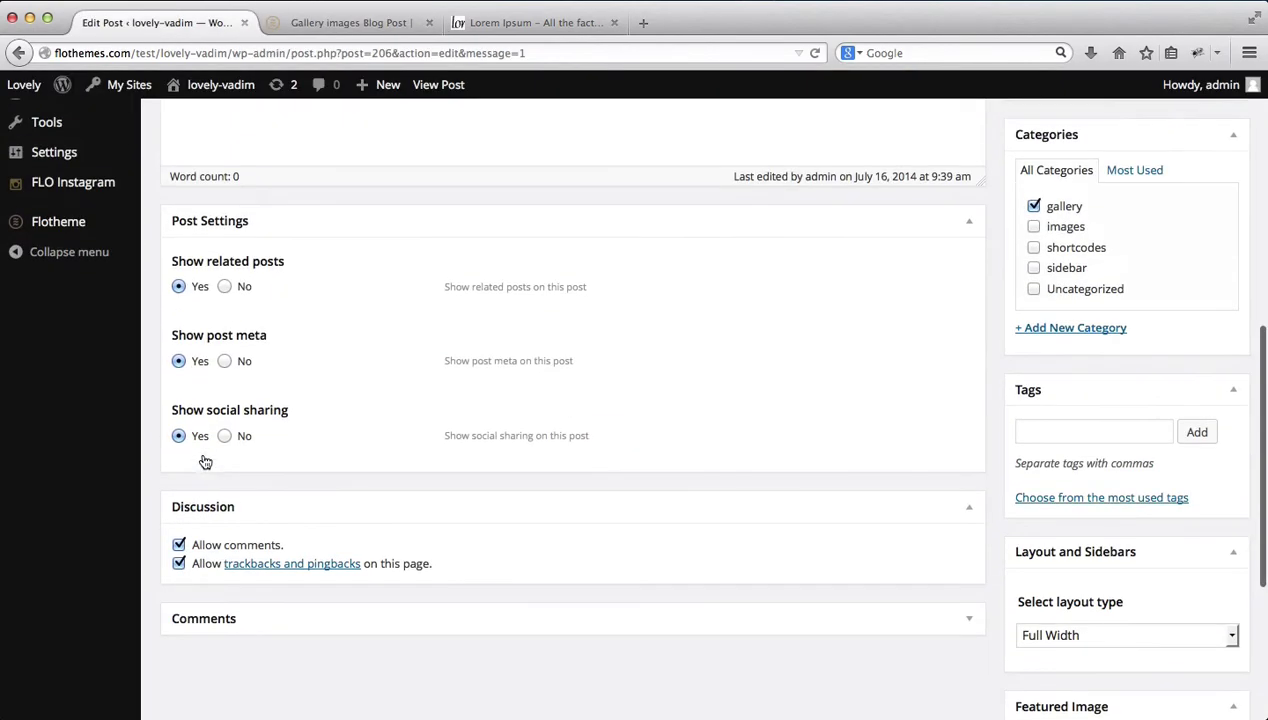
{"action": "left_click", "coordinate": [226, 287]}
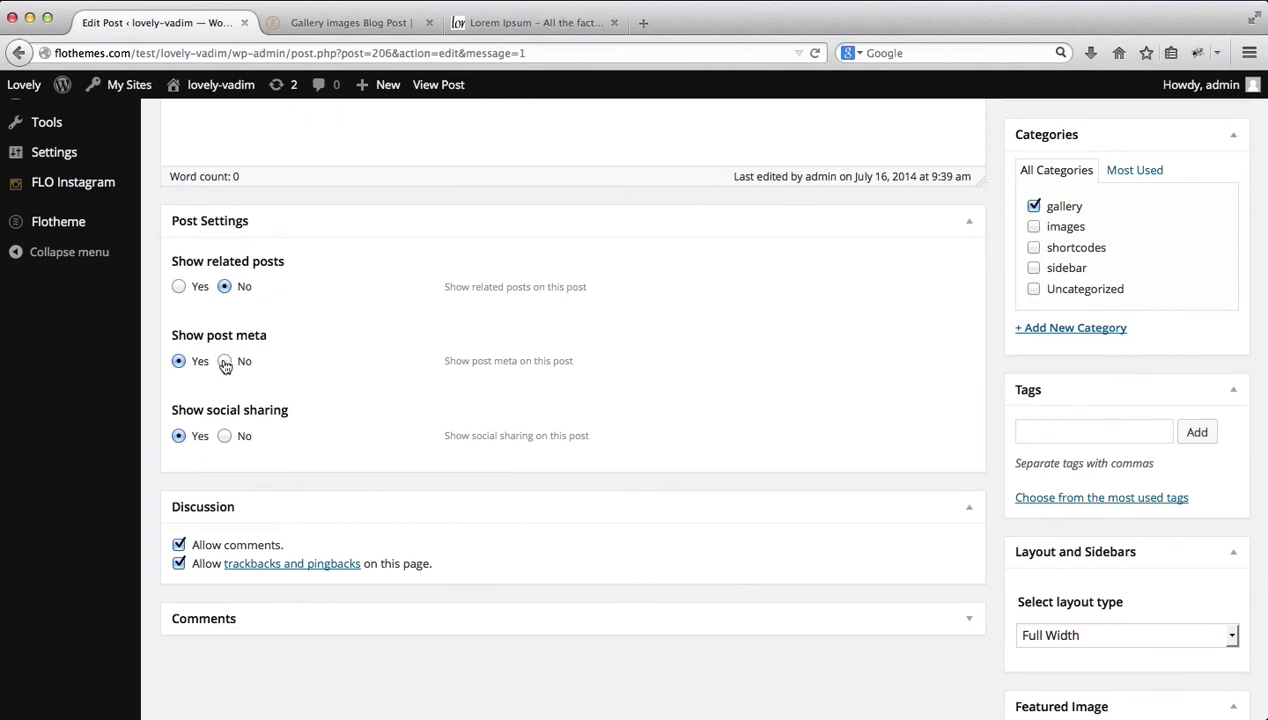
{"action": "left_click", "coordinate": [223, 364]}
{"action": "left_click", "coordinate": [226, 437]}
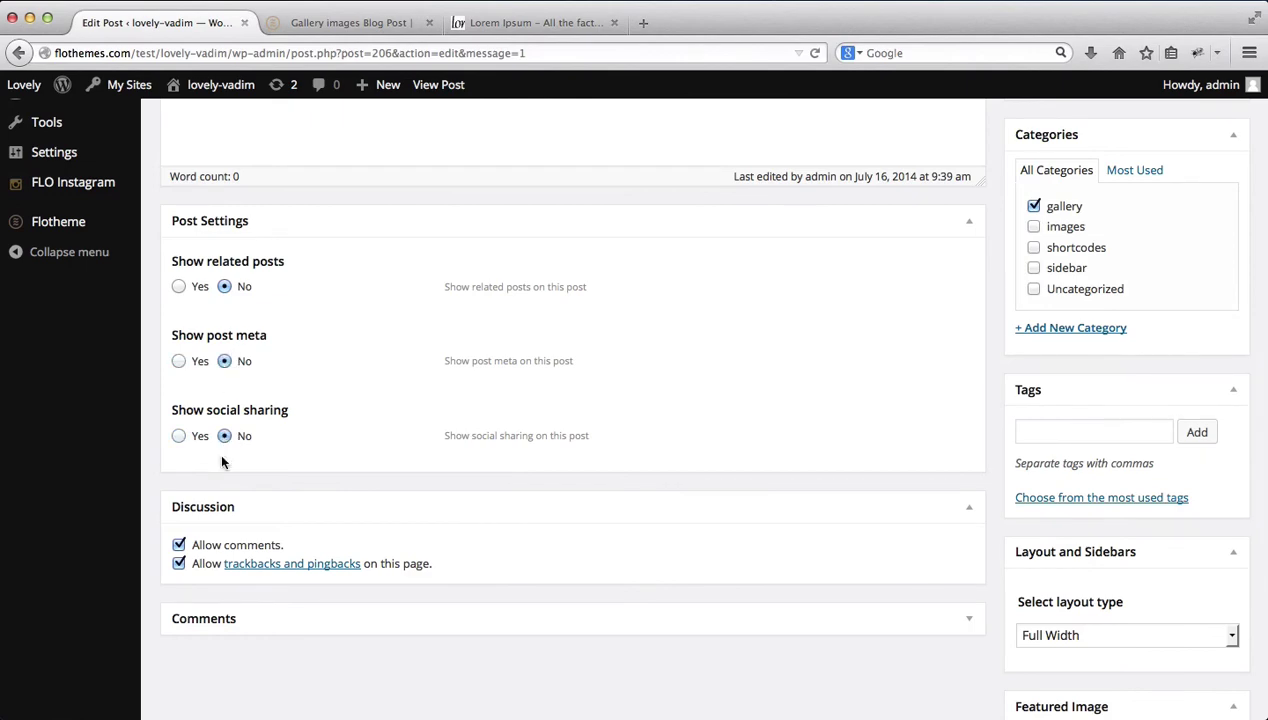
Disallow comments and trackbacks and pingbacks on the post, and update it
{"action": "left_click", "coordinate": [179, 546]}
{"action": "left_click", "coordinate": [179, 564]}
{"action": "scroll", "coordinate": [580, 603], "scroll_direction": "up", "scroll_amount": 5}
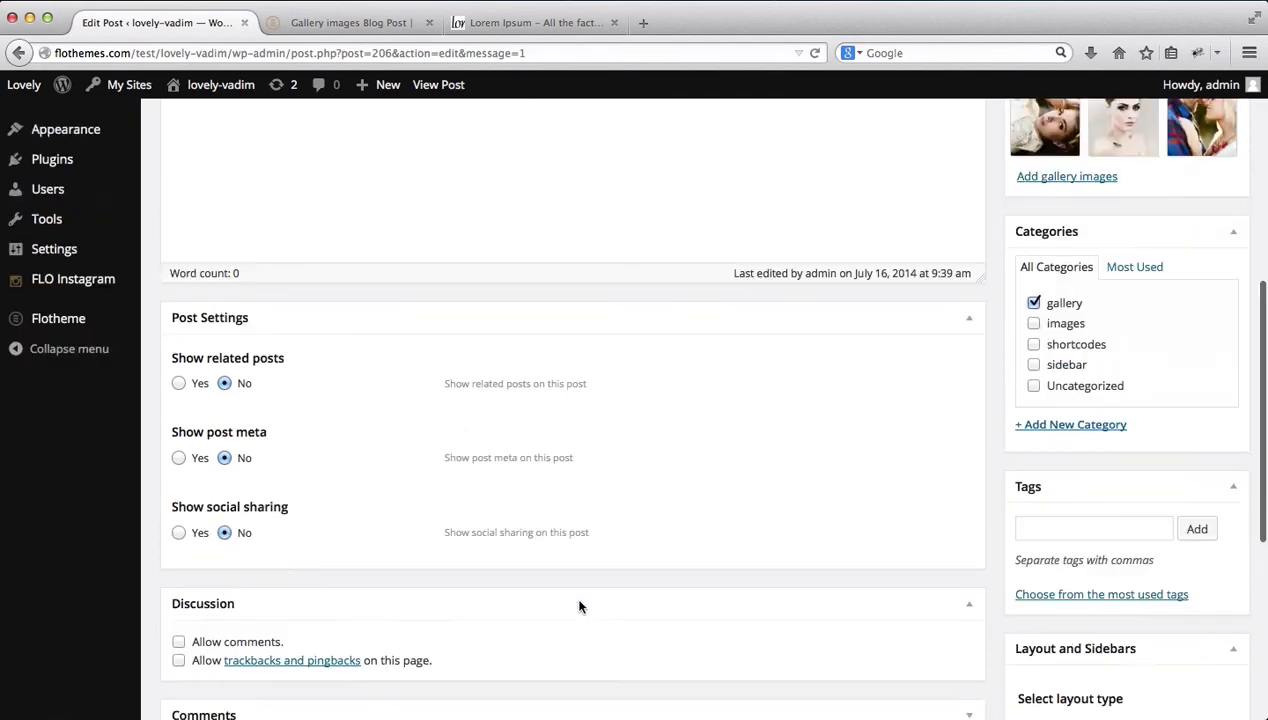
{"action": "left_click", "coordinate": [1207, 391]}
Reload the live Gallery images Blog Post and examine its title area and page content with the updated settings
{"action": "key", "text": "ctrl+Tab"}
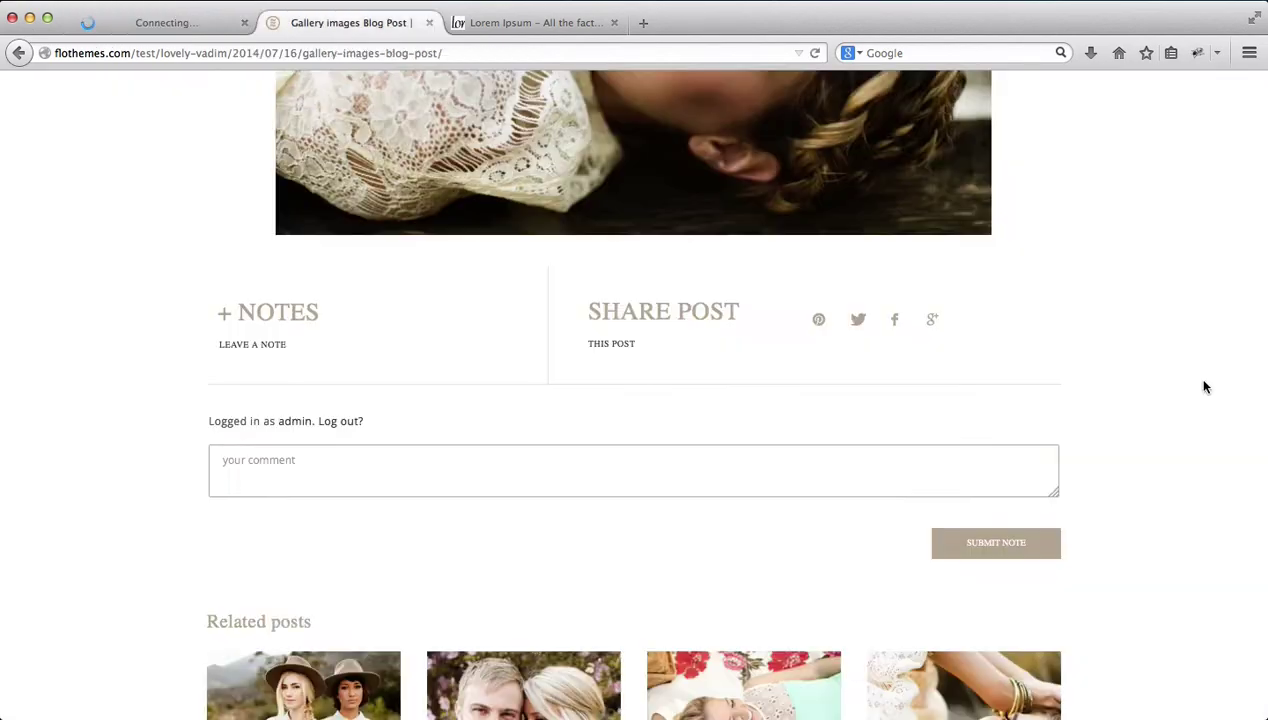
{"action": "key", "text": "super+r"}
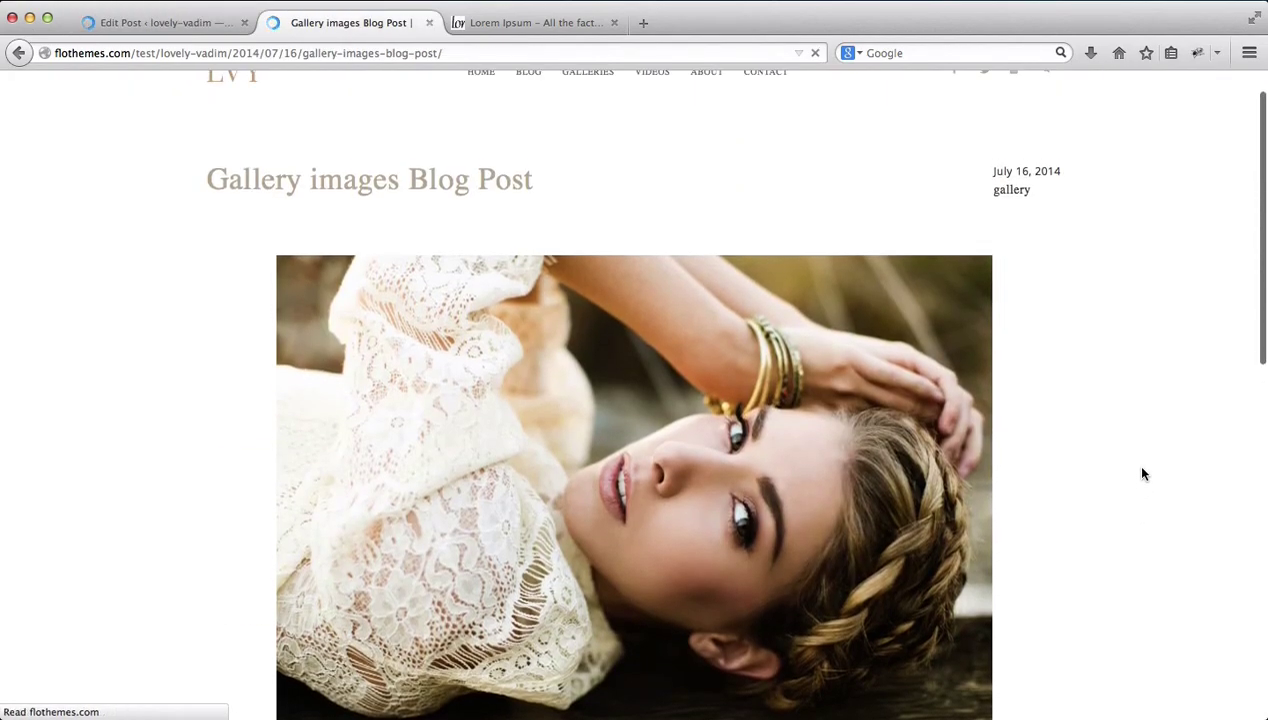
{"action": "scroll", "coordinate": [1143, 474], "scroll_direction": "up", "scroll_amount": 4}
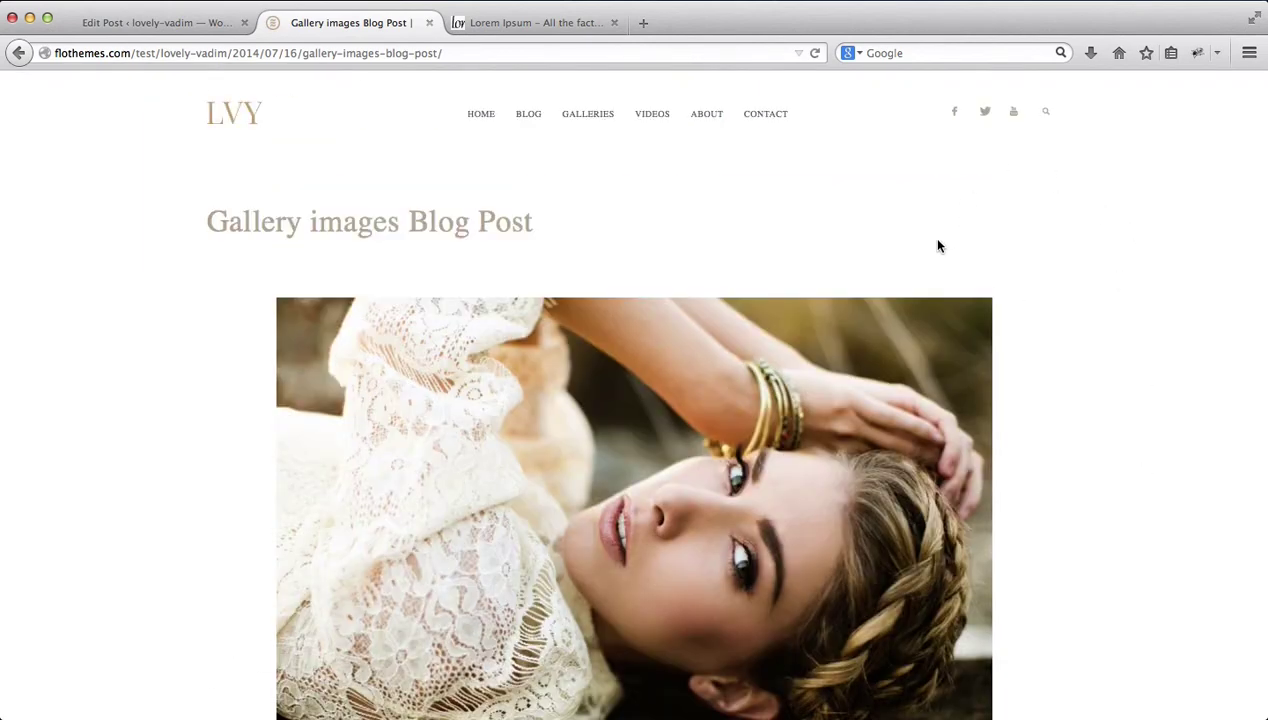
Check the live post down to its footer, and set the post's layout type to Right Sidebar in the editor
{"action": "scroll", "coordinate": [1073, 221], "scroll_direction": "down", "scroll_amount": 4}
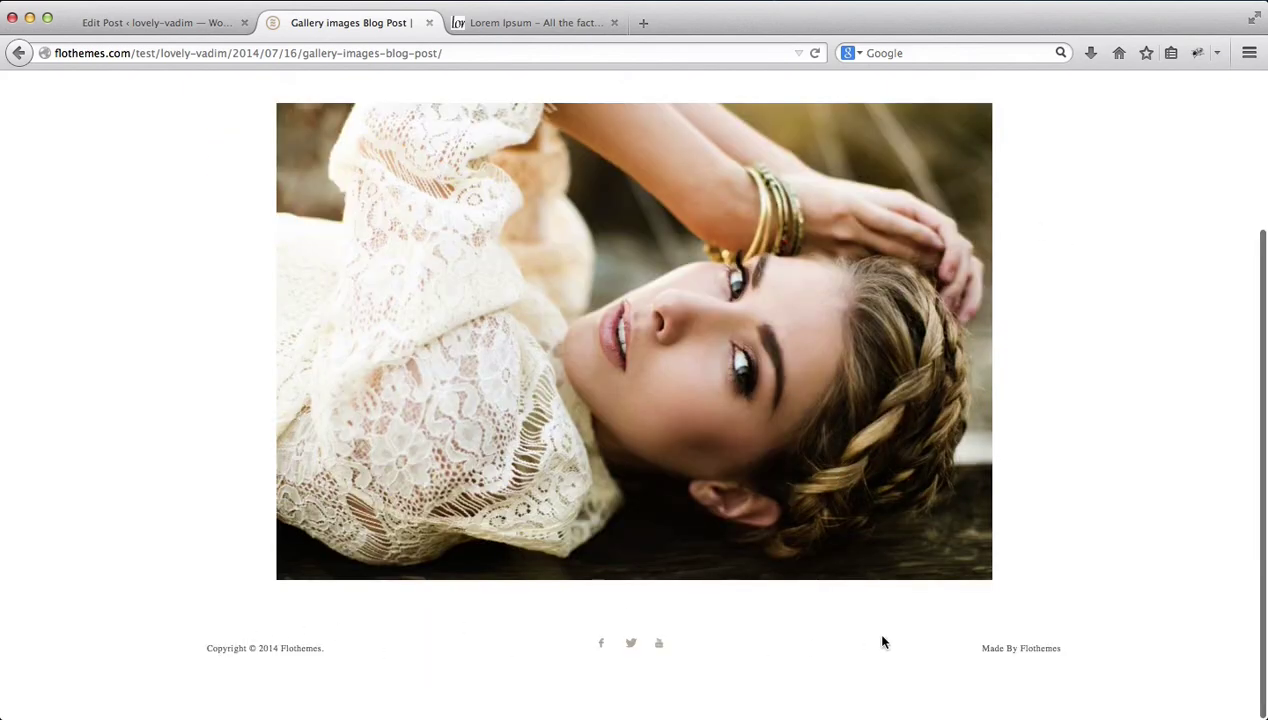
{"action": "scroll", "coordinate": [494, 640], "scroll_direction": "up", "scroll_amount": 3}
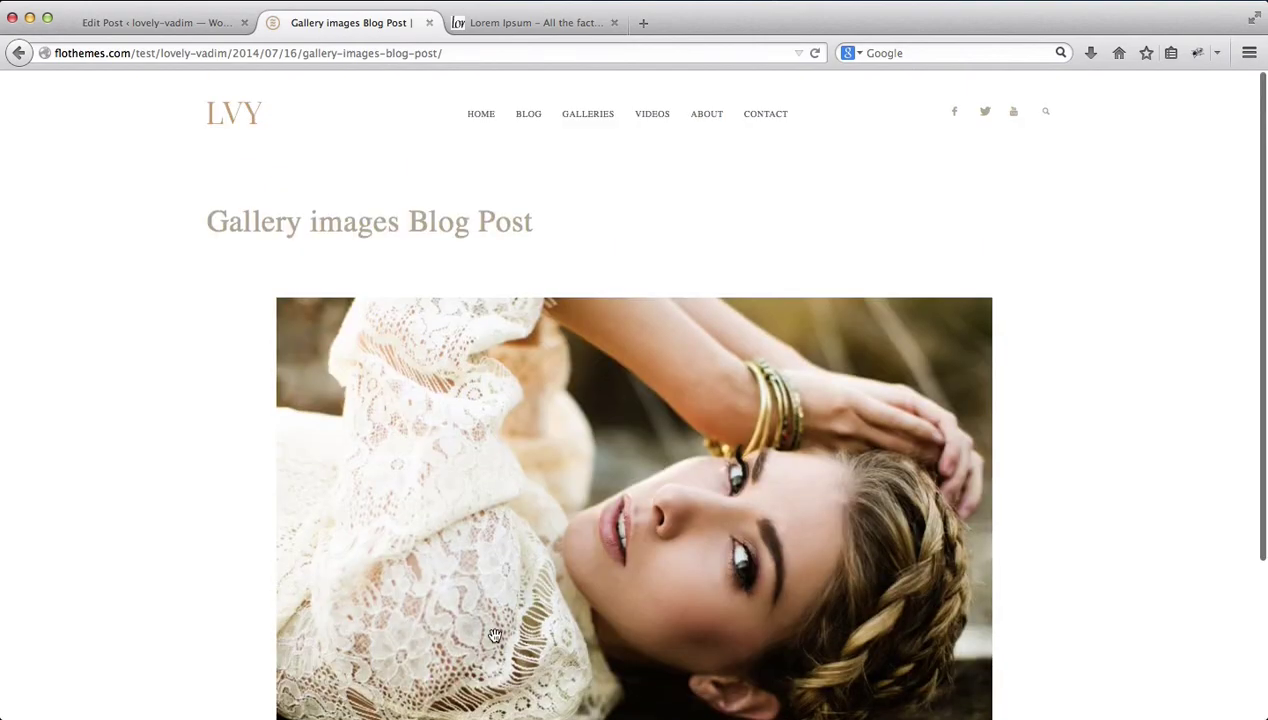
{"action": "key", "text": "ctrl+shift+Tab"}
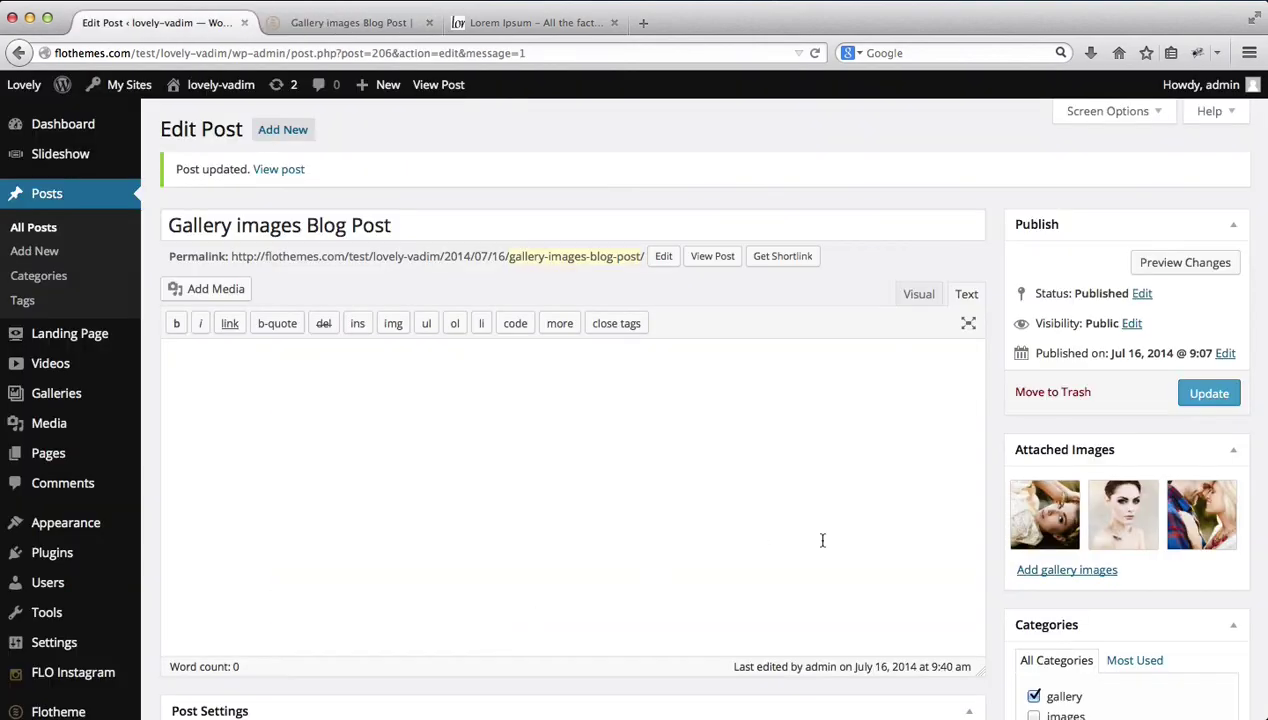
{"action": "scroll", "coordinate": [1101, 444], "scroll_direction": "down", "scroll_amount": 10}
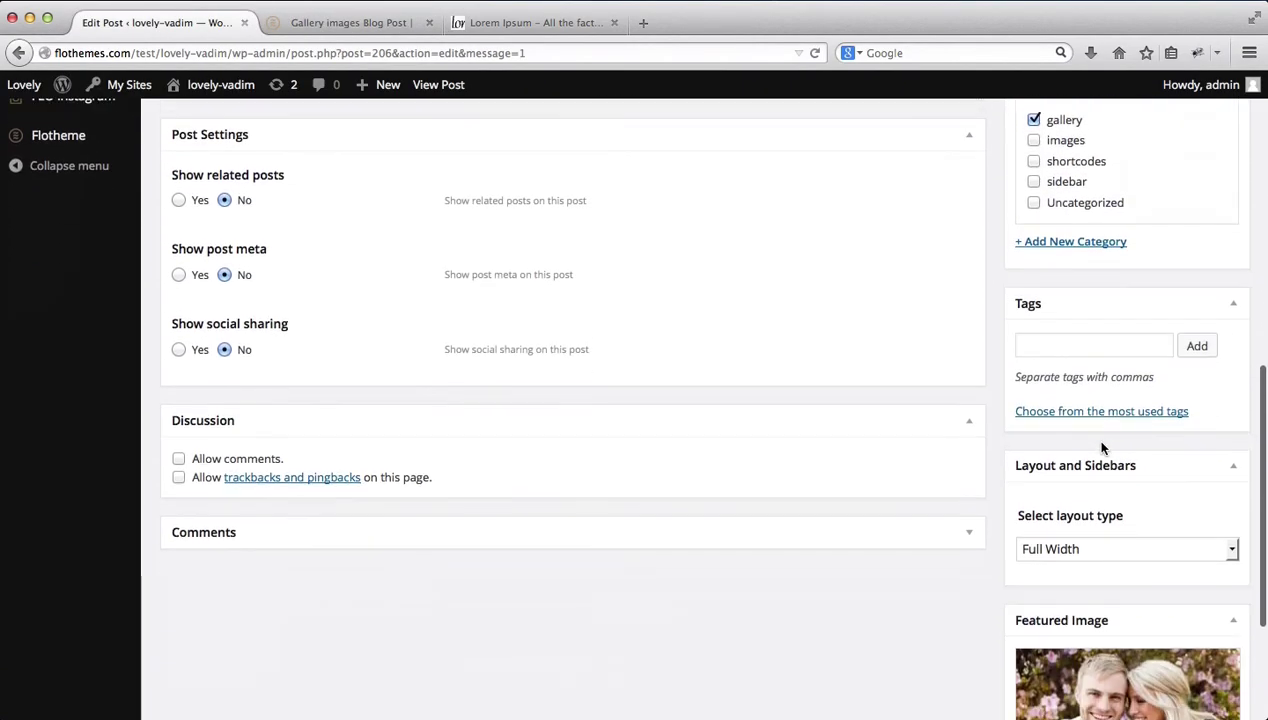
{"action": "scroll", "coordinate": [1101, 448], "scroll_direction": "down", "scroll_amount": 2}
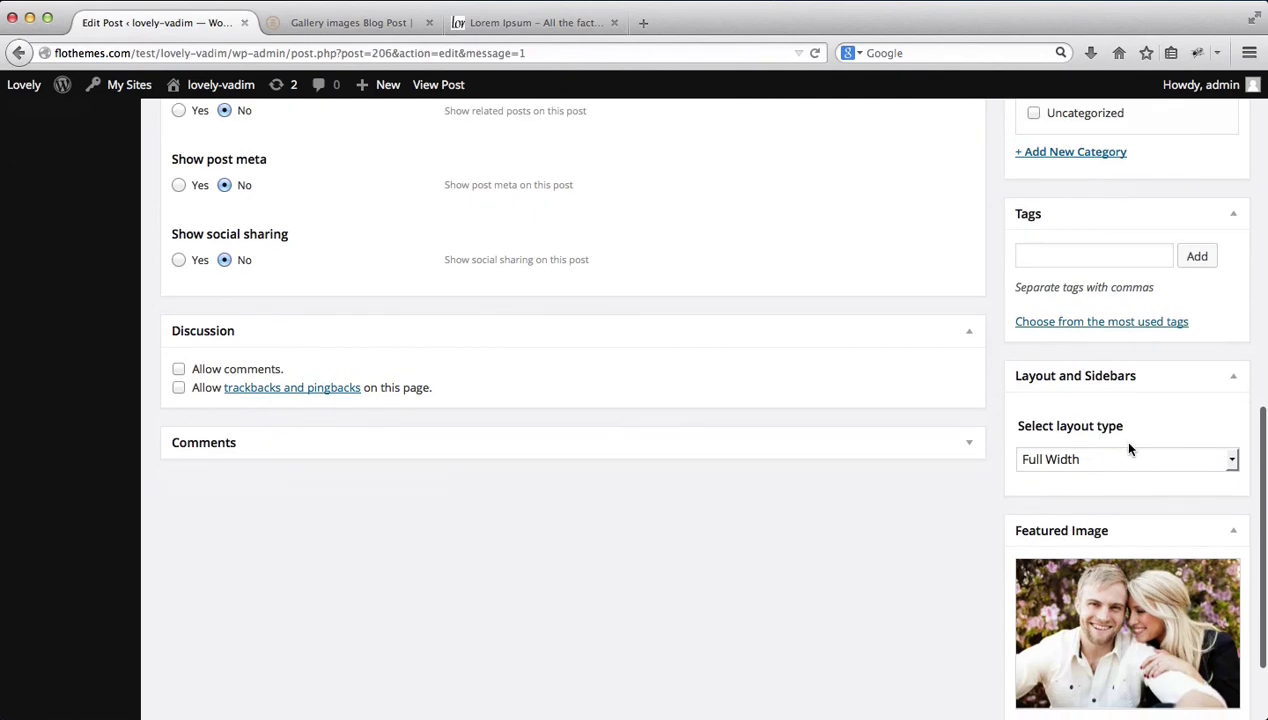
{"action": "left_click", "coordinate": [1130, 466]}
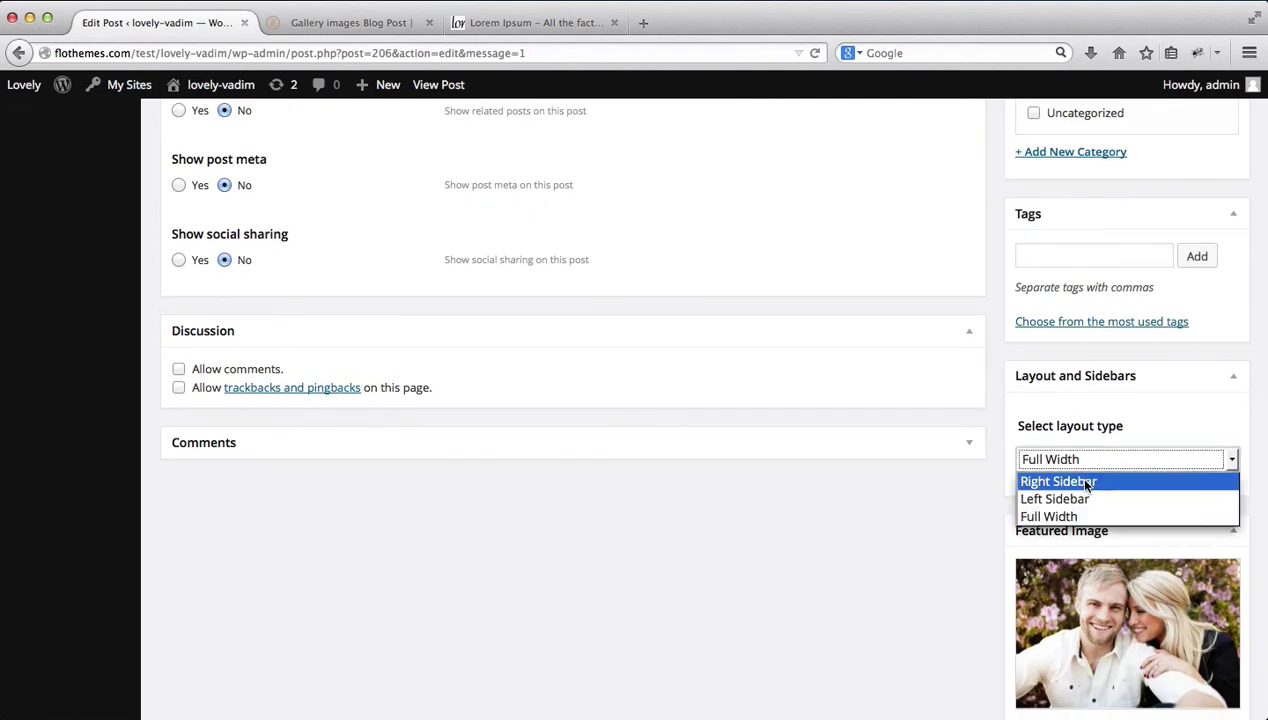
{"action": "left_click", "coordinate": [1086, 484]}
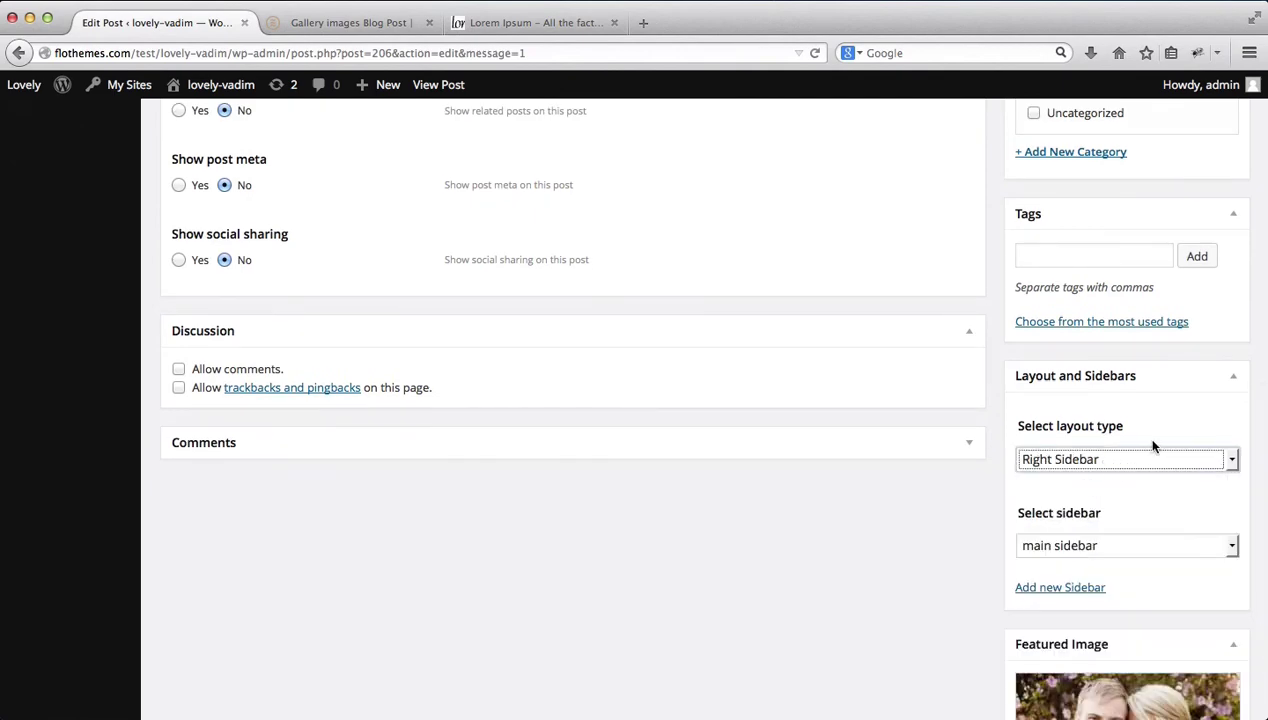
Keep main sidebar as the post's selected sidebar and update the post
{"action": "scroll", "coordinate": [1170, 515], "scroll_direction": "down", "scroll_amount": 2}
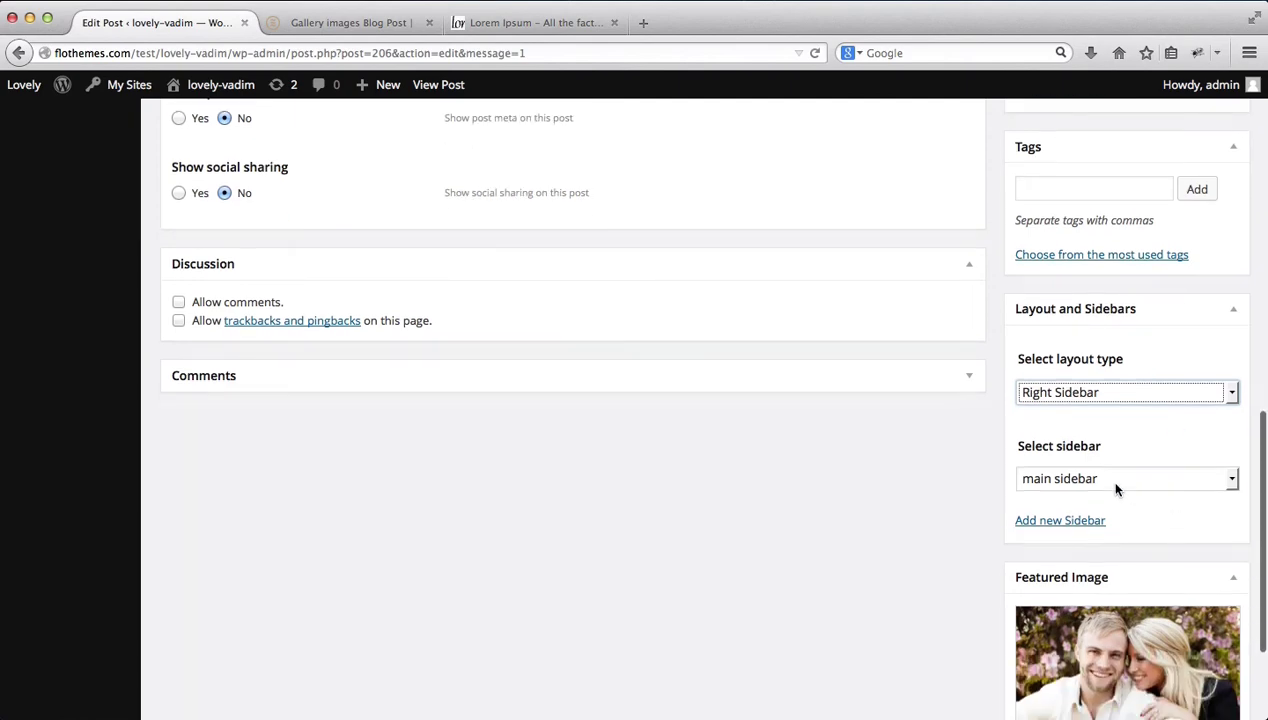
{"action": "left_click", "coordinate": [1117, 480]}
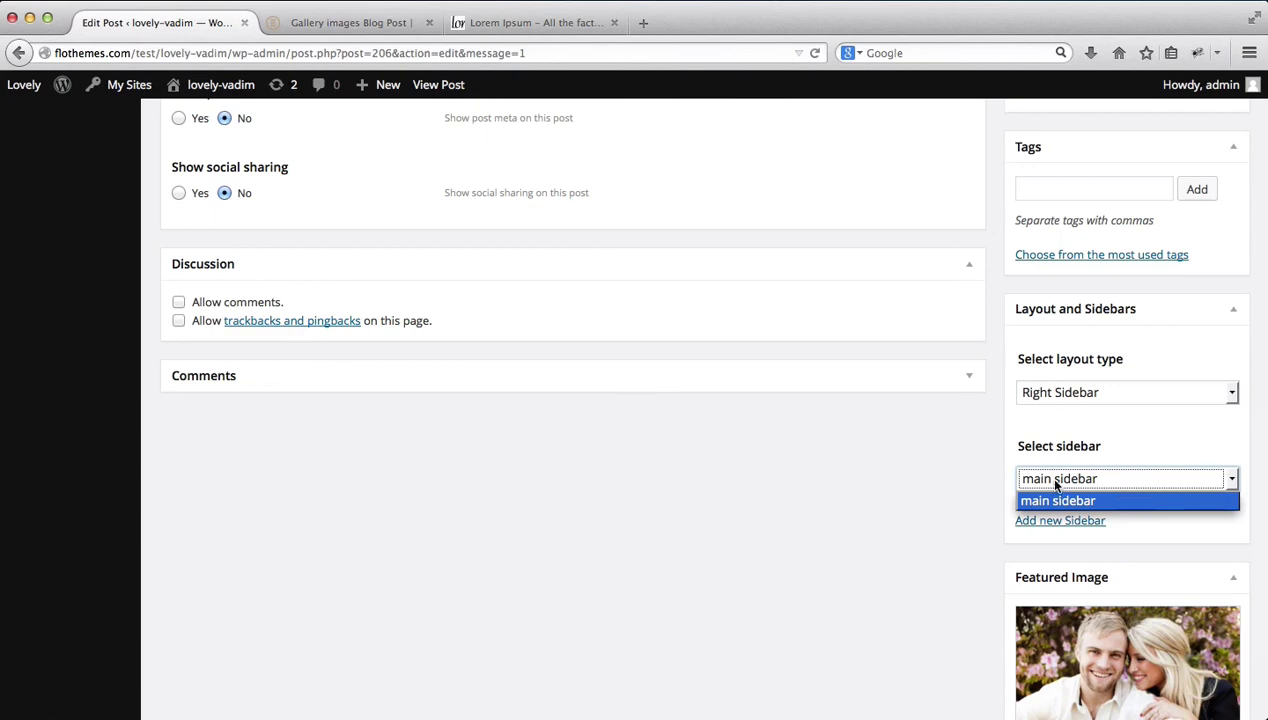
{"action": "left_click", "coordinate": [1145, 437]}
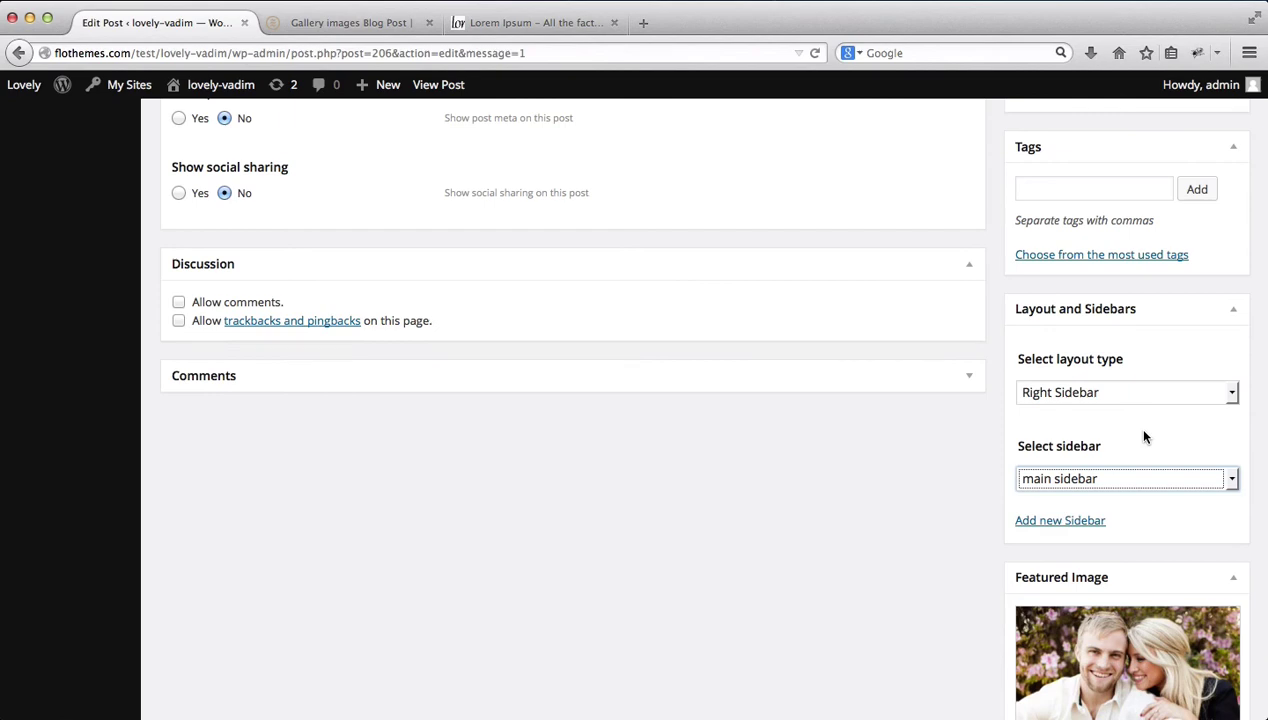
{"action": "scroll", "coordinate": [1145, 437], "scroll_direction": "down", "scroll_amount": 3}
{"action": "scroll", "coordinate": [1145, 437], "scroll_direction": "up", "scroll_amount": 4}
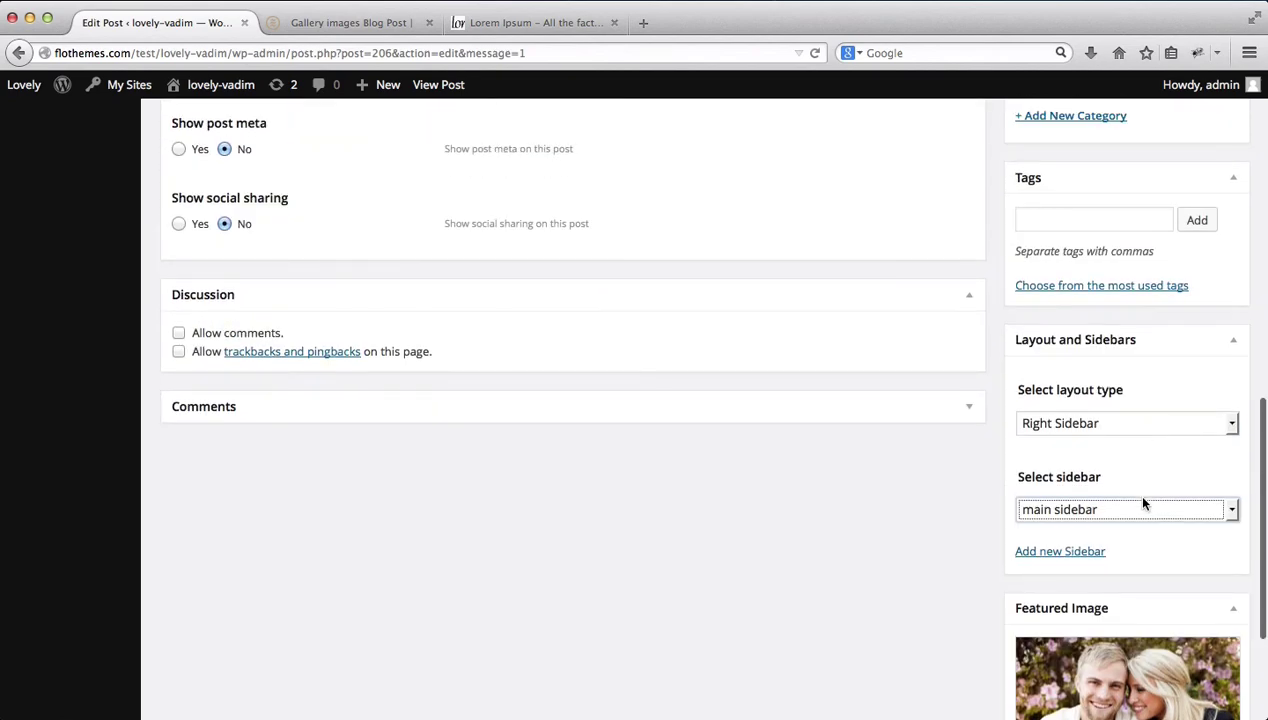
{"action": "scroll", "coordinate": [1140, 520], "scroll_direction": "up", "scroll_amount": 5}
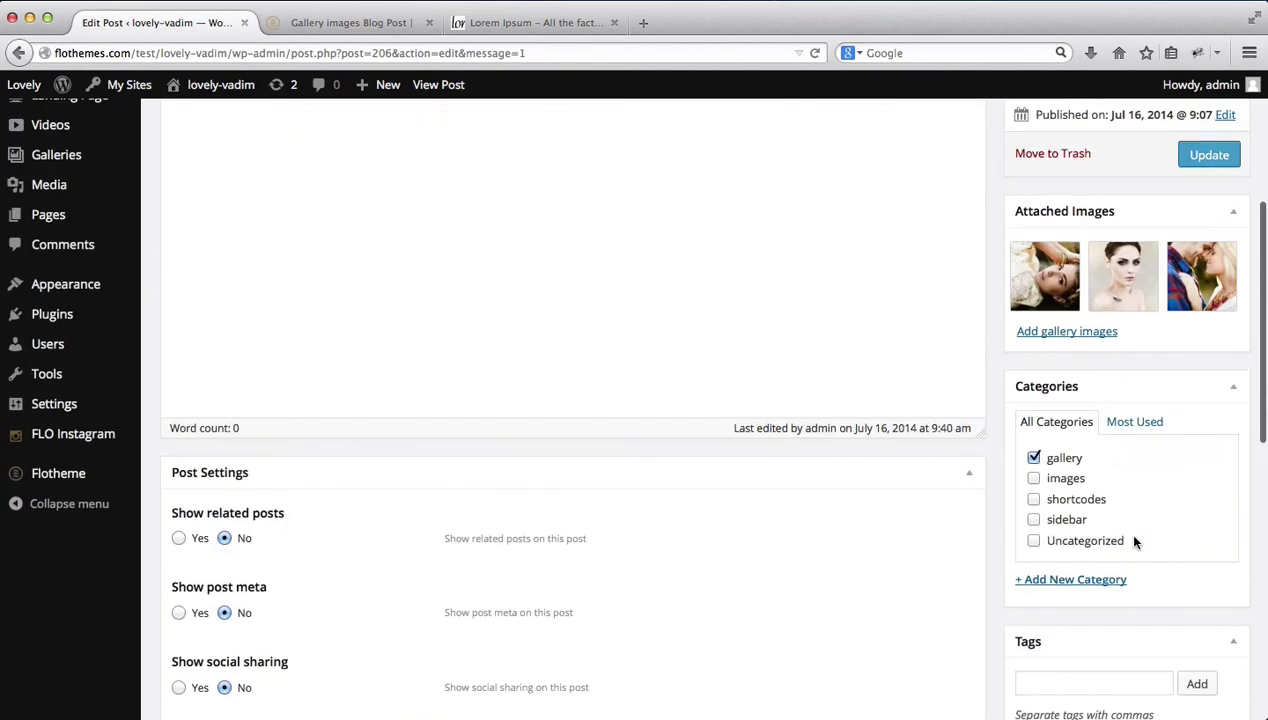
{"action": "left_click", "coordinate": [1209, 160]}
Reload the live Gallery images Blog Post and examine the sidebar's sections from the search field down to Meta
{"action": "key", "text": "ctrl+Tab"}
{"action": "key", "text": "super+r"}
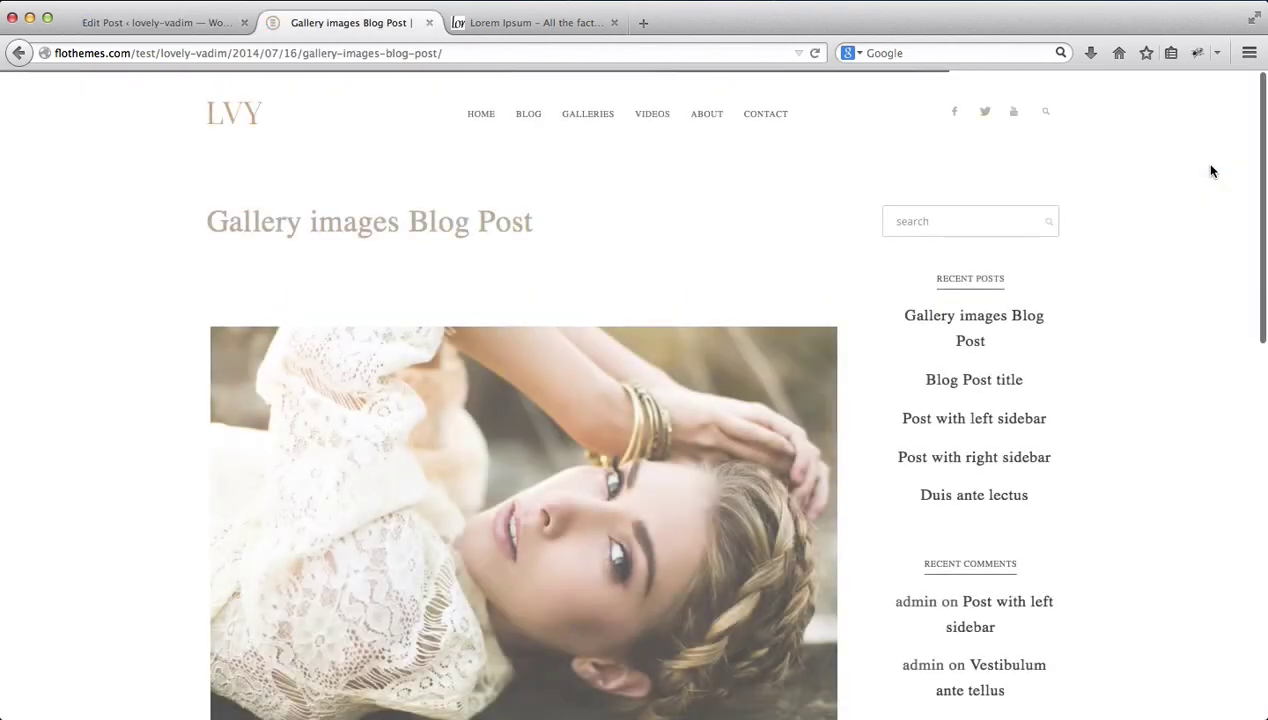
{"action": "scroll", "coordinate": [1211, 172], "scroll_direction": "down", "scroll_amount": 2}
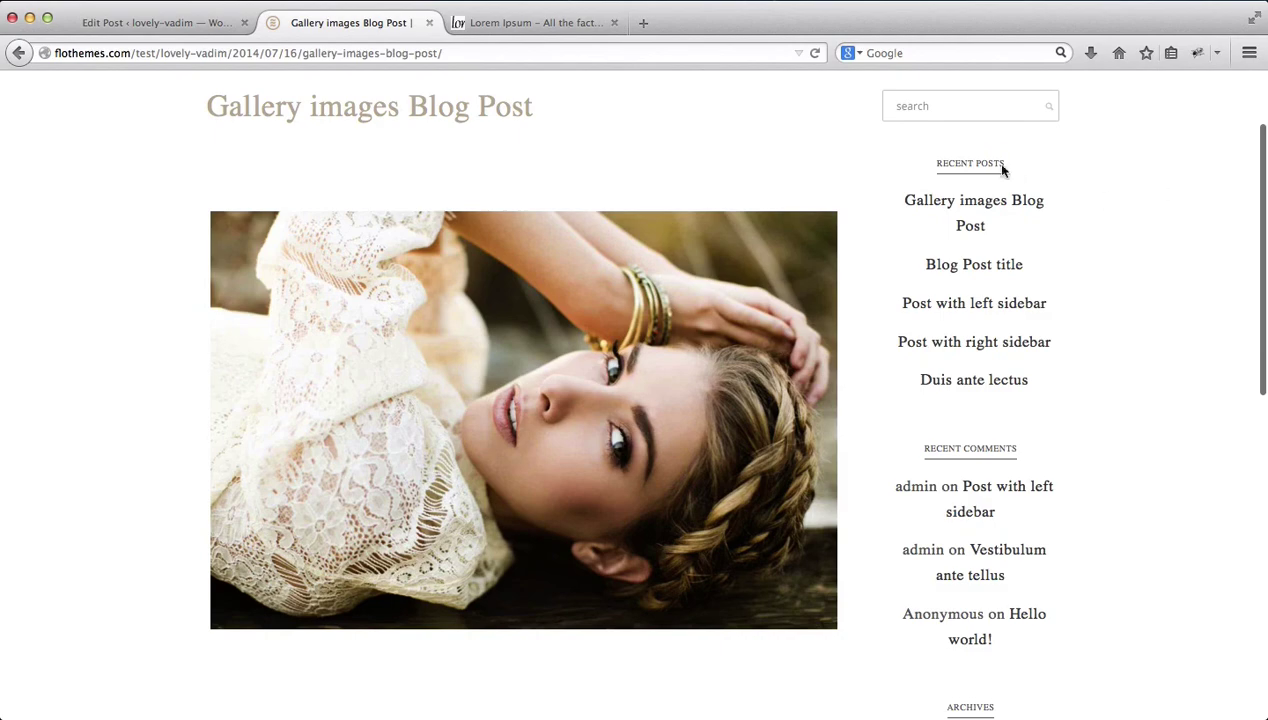
{"action": "scroll", "coordinate": [966, 229], "scroll_direction": "down", "scroll_amount": 3}
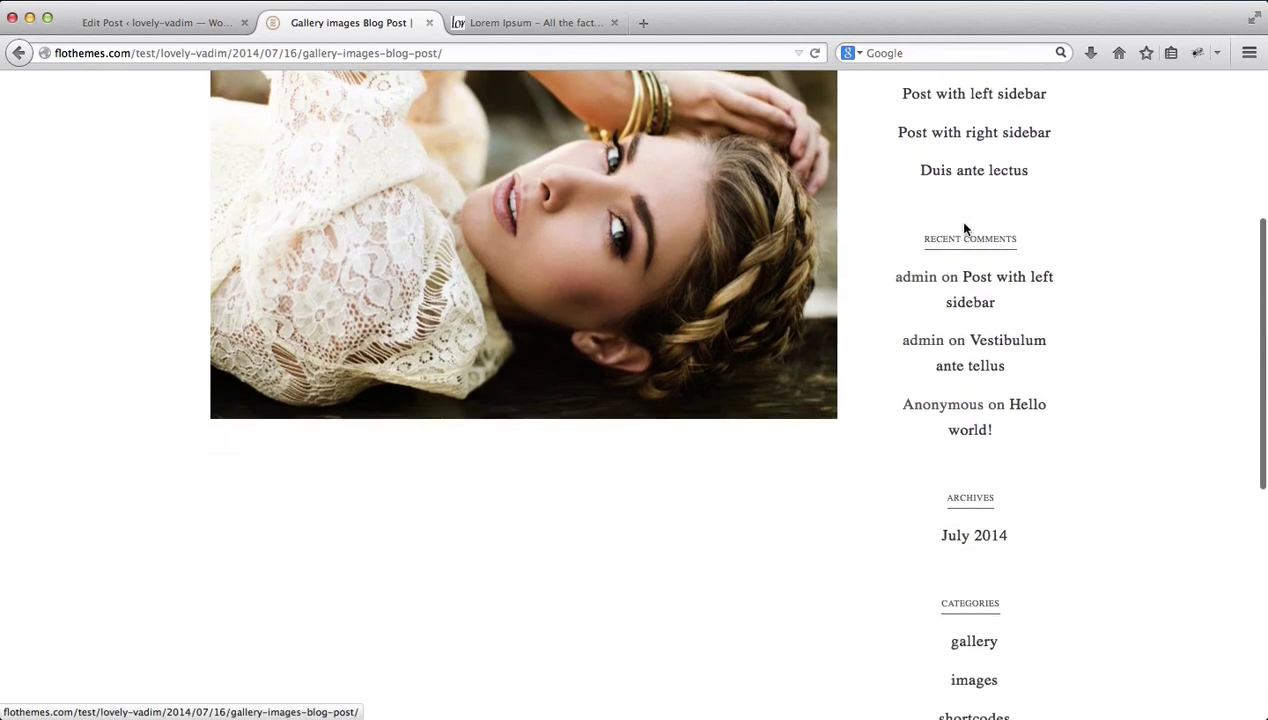
{"action": "scroll", "coordinate": [979, 262], "scroll_direction": "down", "scroll_amount": 6}
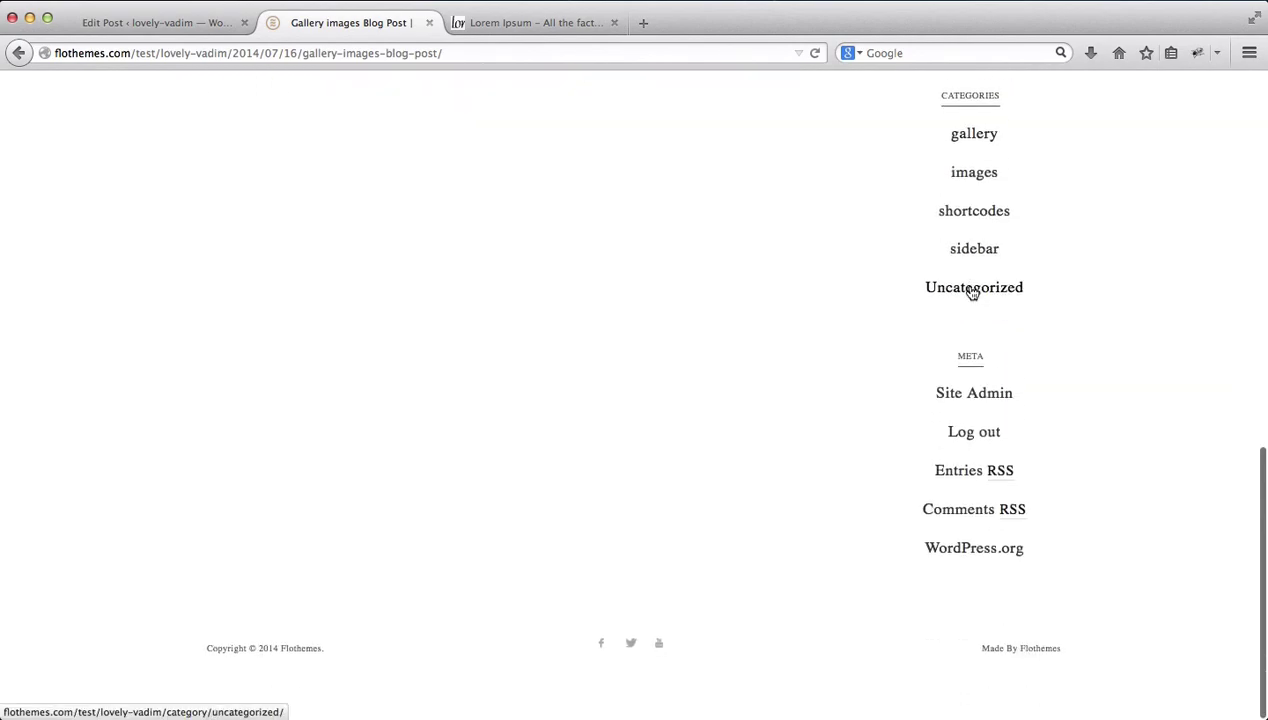
{"action": "scroll", "coordinate": [969, 289], "scroll_direction": "up", "scroll_amount": 15}
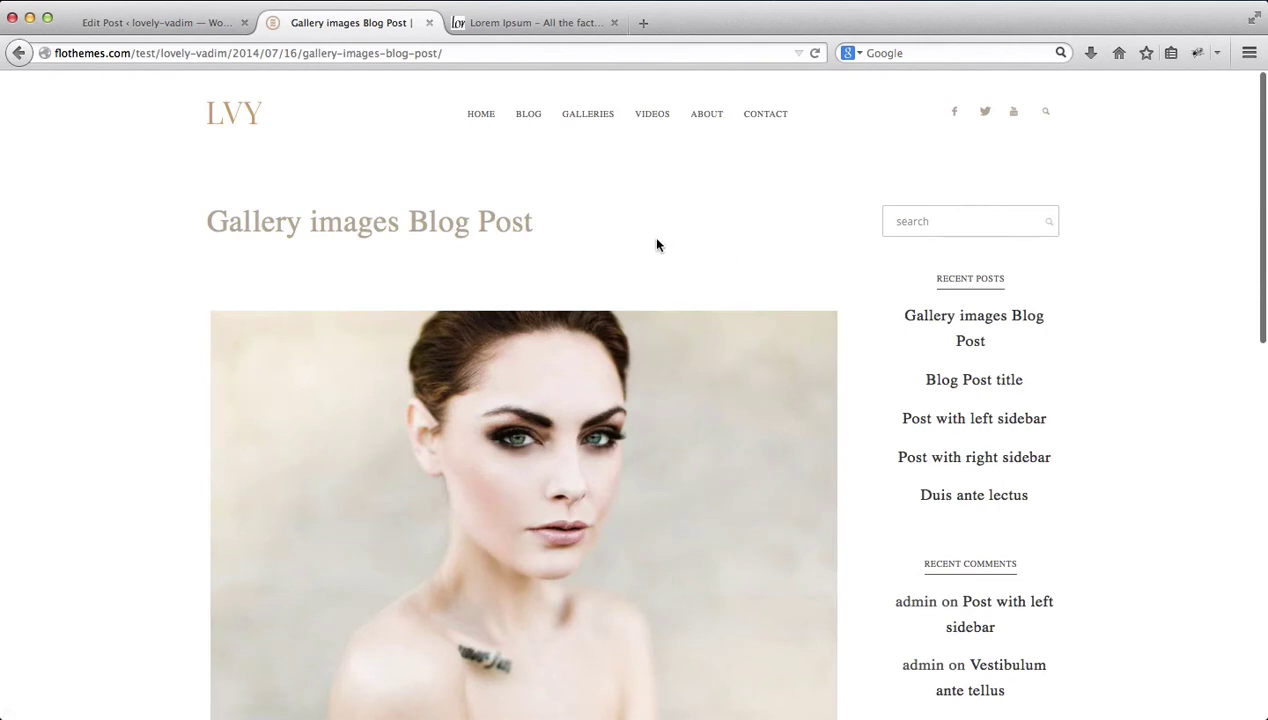
Compare the gallery slideshow and the space beneath it with the length of the sidebar on the live post
{"action": "scroll", "coordinate": [657, 240], "scroll_direction": "down", "scroll_amount": 2}
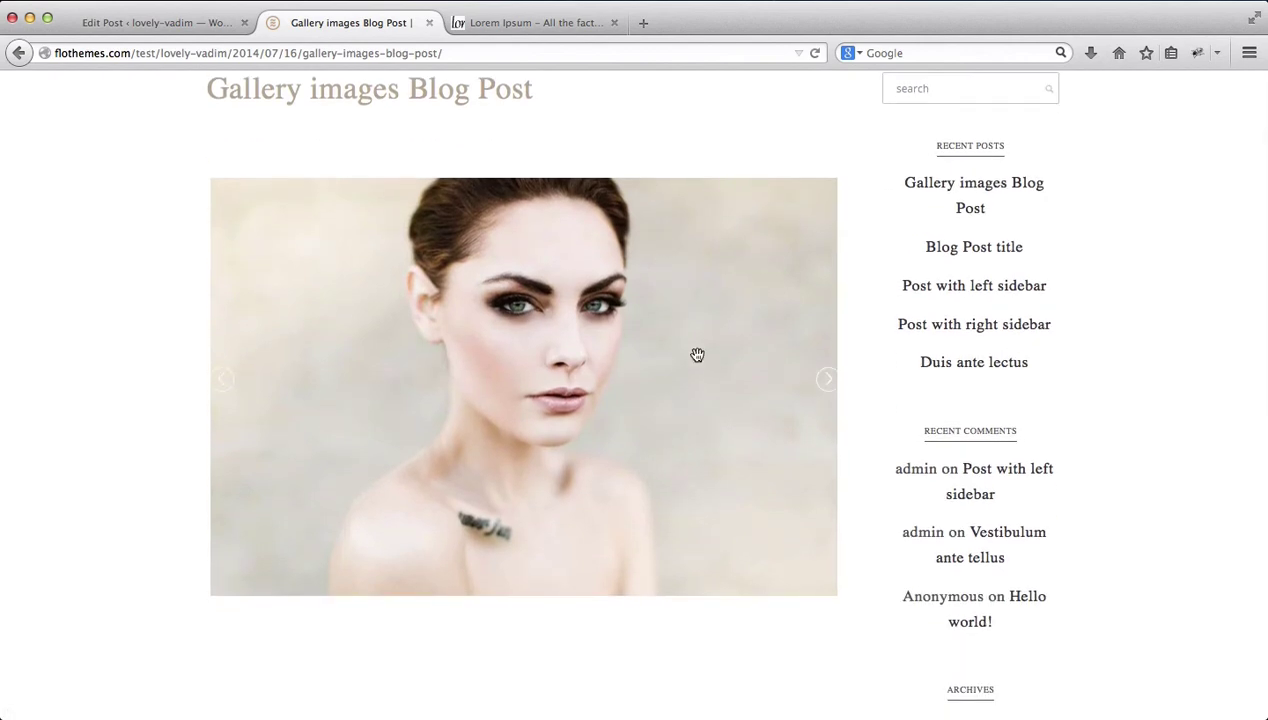
{"action": "scroll", "coordinate": [1019, 311], "scroll_direction": "down", "scroll_amount": 6}
{"action": "scroll", "coordinate": [1021, 311], "scroll_direction": "down", "scroll_amount": 5}
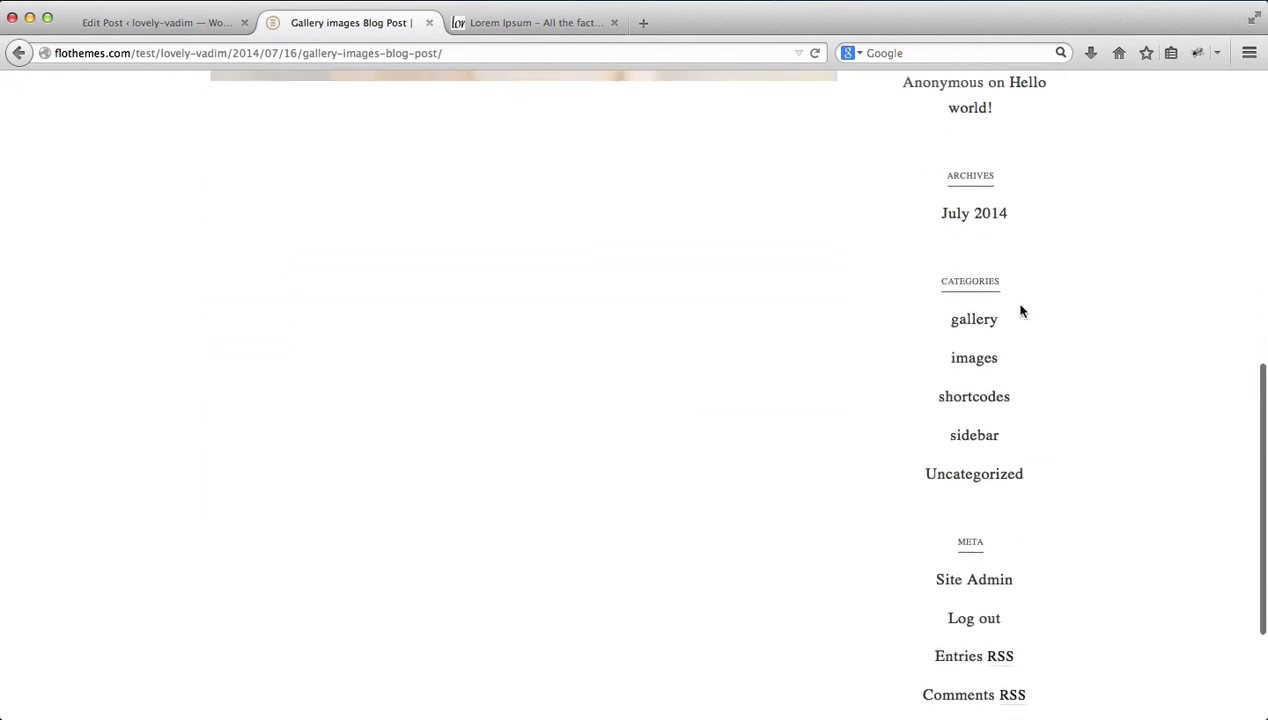
{"action": "scroll", "coordinate": [1022, 311], "scroll_direction": "up", "scroll_amount": 6}
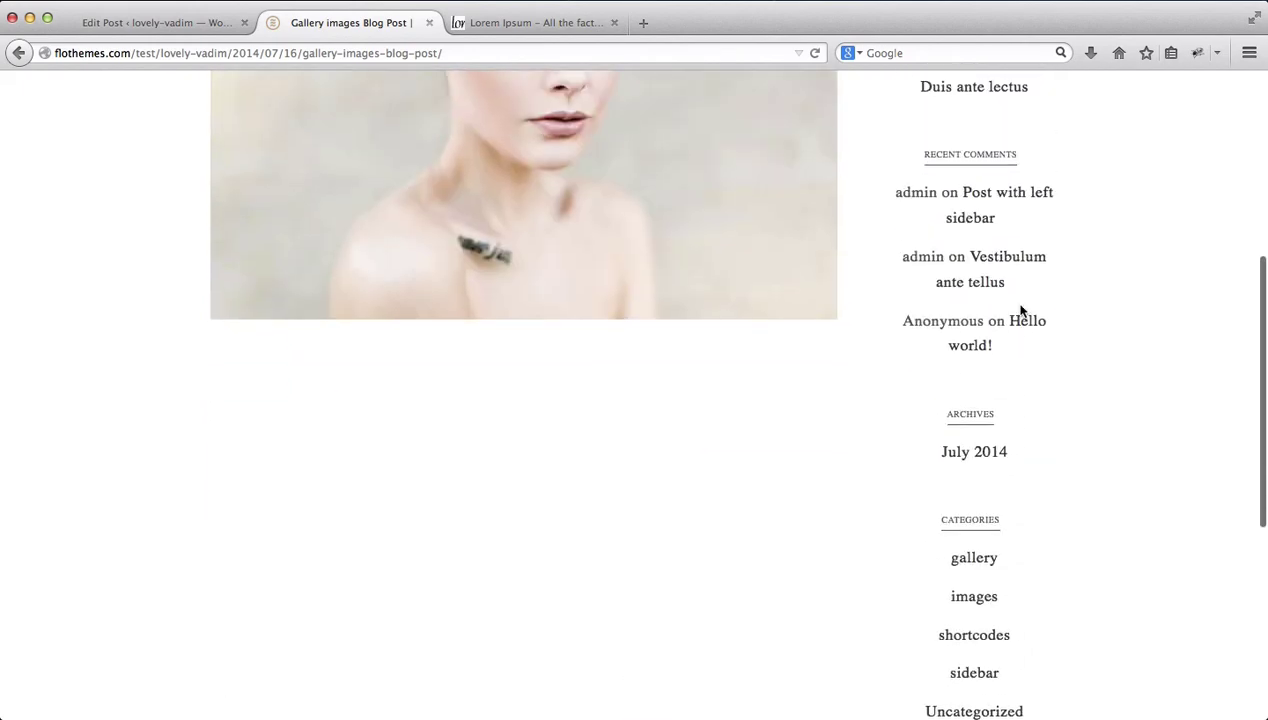
{"action": "scroll", "coordinate": [833, 172], "scroll_direction": "up", "scroll_amount": 1}
{"action": "scroll", "coordinate": [820, 174], "scroll_direction": "up", "scroll_amount": 2}
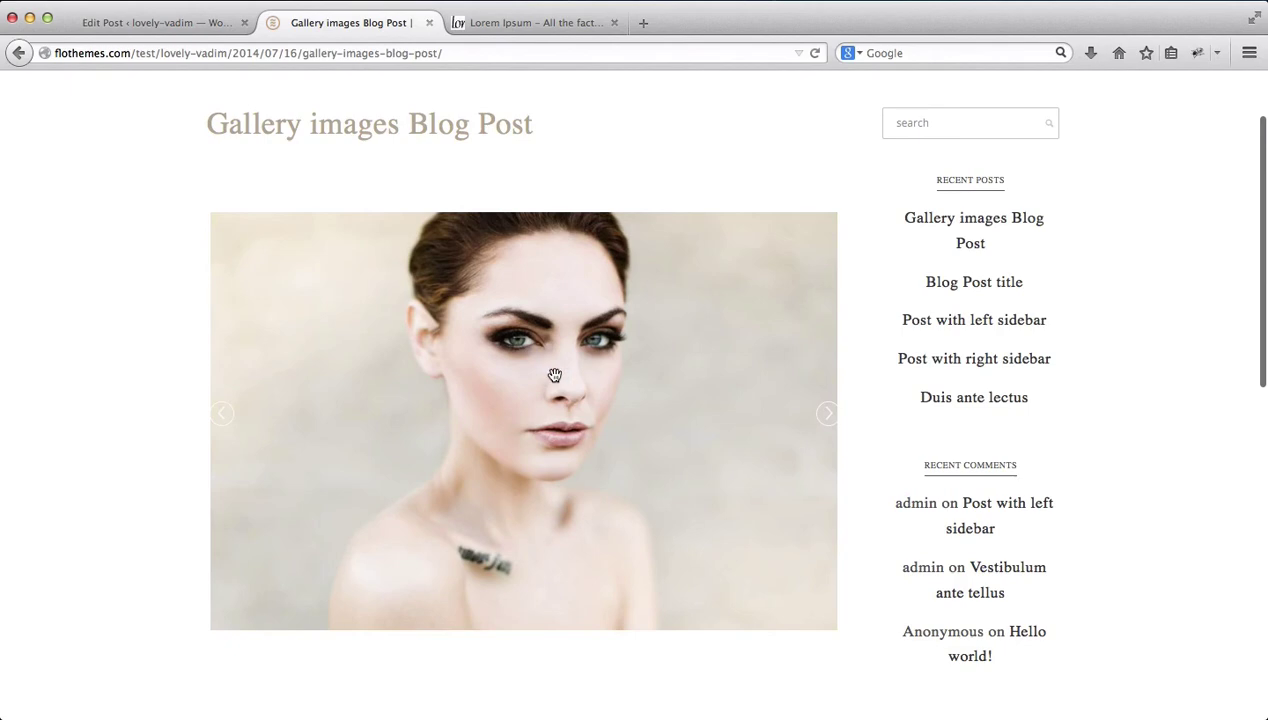
{"action": "scroll", "coordinate": [560, 405], "scroll_direction": "down", "scroll_amount": 9}
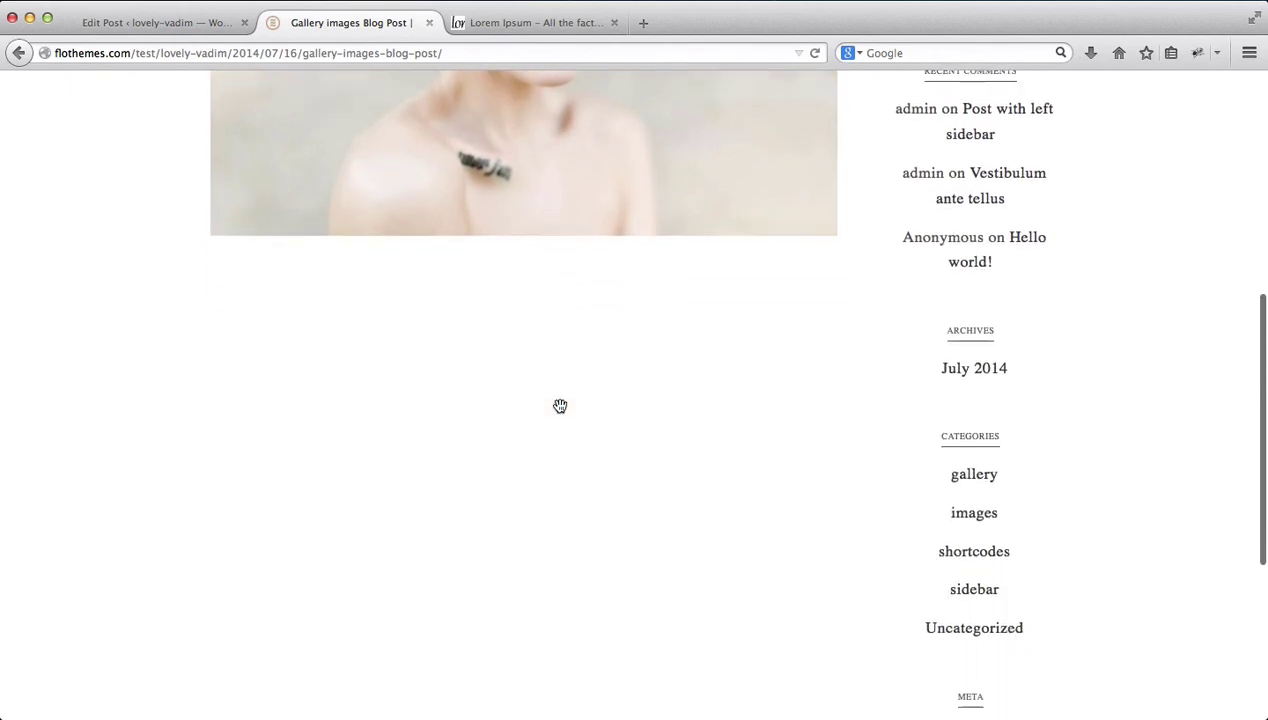
{"action": "scroll", "coordinate": [560, 405], "scroll_direction": "up", "scroll_amount": 4}
{"action": "scroll", "coordinate": [1005, 222], "scroll_direction": "down", "scroll_amount": 3}
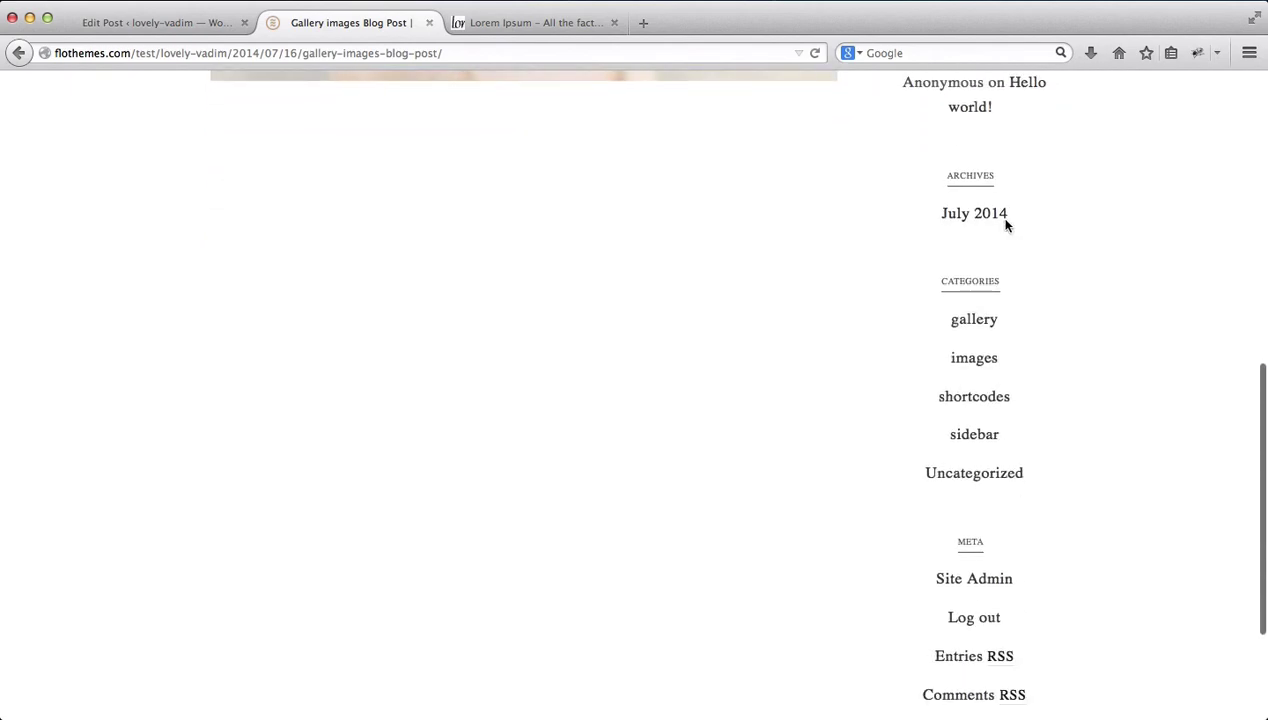
{"action": "scroll", "coordinate": [1000, 225], "scroll_direction": "up", "scroll_amount": 4}
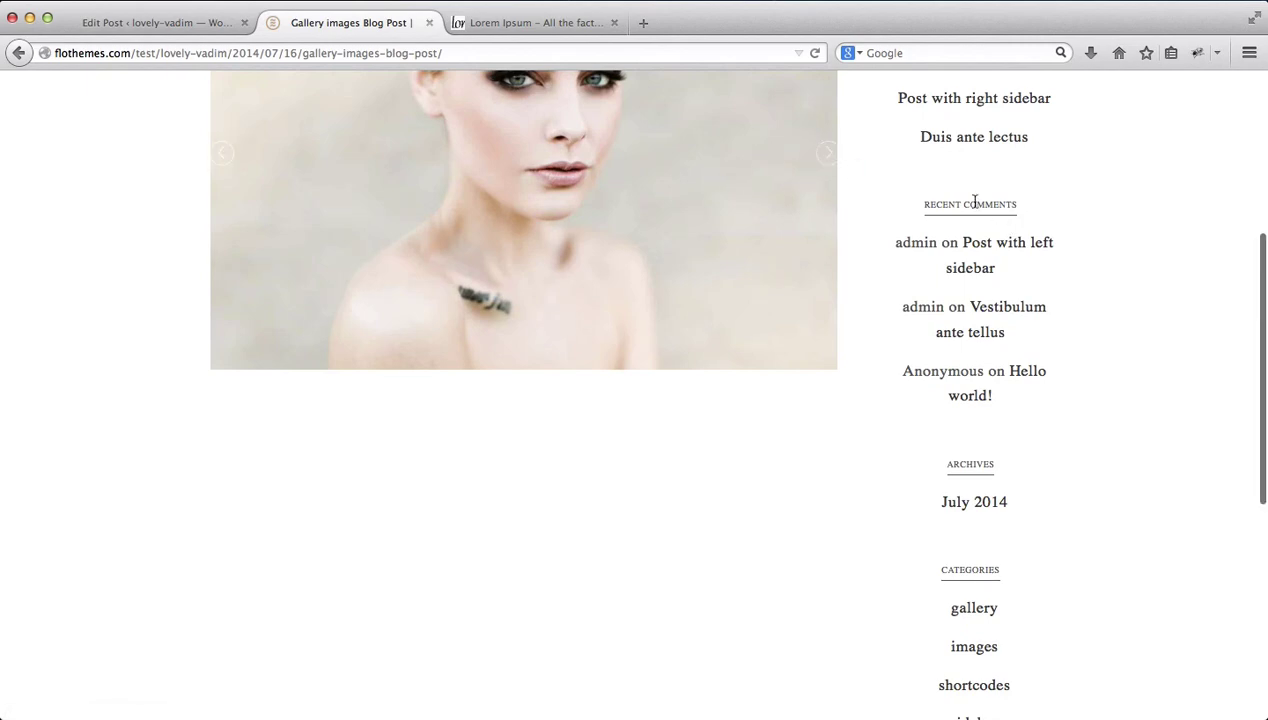
{"action": "scroll", "coordinate": [975, 205], "scroll_direction": "down", "scroll_amount": 3}
{"action": "scroll", "coordinate": [960, 205], "scroll_direction": "up", "scroll_amount": 5}
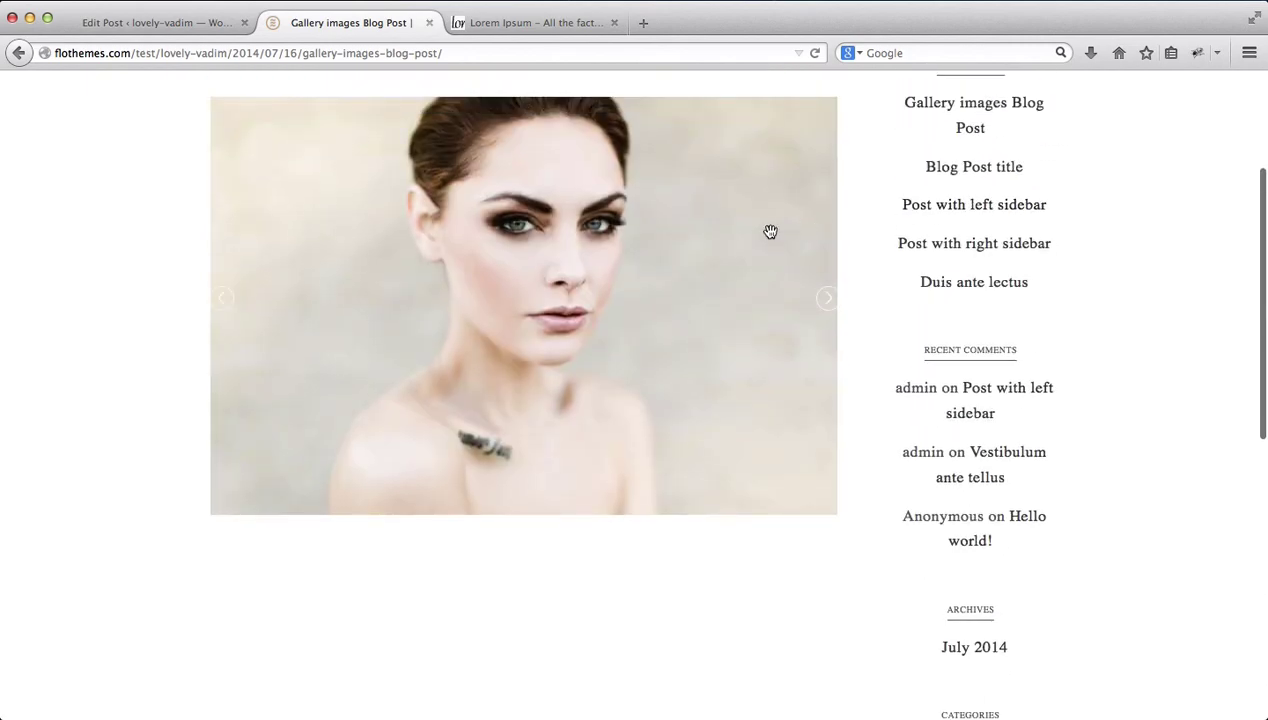
{"action": "scroll", "coordinate": [927, 231], "scroll_direction": "down", "scroll_amount": 3}
{"action": "scroll", "coordinate": [927, 231], "scroll_direction": "up", "scroll_amount": 5}
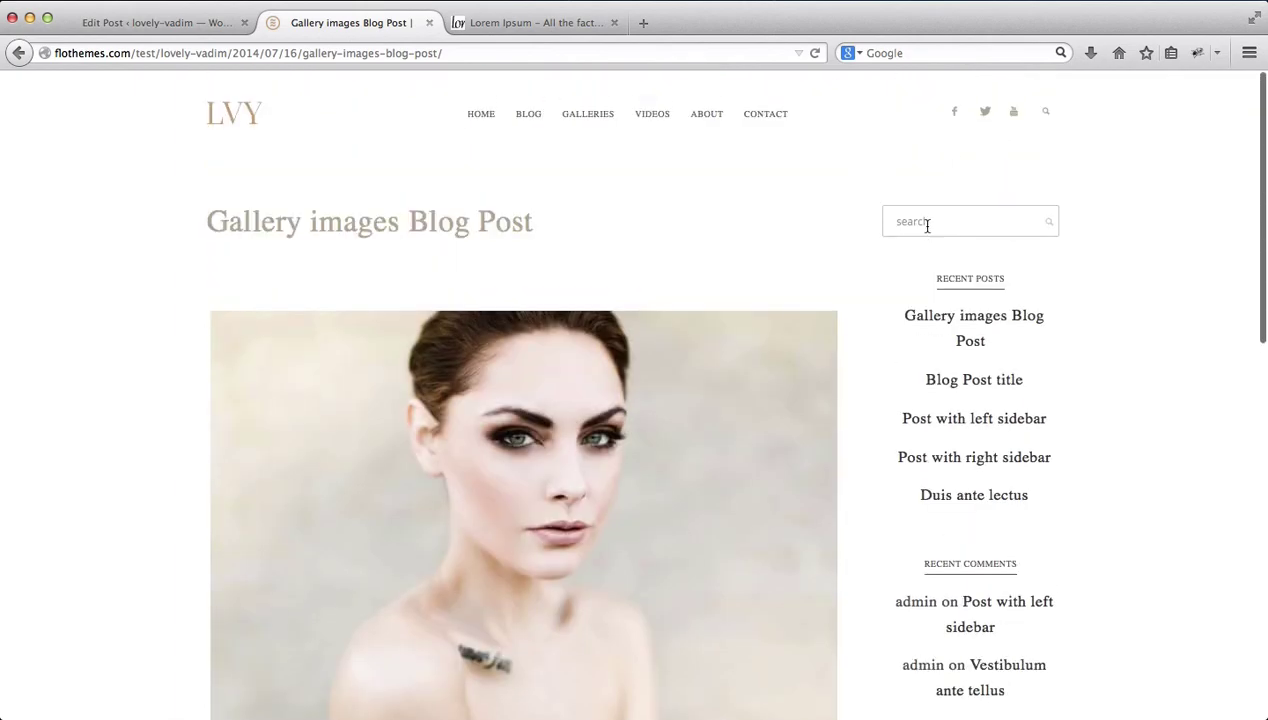
Set the Gallery images Blog Post's layout type back to Full Width in the editor and update the post
{"action": "key", "text": "ctrl+shift+Tab"}
{"action": "scroll", "coordinate": [1017, 470], "scroll_direction": "down", "scroll_amount": 6}
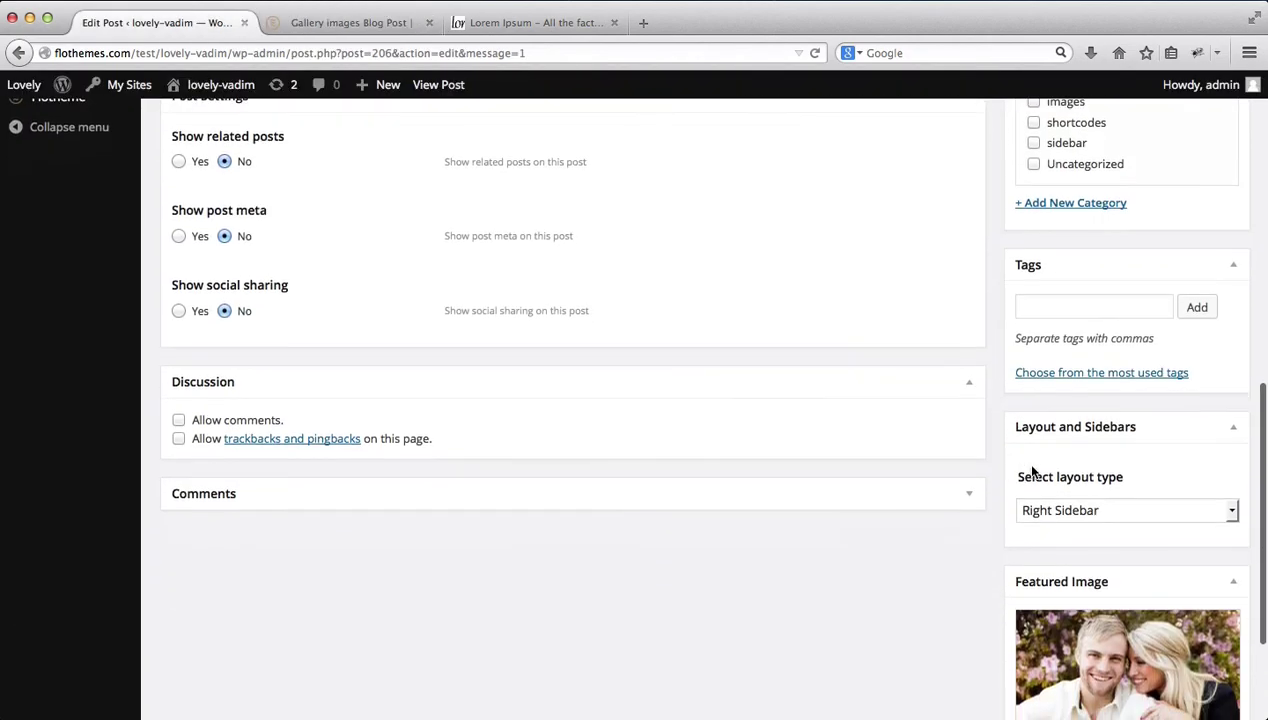
{"action": "left_click", "coordinate": [1061, 514]}
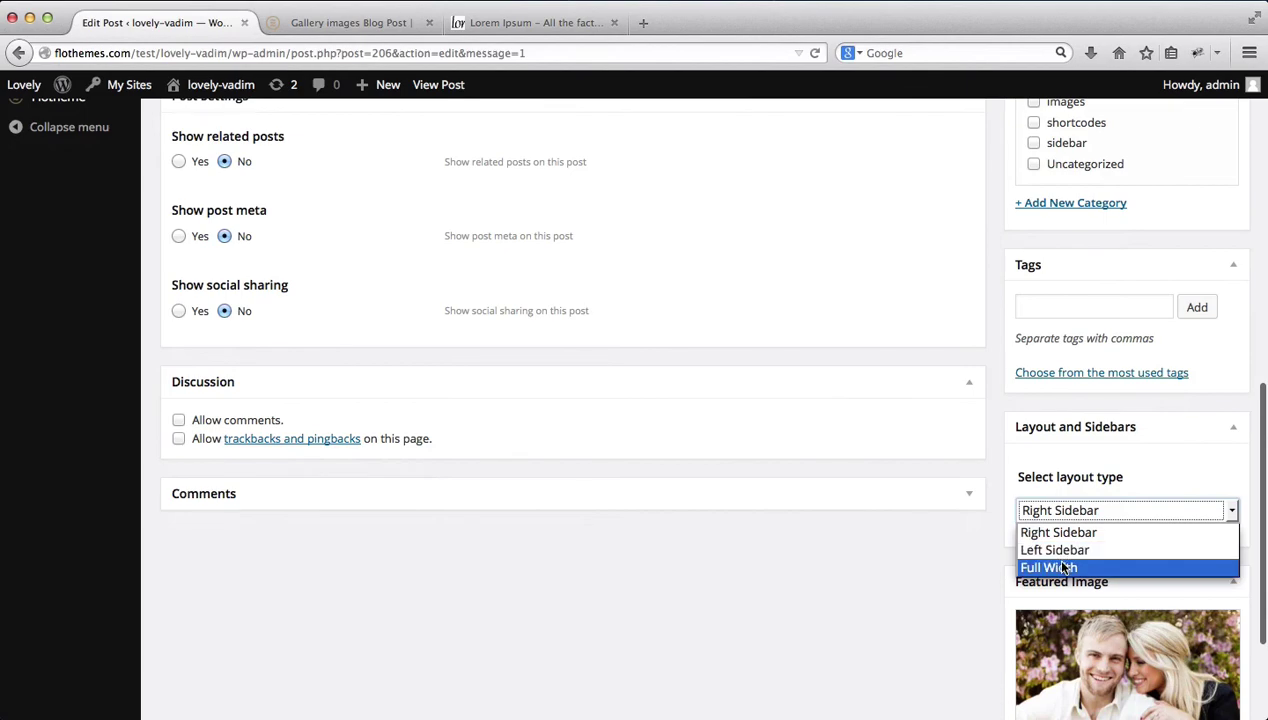
{"action": "left_click", "coordinate": [1053, 567]}
{"action": "scroll", "coordinate": [1095, 476], "scroll_direction": "down", "scroll_amount": 2}
{"action": "scroll", "coordinate": [1090, 480], "scroll_direction": "up", "scroll_amount": 6}
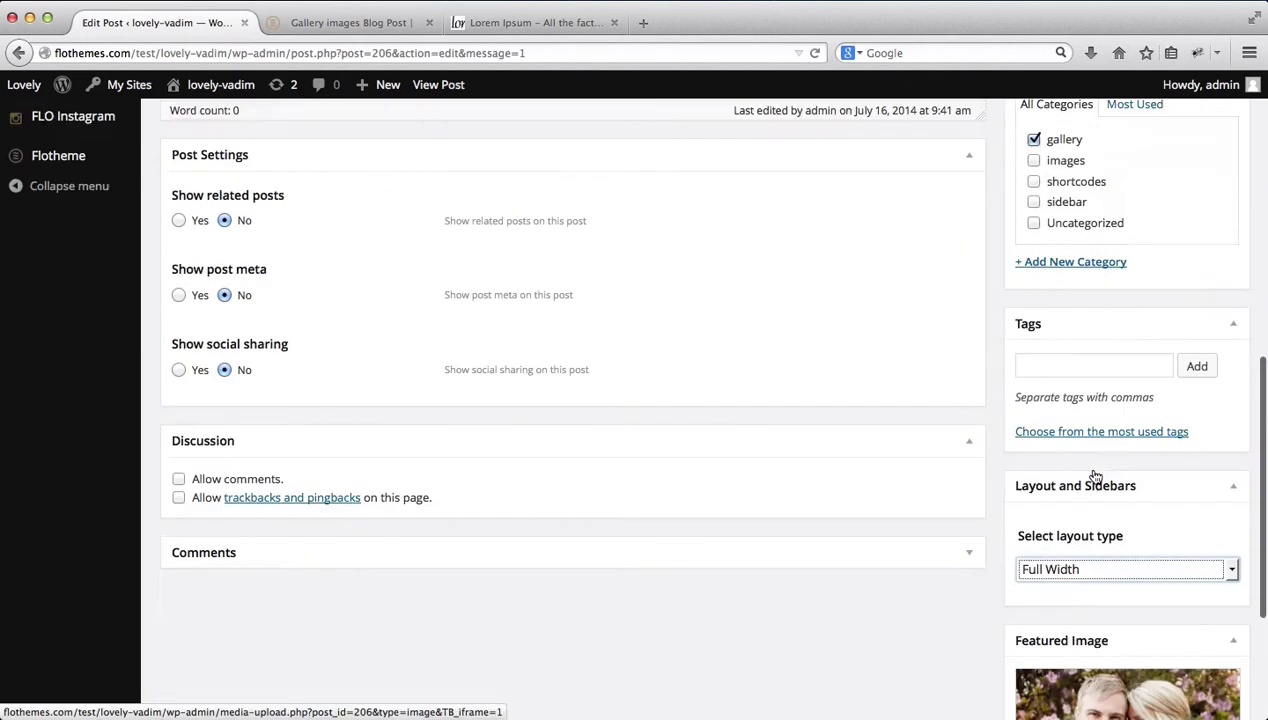
{"action": "scroll", "coordinate": [1183, 355], "scroll_direction": "up", "scroll_amount": 2}
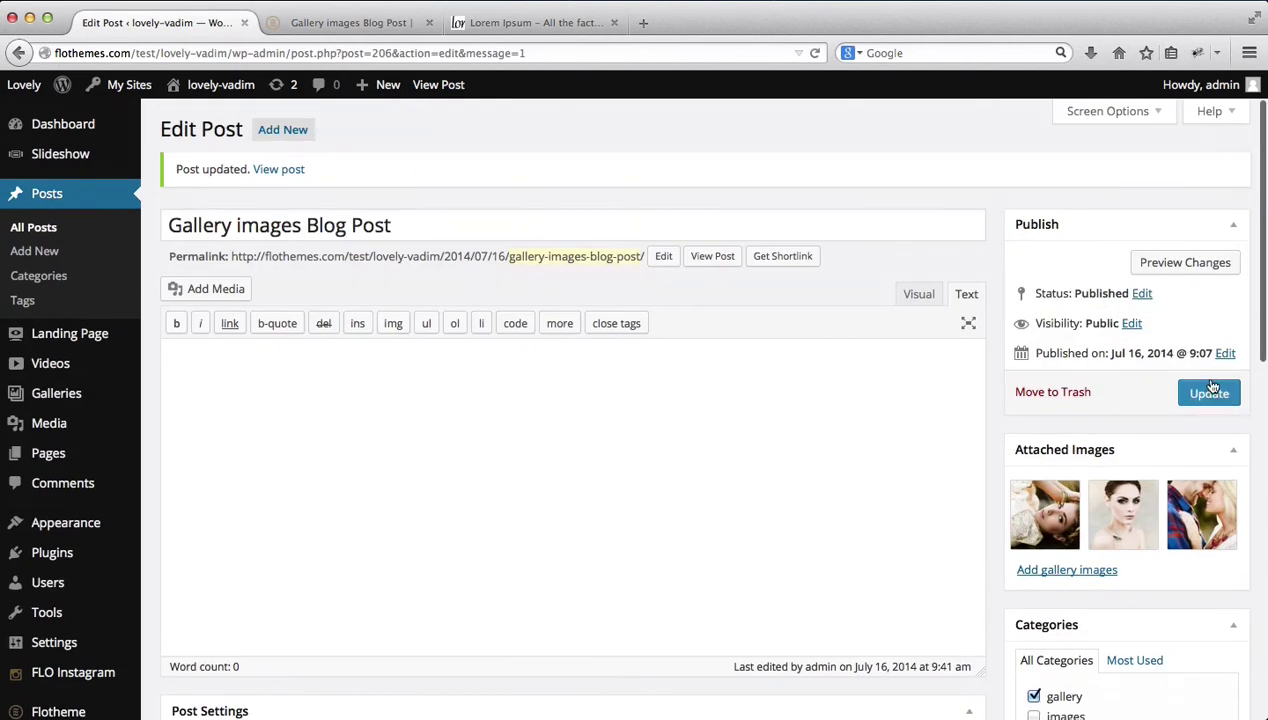
{"action": "left_click", "coordinate": [1210, 391]}
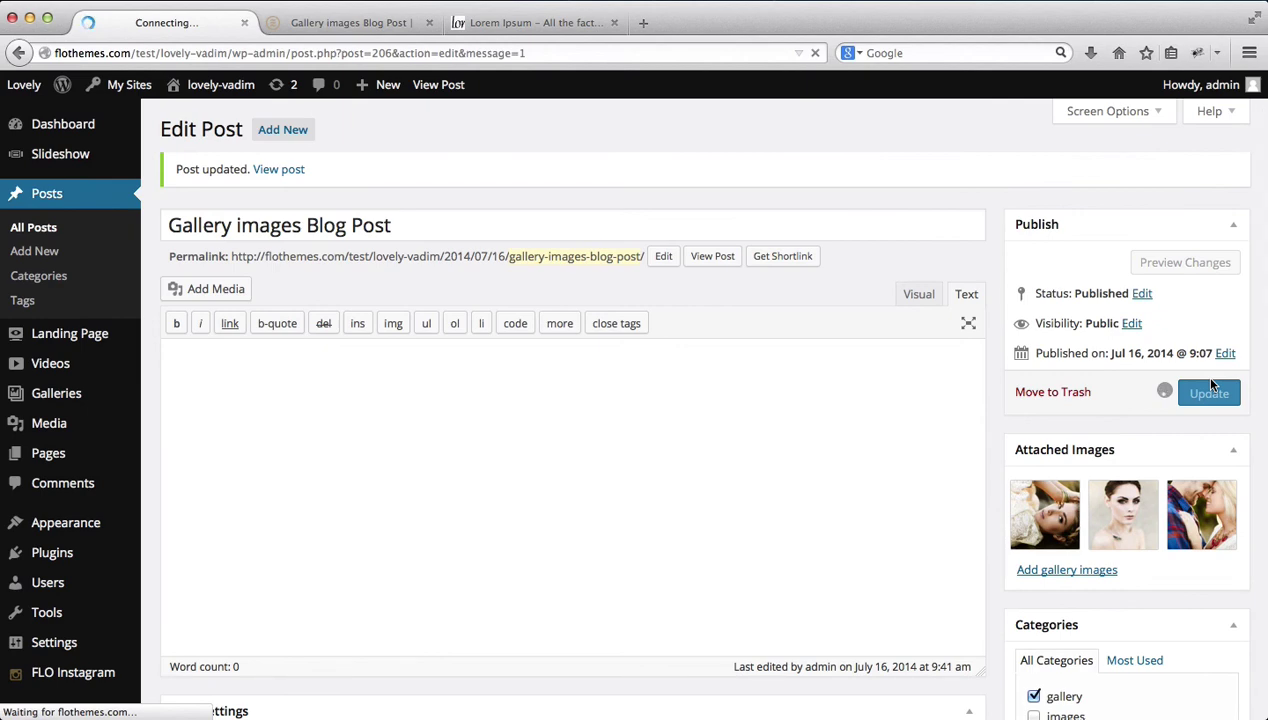